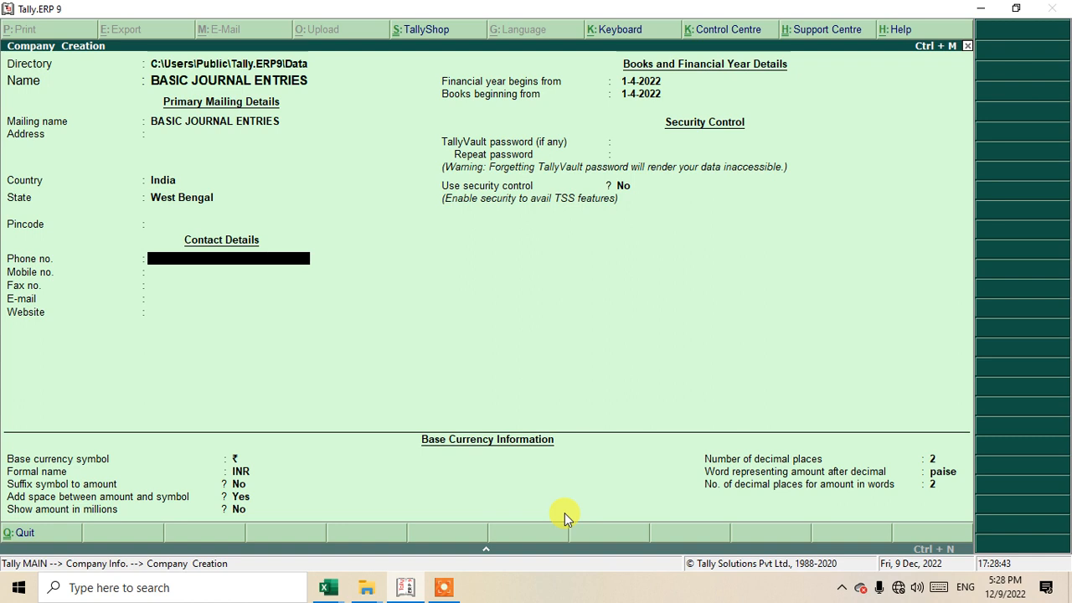
Step: Leave the contact details blank and save the BASIC JOURNAL ENTRIES company with its default financial year settings
key(Return)
key(Return)
key(Return)
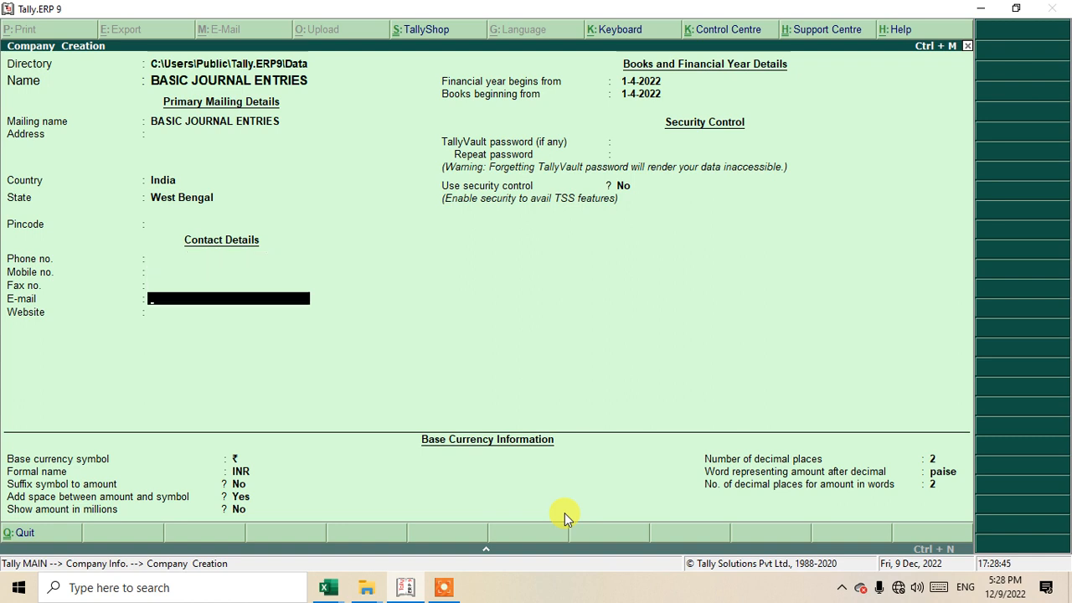
key(Return)
key(Return)
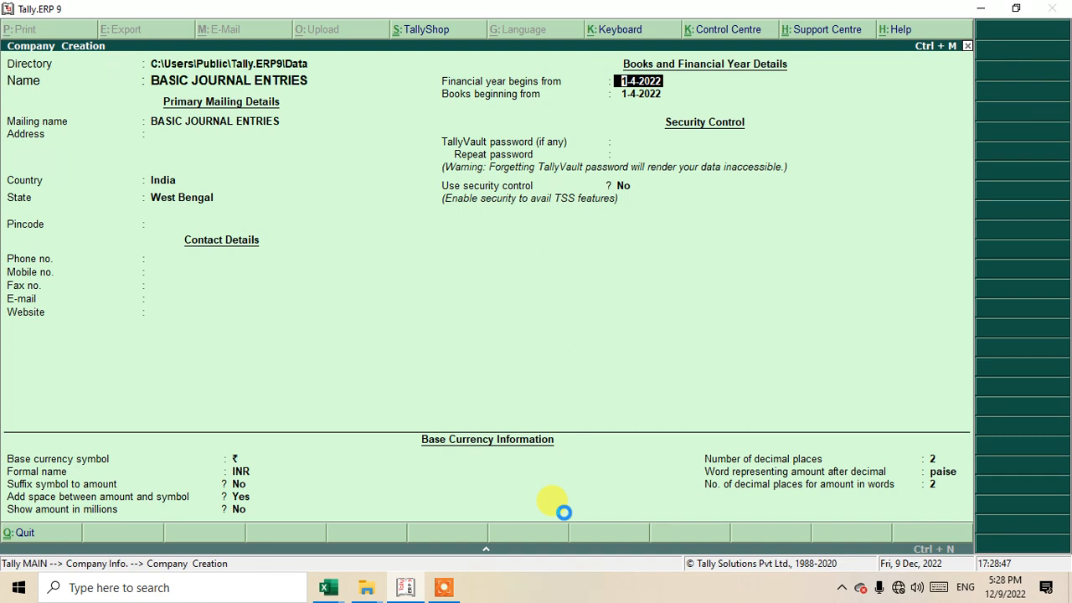
key(ctrl+a)
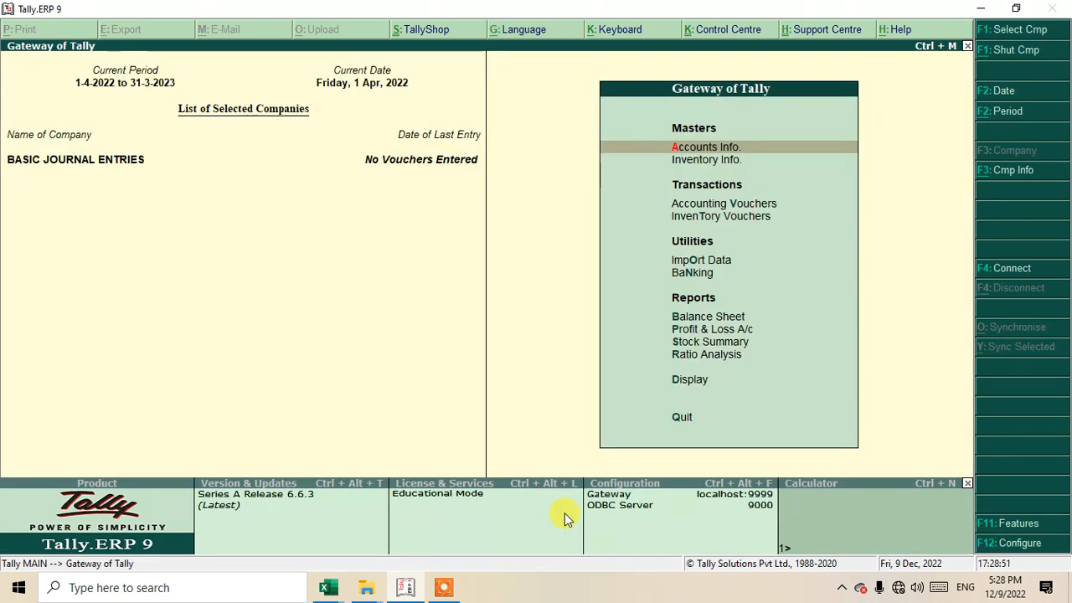
Step: Create a ledger named SALES A.C under the Sales Accounts group and save it
key(Return)
key(Down)
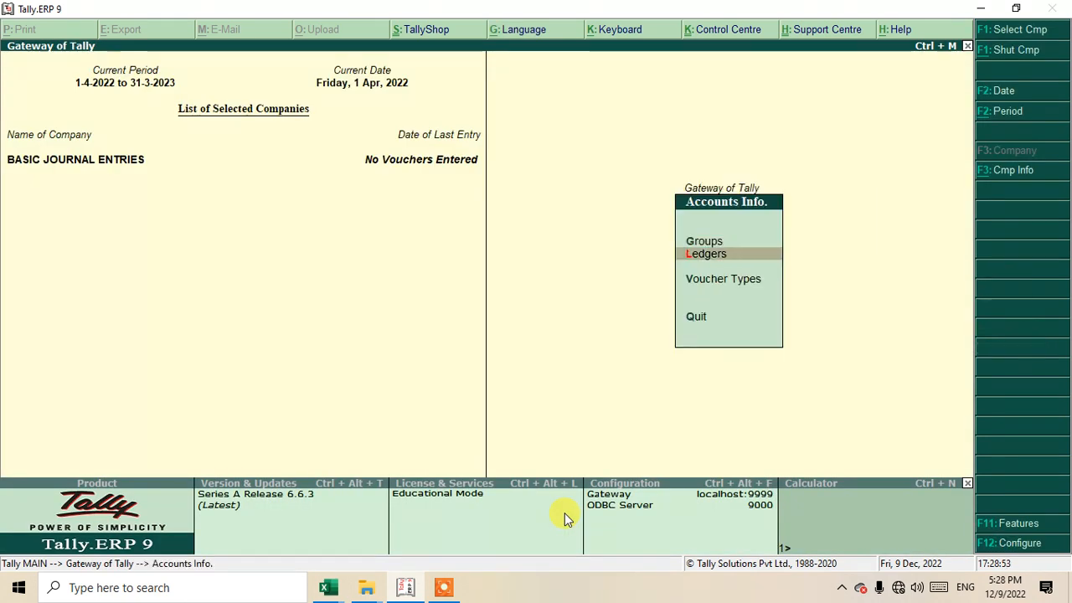
key(Return)
key(Return)
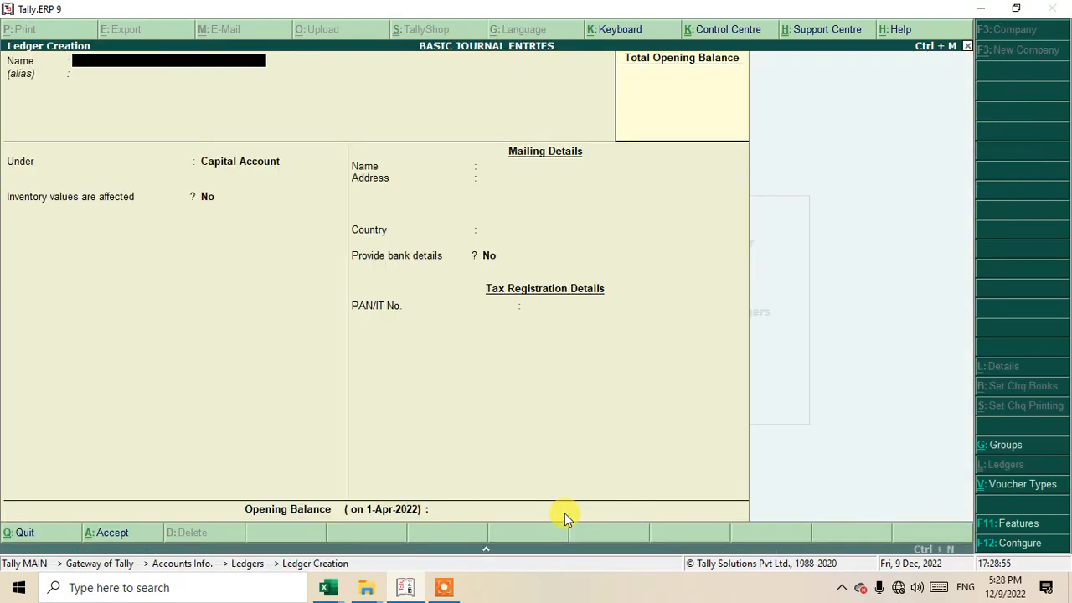
text(SALES A.C)
key(Return)
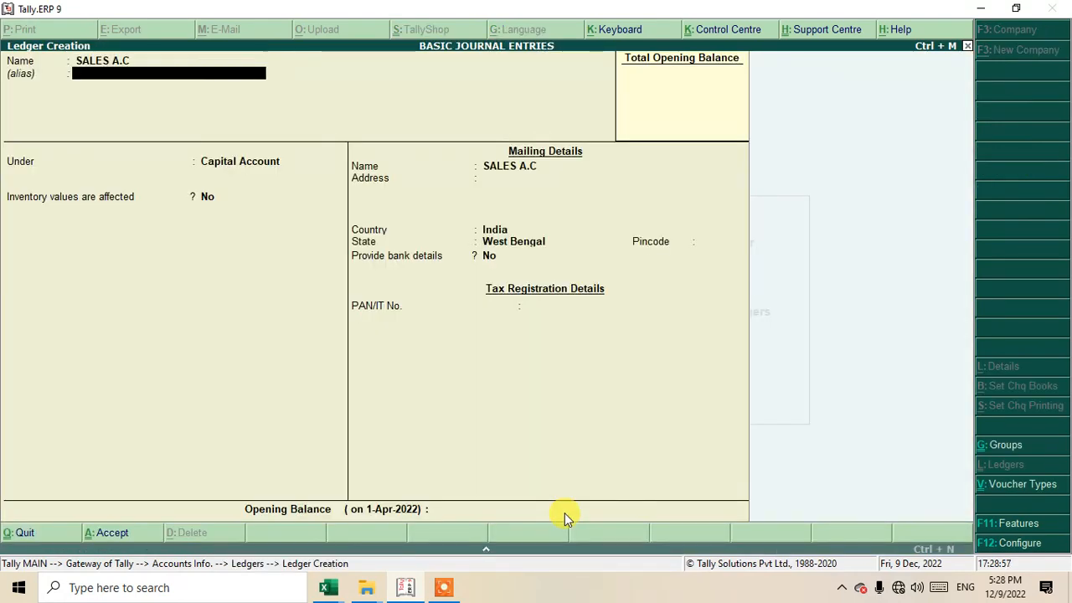
key(Return)
text(sales)
key(Return)
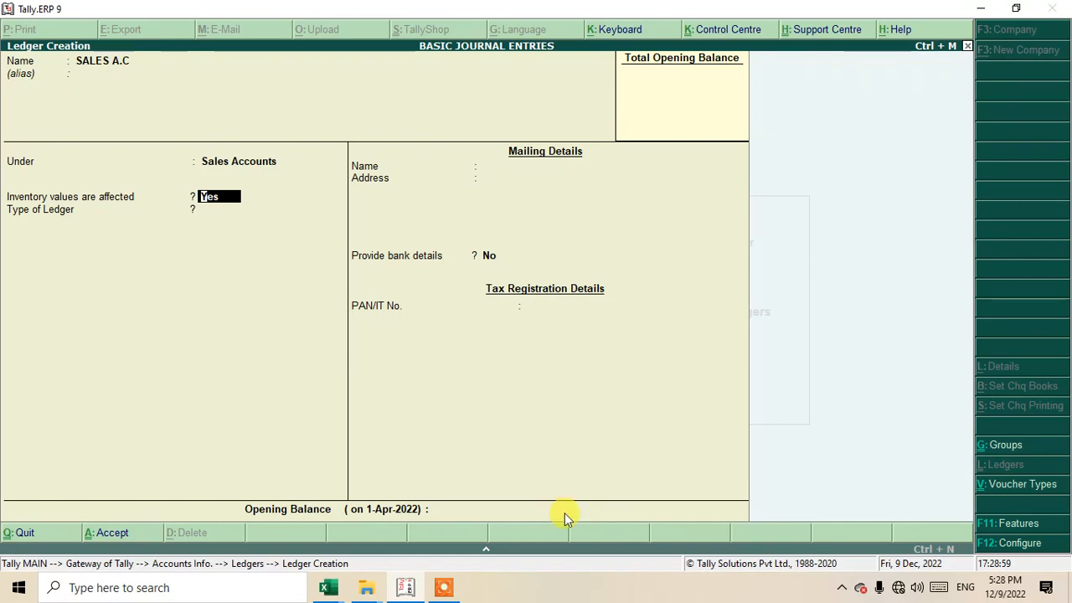
key(ctrl+a)
Step: Create a ledger named PURCHASE A/.C under the Purchase Accounts group and save it
text(PURCHASE A/C)
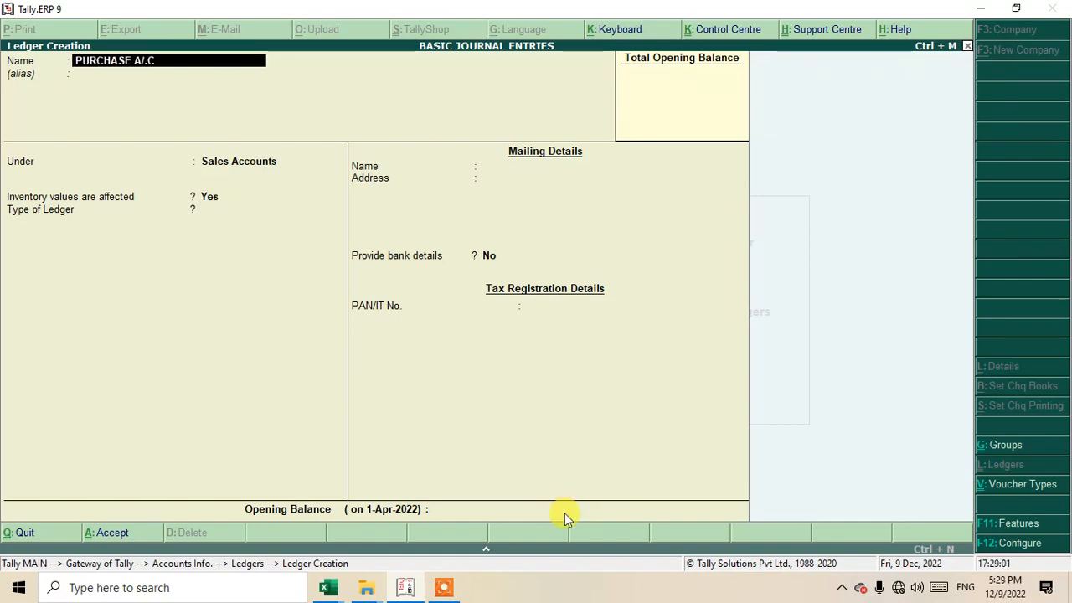
key(Return)
key(Return)
text(pur)
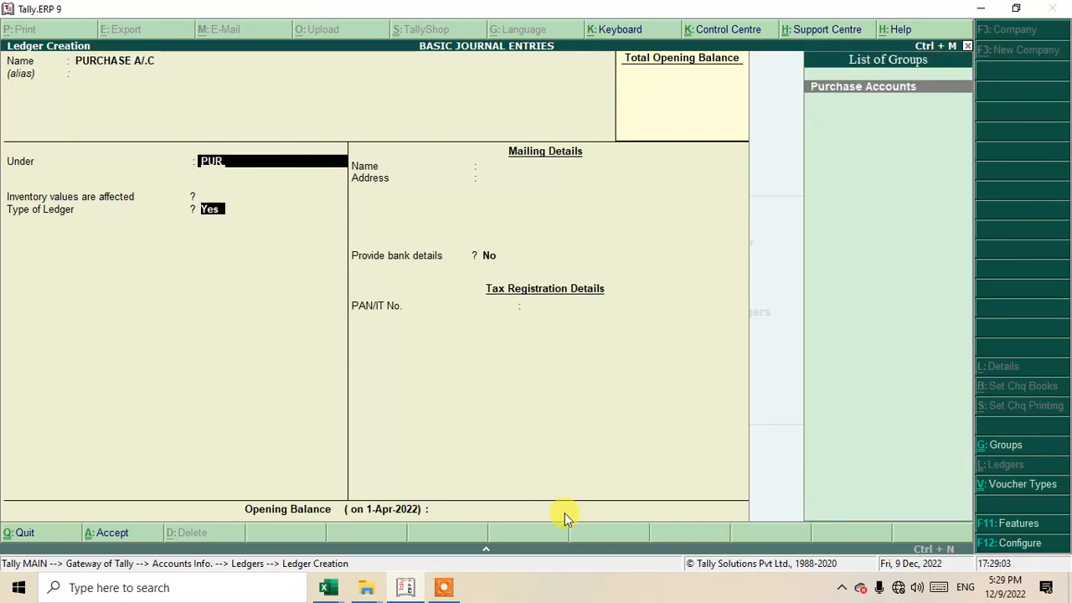
key(Return)
key(ctrl+a)
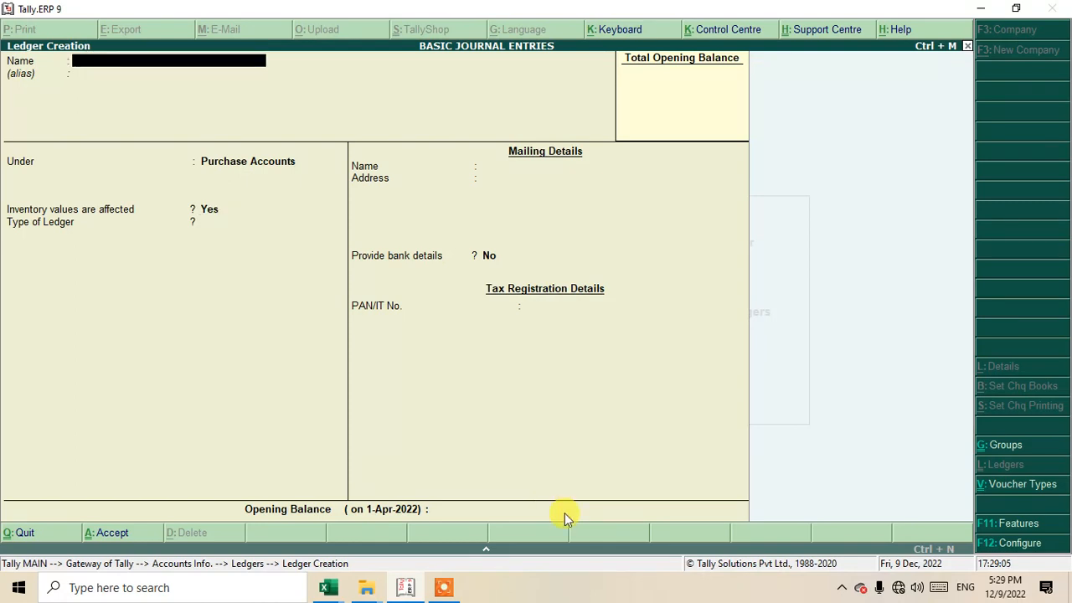
Step: Create a ledger named RENT A/C under the Indirect Expenses group and save it
text(RENT A/C)
key(Return)
key(Return)
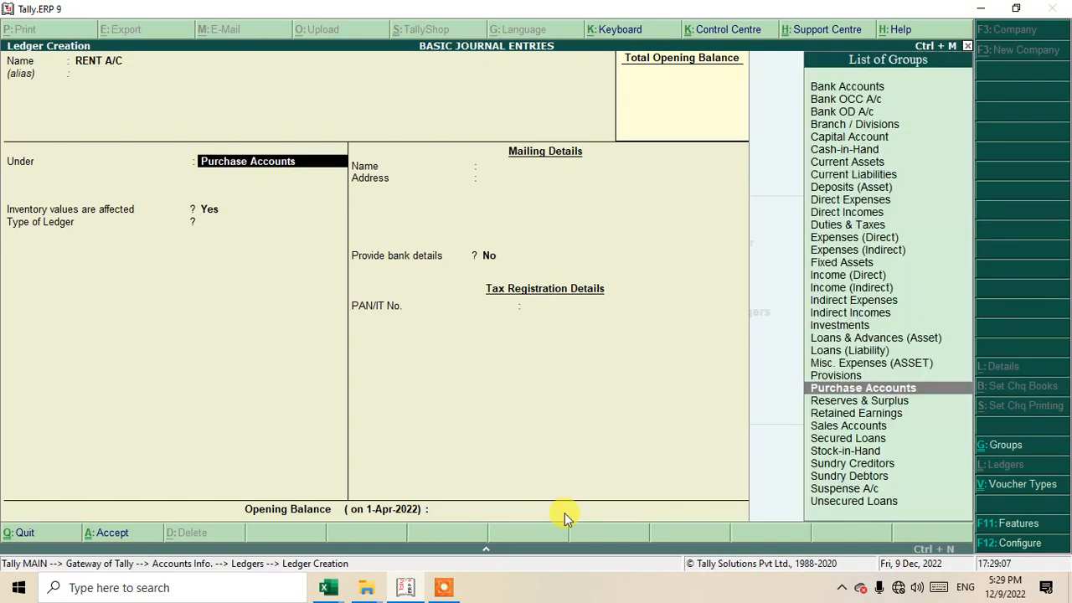
text(IND)
key(Down)
key(Return)
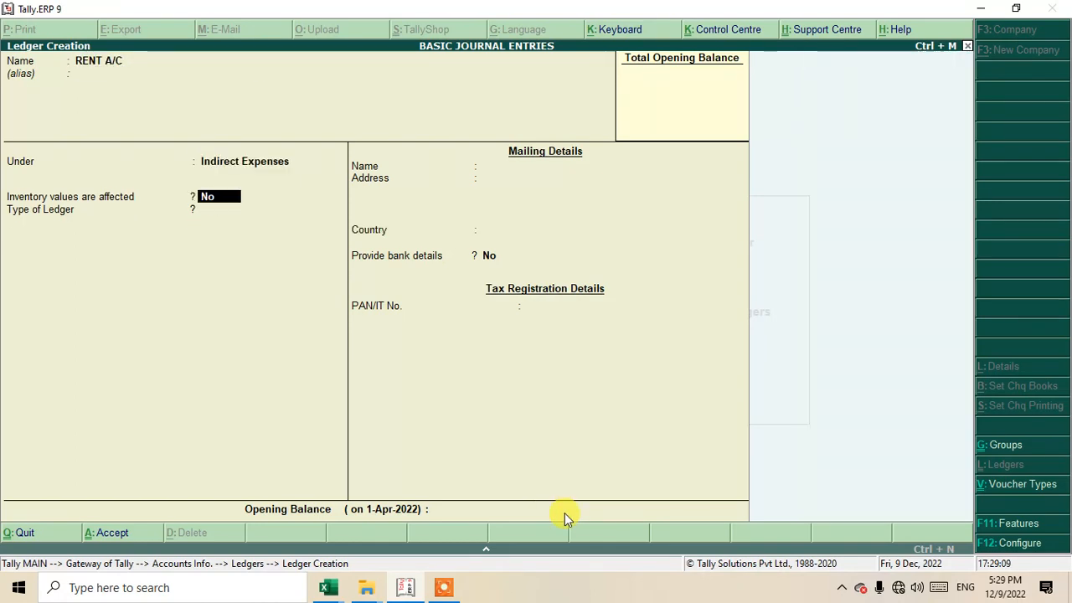
key(ctrl+a)
Step: Create a ledger named SALARY A./C under the Indirect Expenses group and save it
text(SALAR)
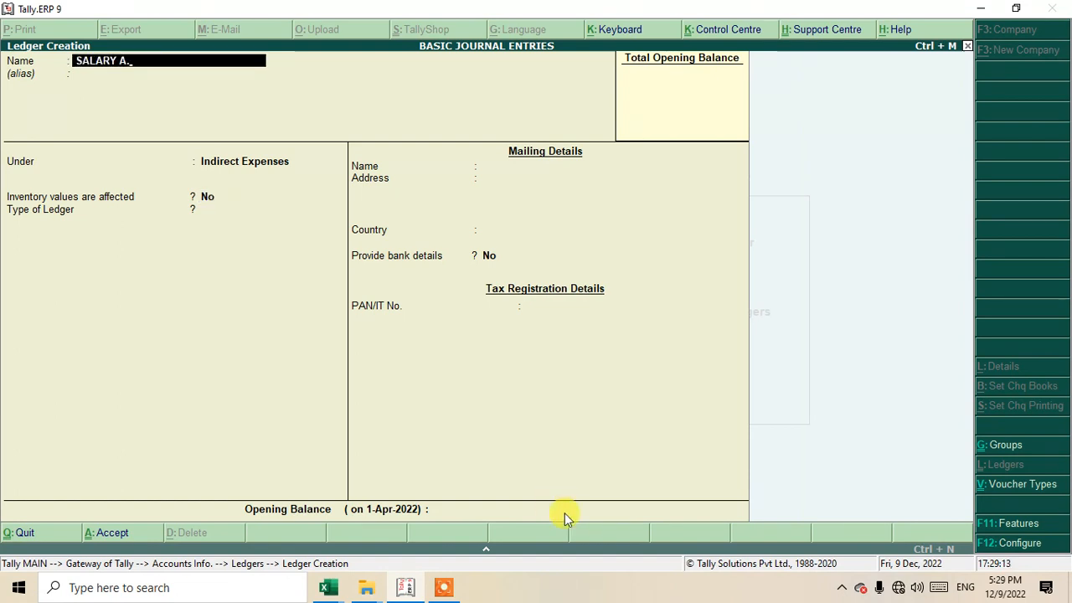
text(Y A./C)
key(Return)
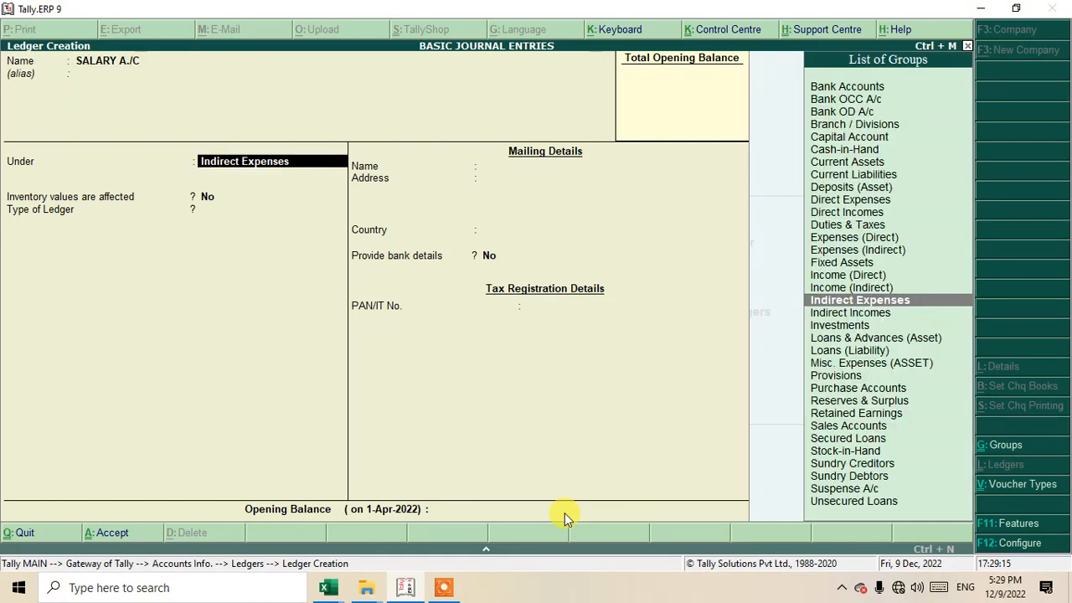
key(Return)
key(ctrl+a)
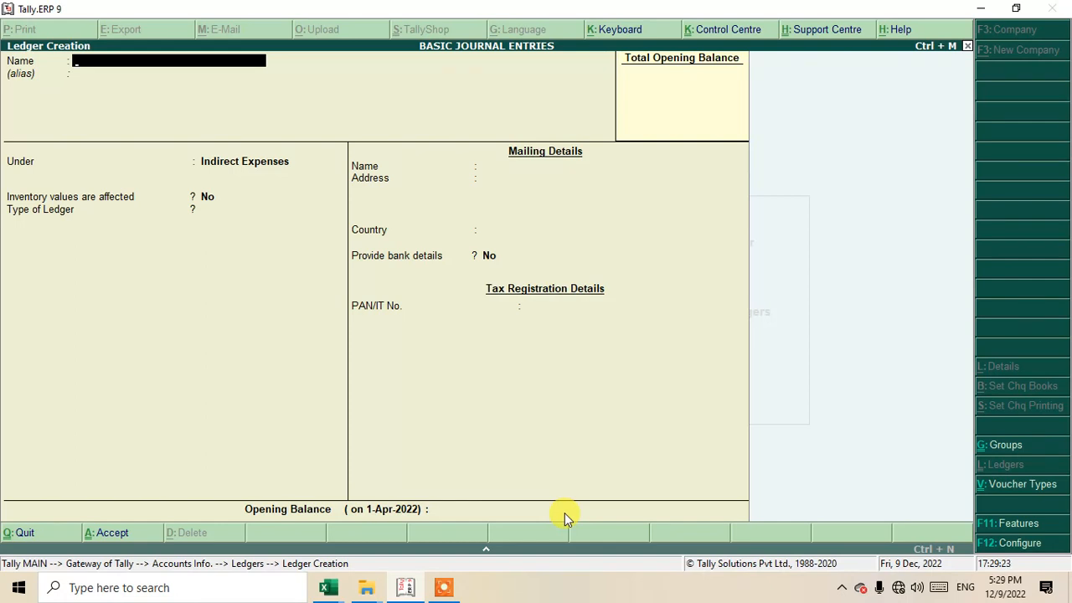
Step: Leave ledger creation and open accounting voucher creation for a new Payment voucher
key(Escape)
key(Return)
key(Escape)
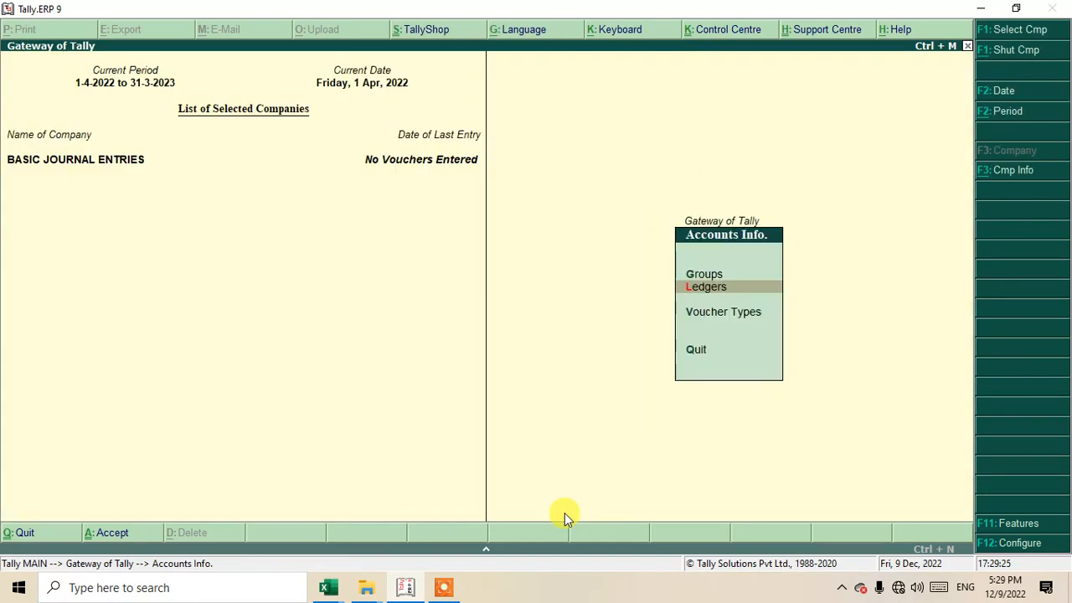
key(Escape)
key(Down)
key(Down)
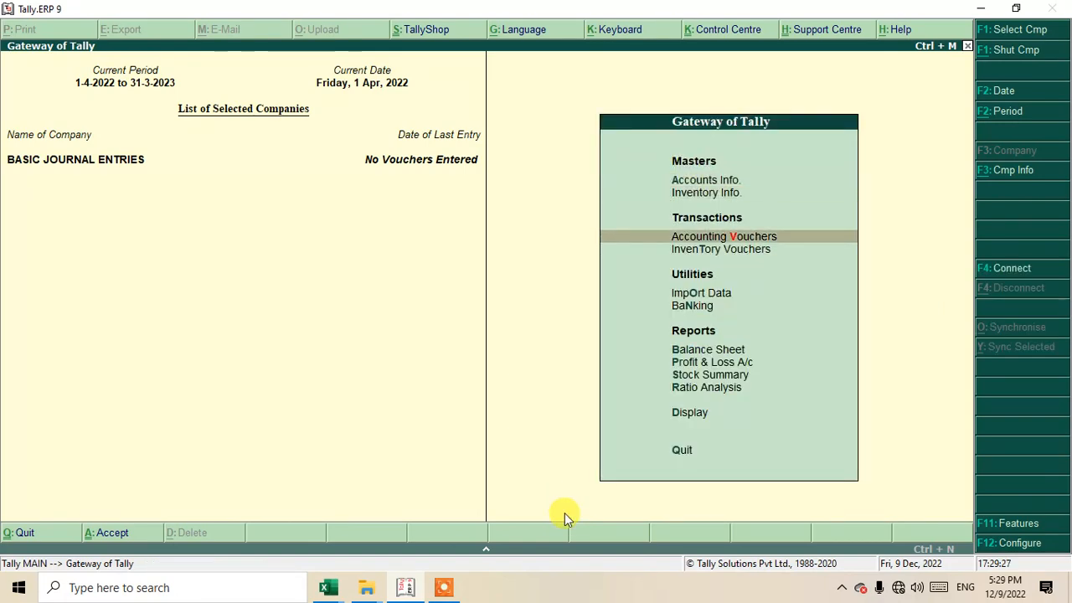
key(Return)
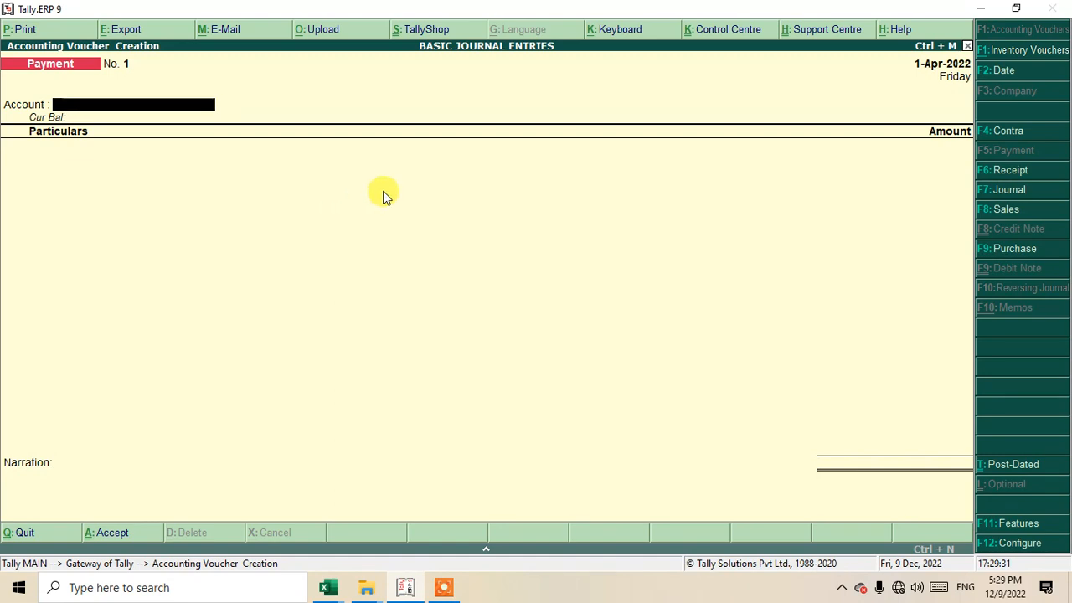
key(F7)
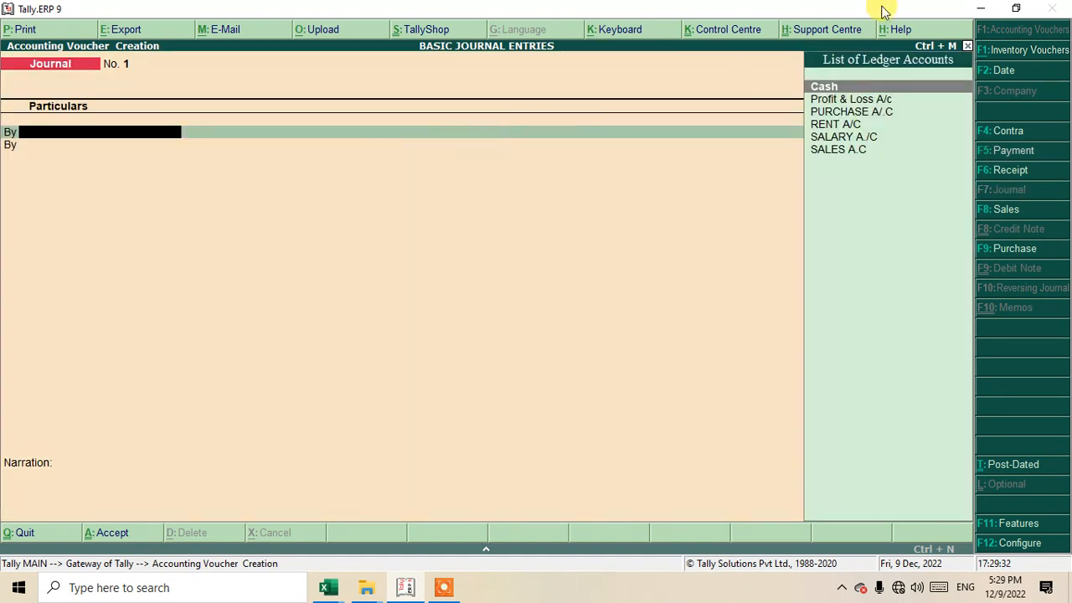
click(980, 7)
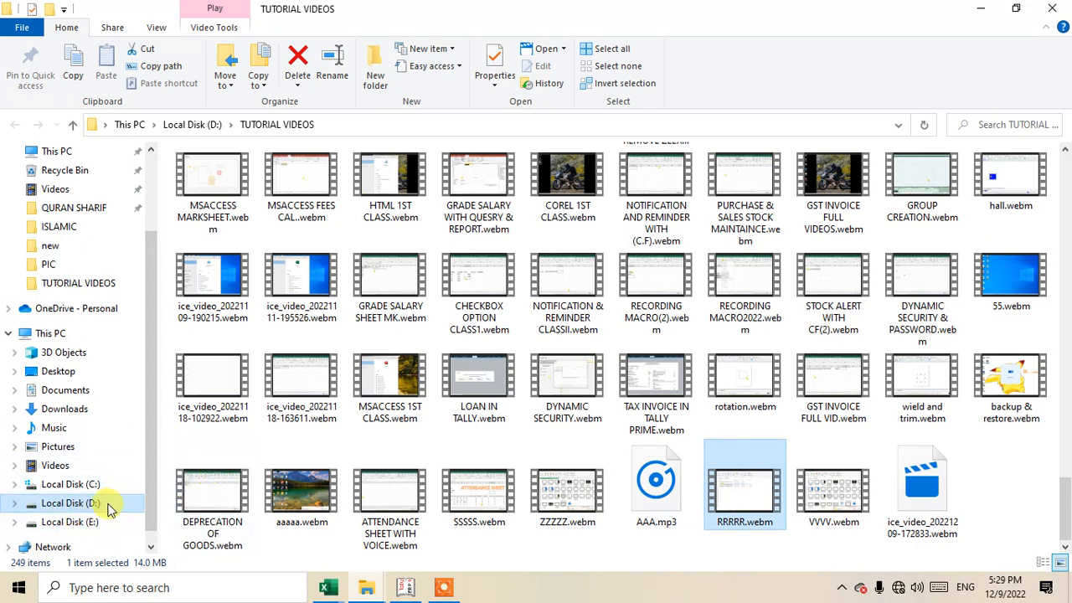
click(444, 582)
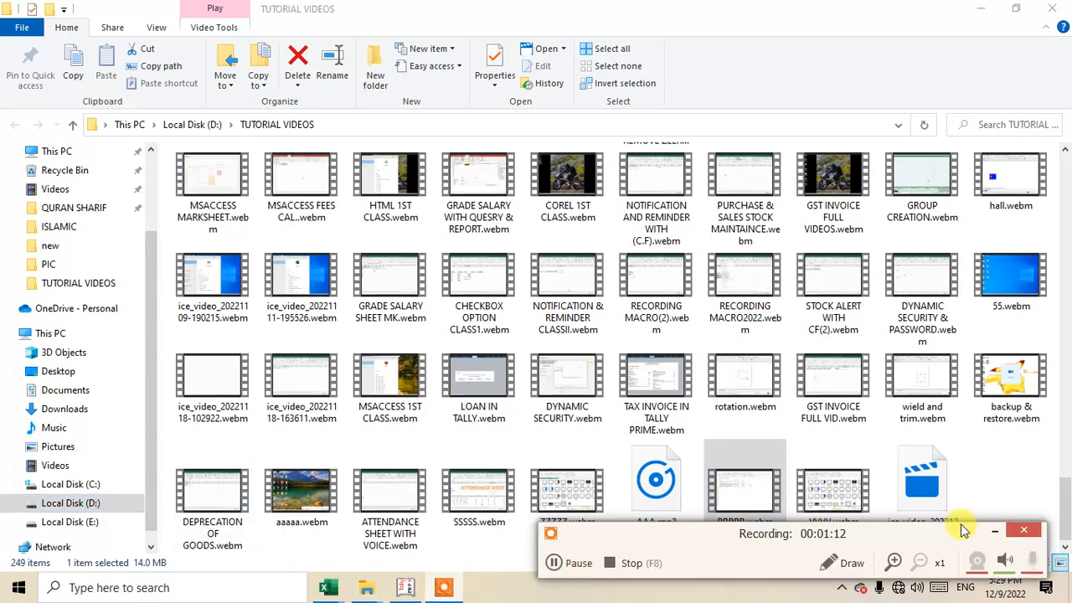
click(994, 531)
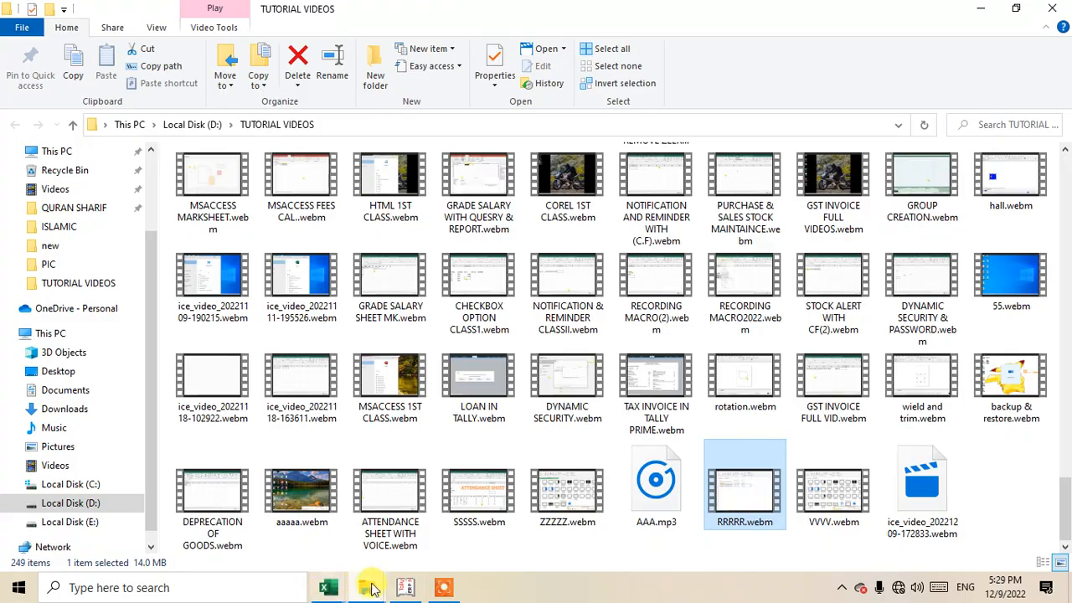
click(406, 587)
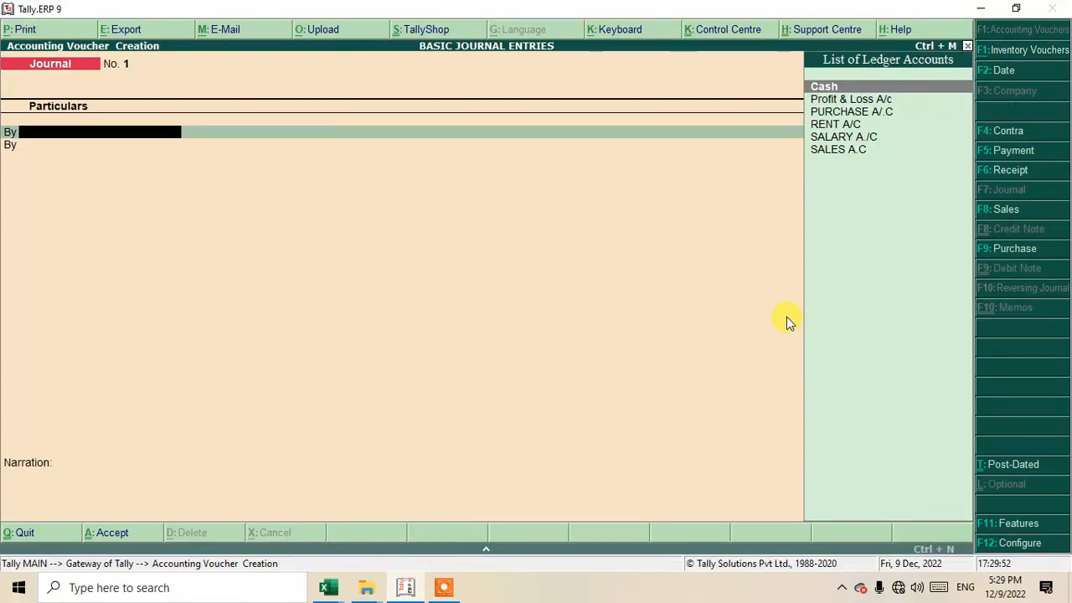
click(994, 150)
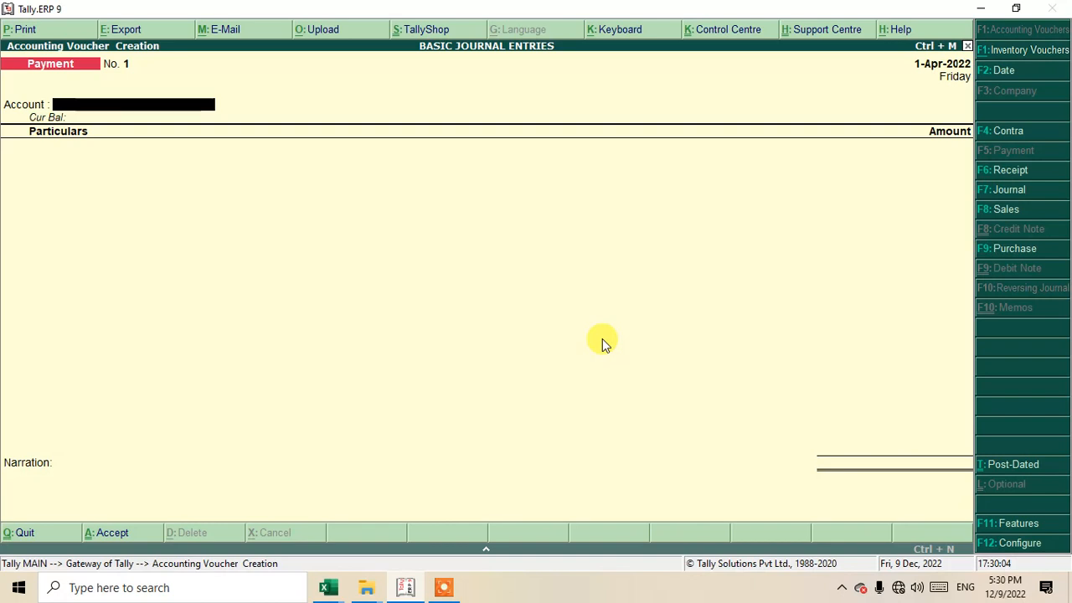
Step: Set "Use single entry mode for payment/receipt/contra vouchers" to No in the payment voucher configuration and save it
click(1003, 543)
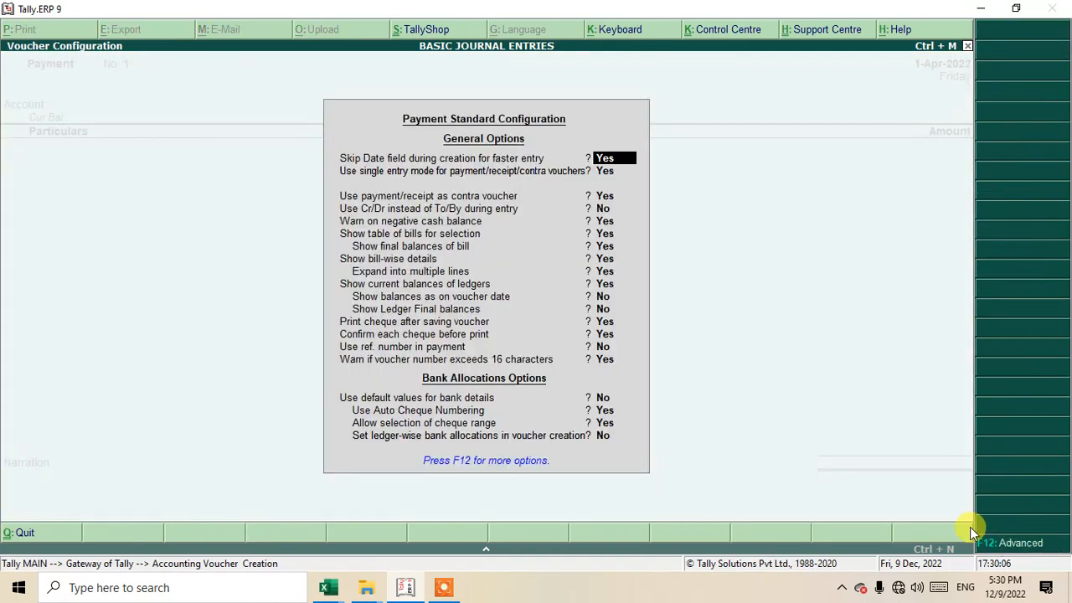
click(408, 172)
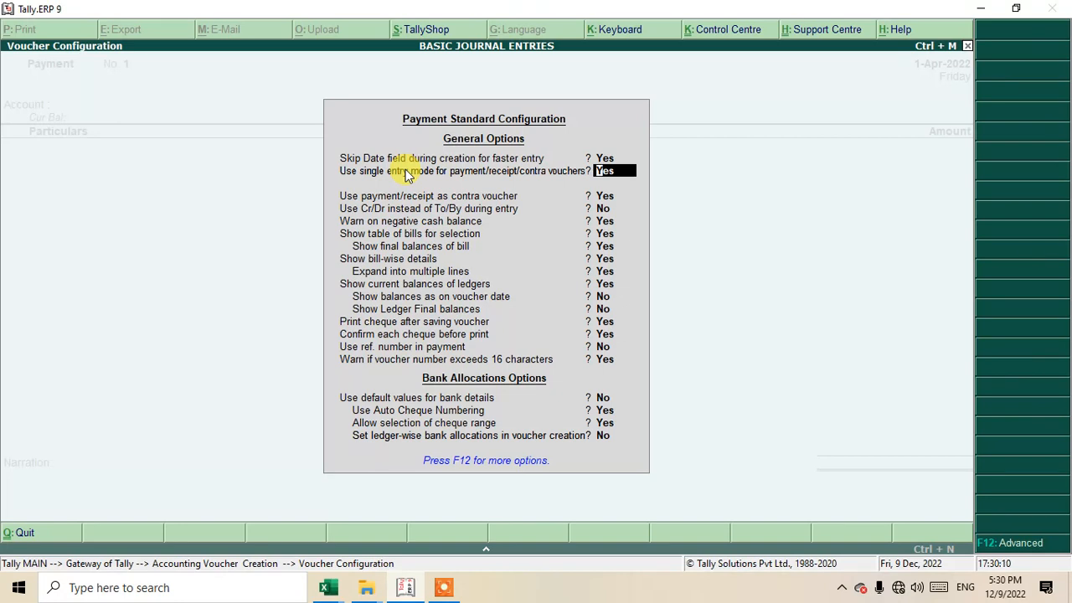
key(n)
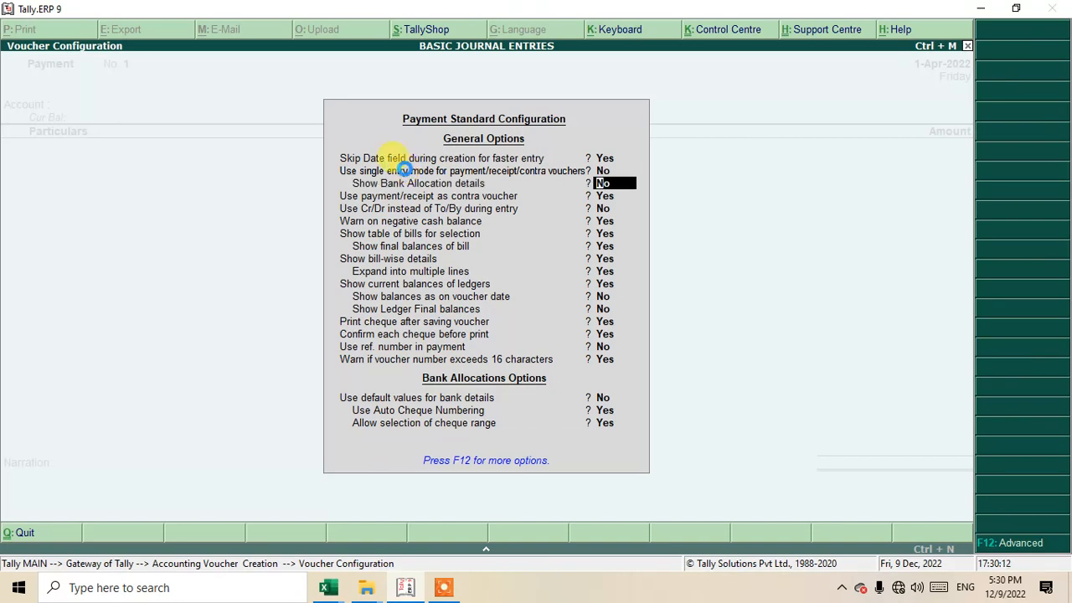
key(ctrl+a)
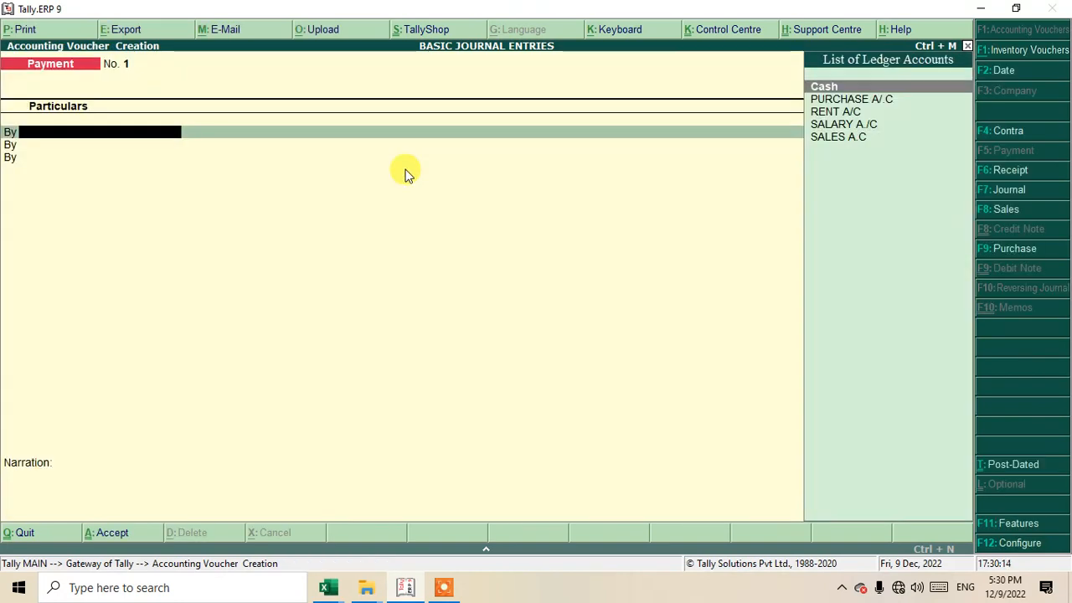
Step: Enter SAL on the first particulars line, and set "Use Cr/Dr instead of To/By during entry" to Yes in the voucher configuration
text(SAL)
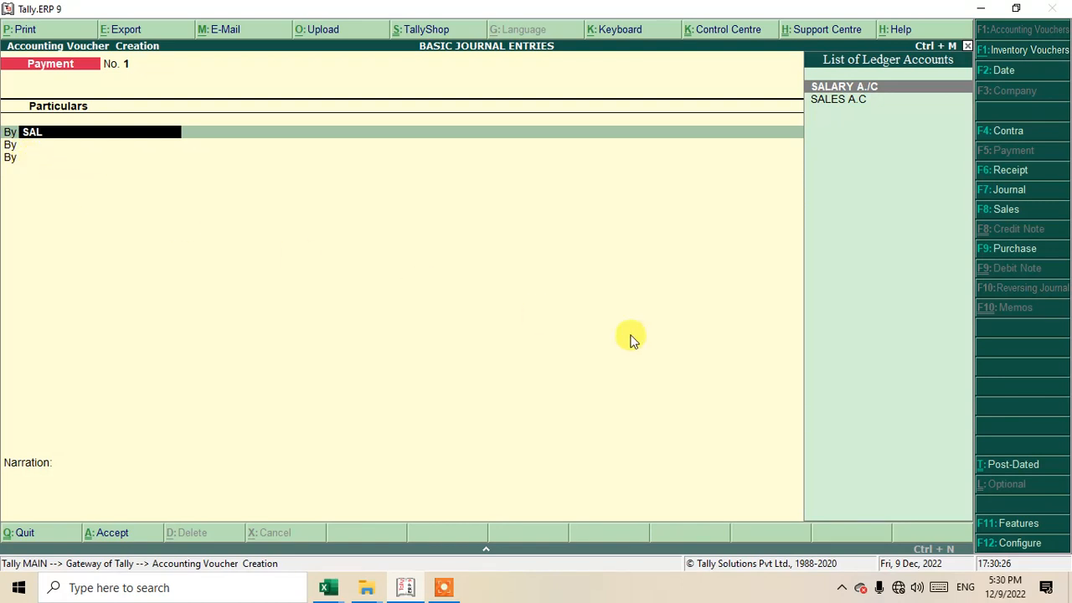
click(1021, 544)
key(Down)
key(Down)
key(Down)
key(Down)
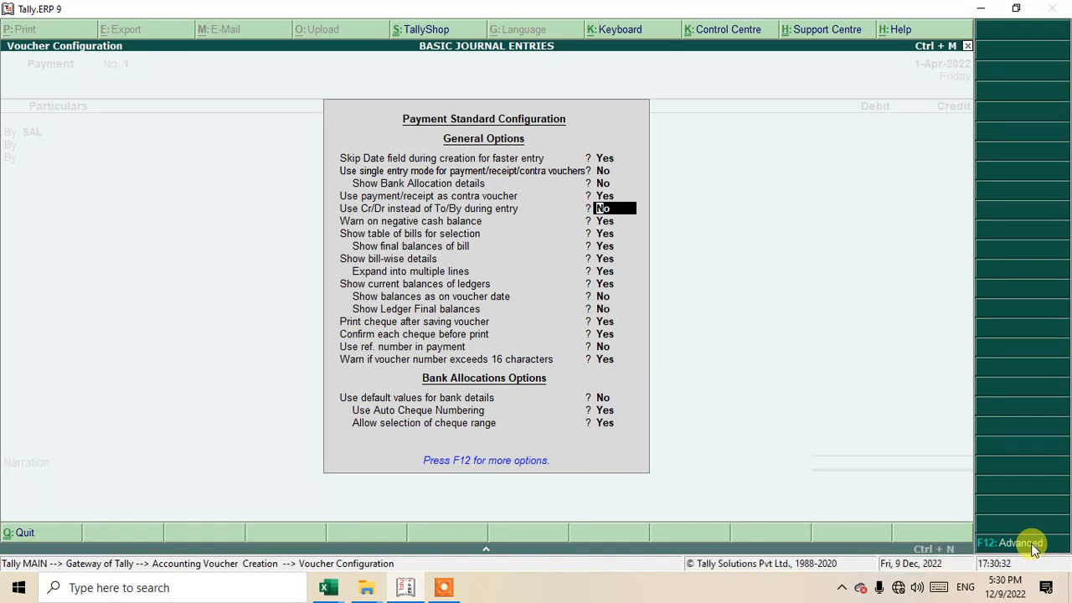
key(y)
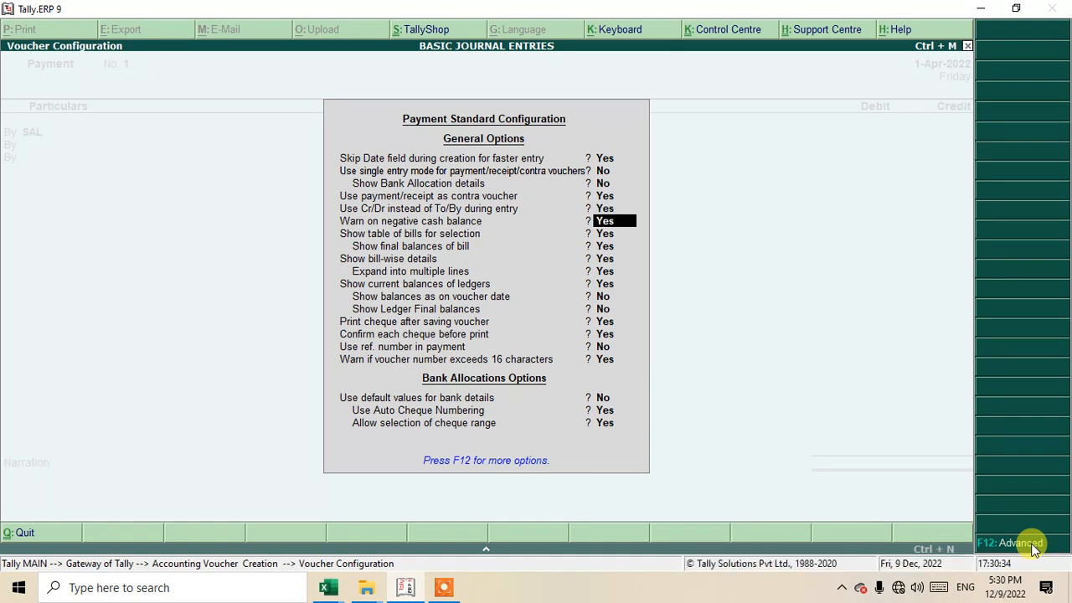
key(ctrl+a)
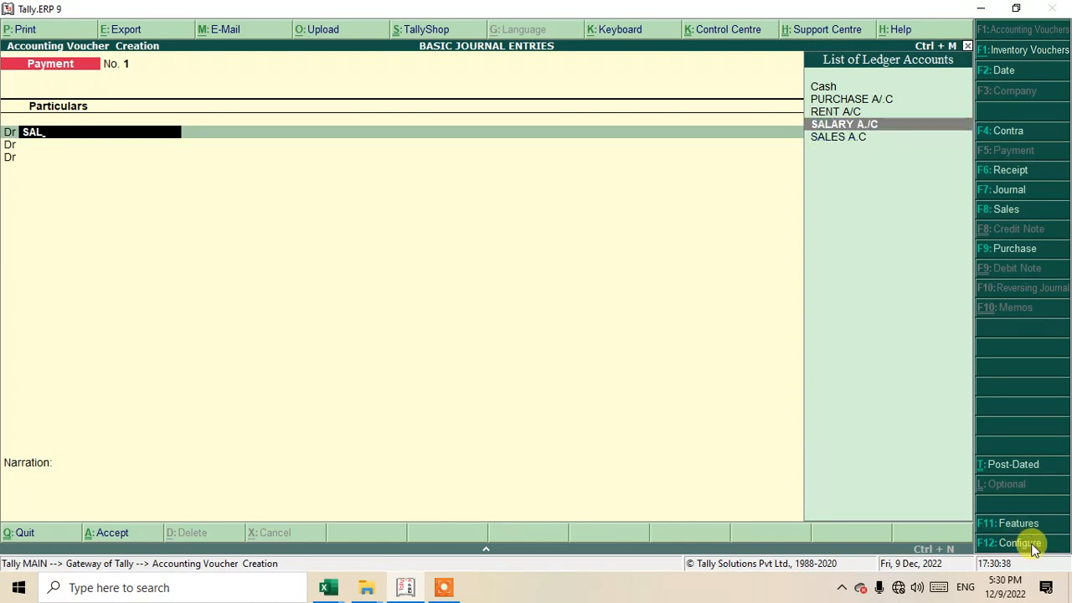
Step: Complete the salary payment voucher by debiting SALARY A./C 10,000 and crediting Cash 10,000, leave the narration empty, and save it
key(Return)
text(10000)
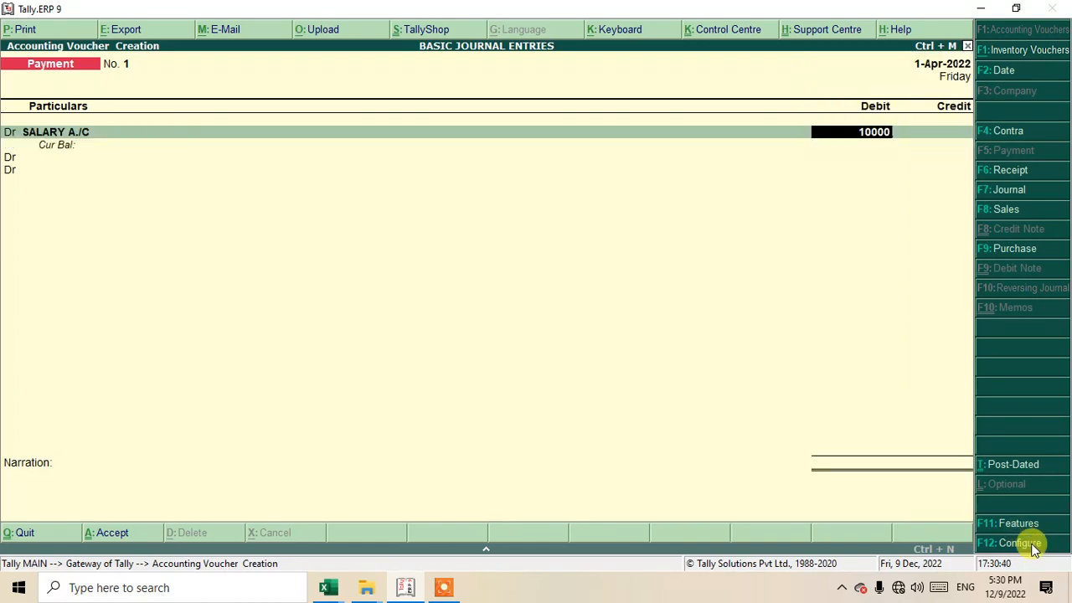
key(Return)
text(c)
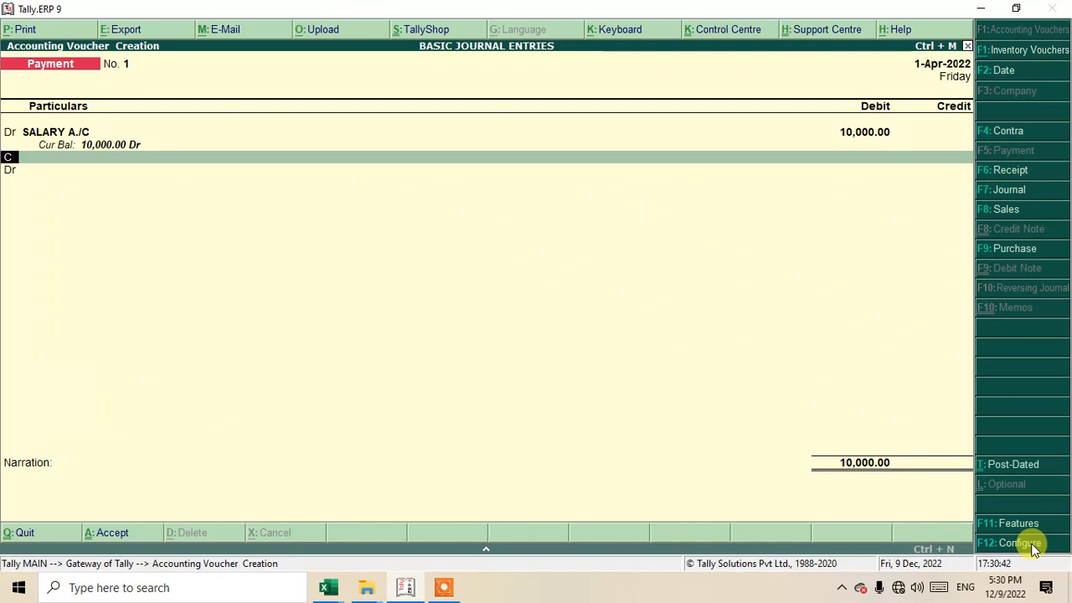
key(Return)
key(Up)
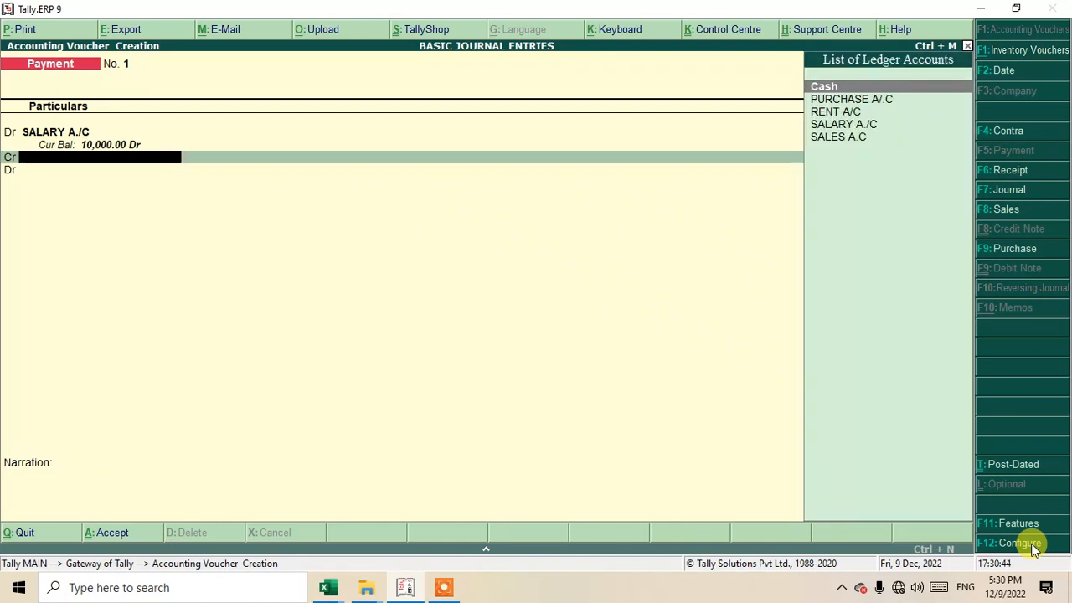
key(Return)
text(10000)
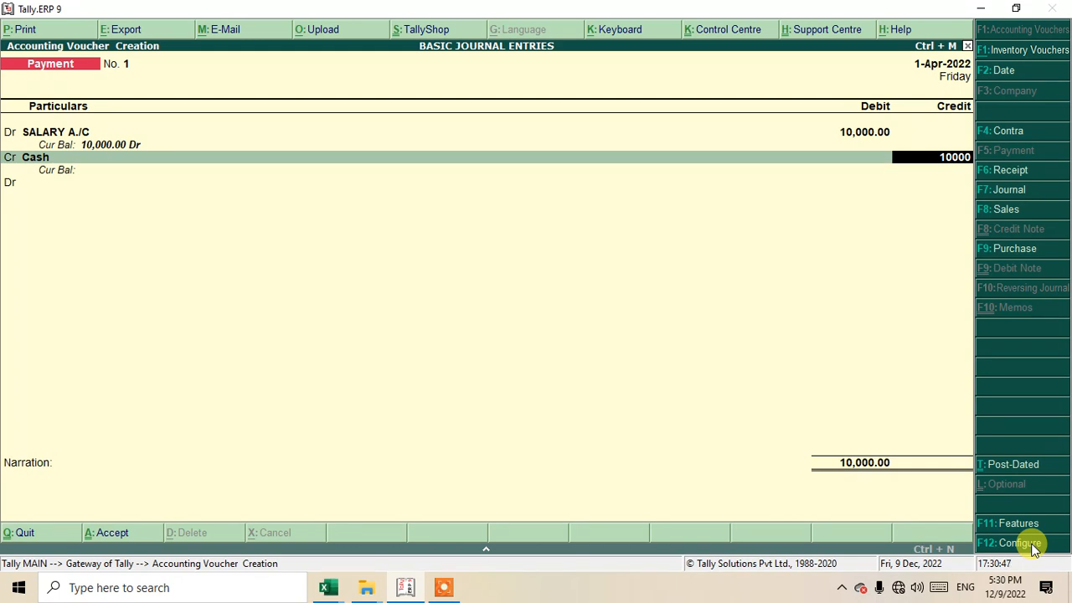
key(Return)
key(Return)
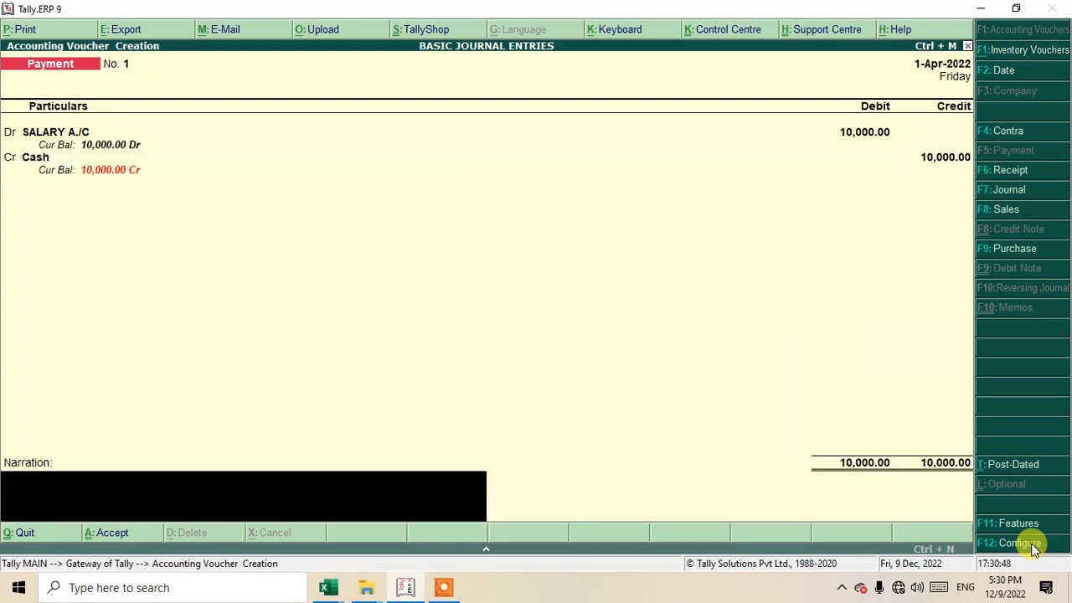
key(Return)
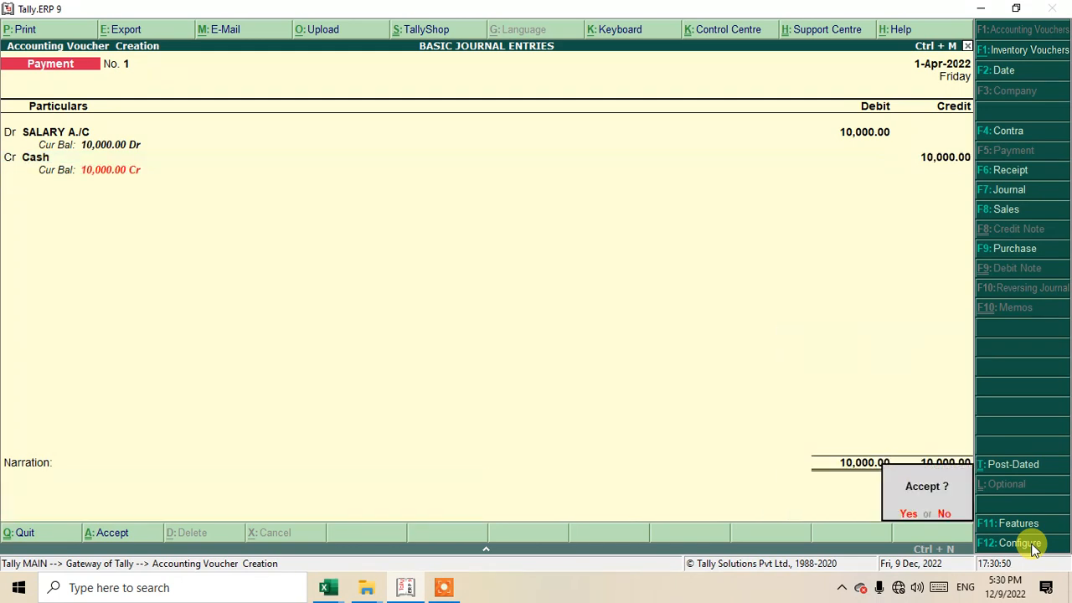
key(Return)
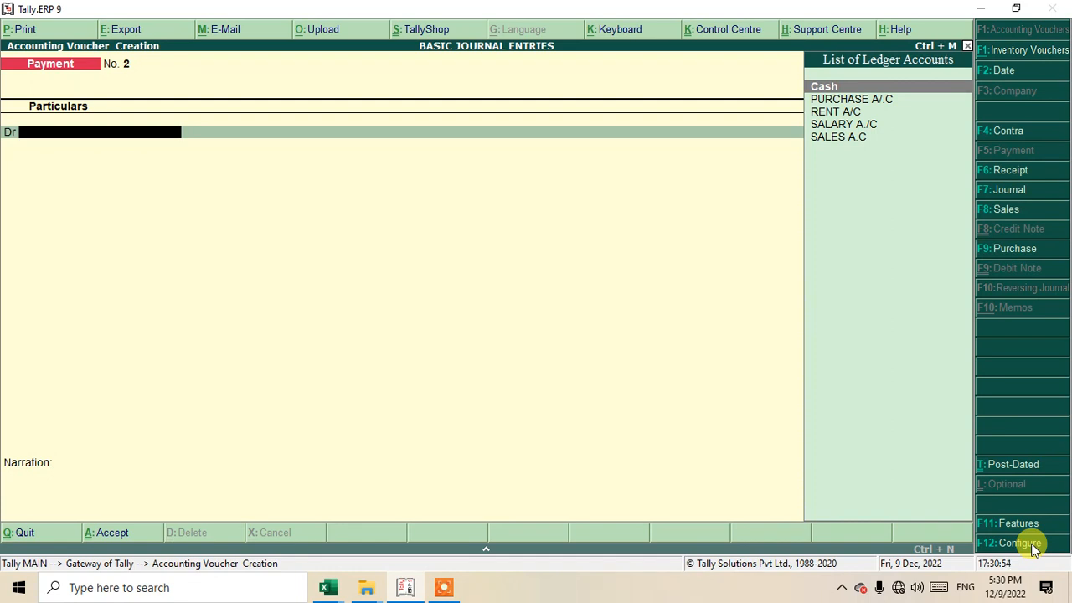
Step: Record and save a rent payment voucher debiting RENT A/C 5,000 and crediting Cash 5,000, without a narration
text(RE)
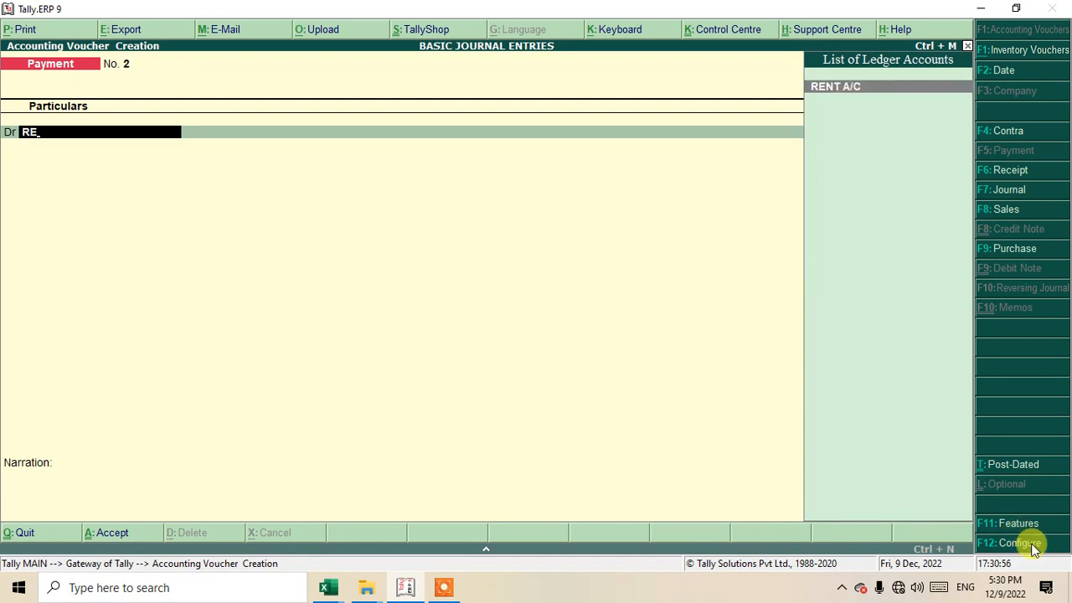
key(Return)
text(50)
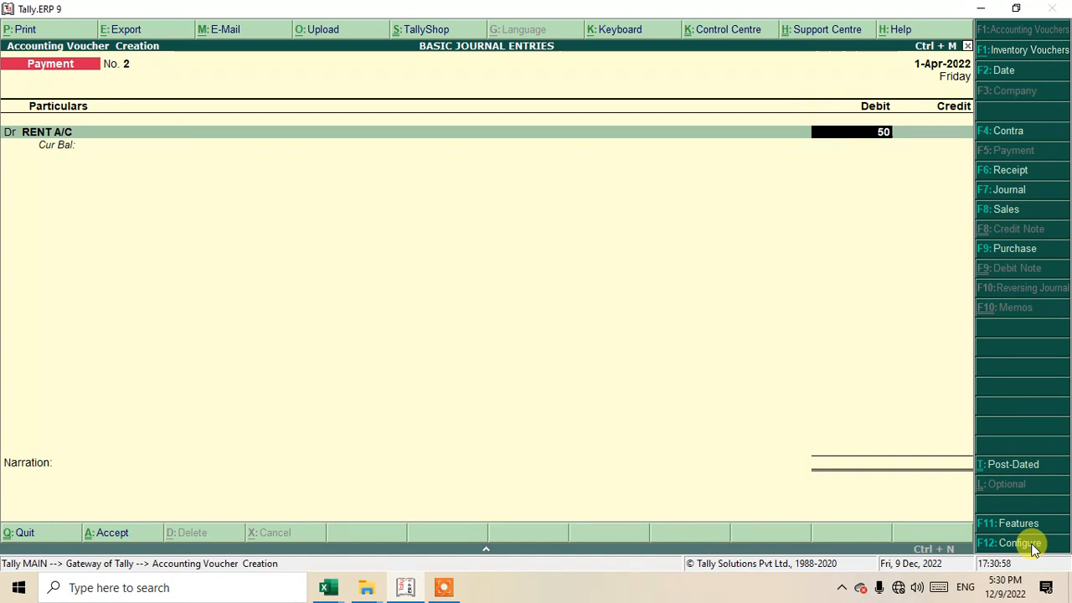
text(00)
key(Return)
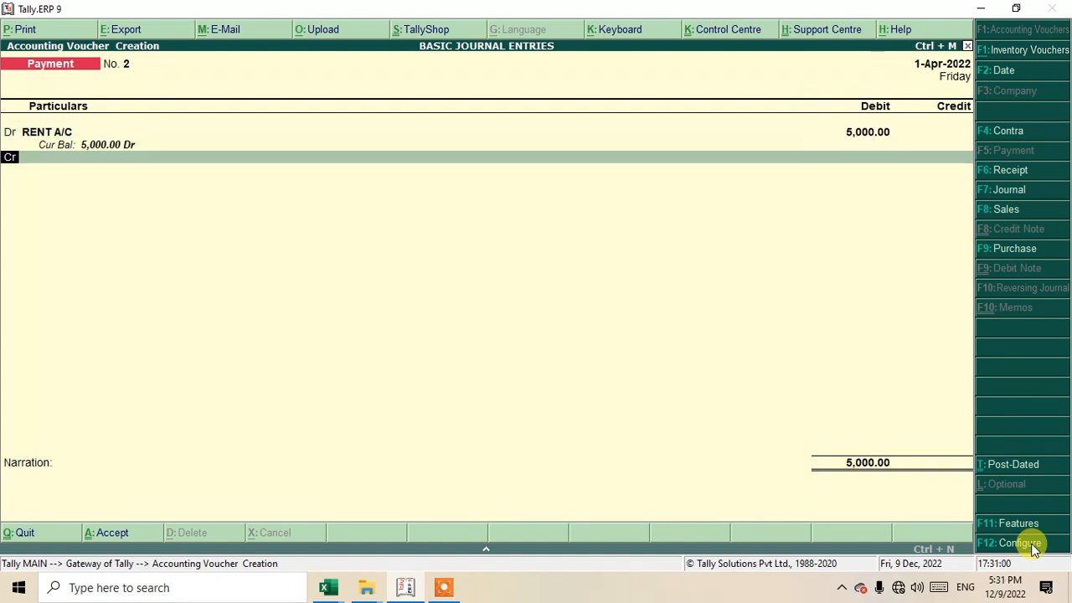
key(Return)
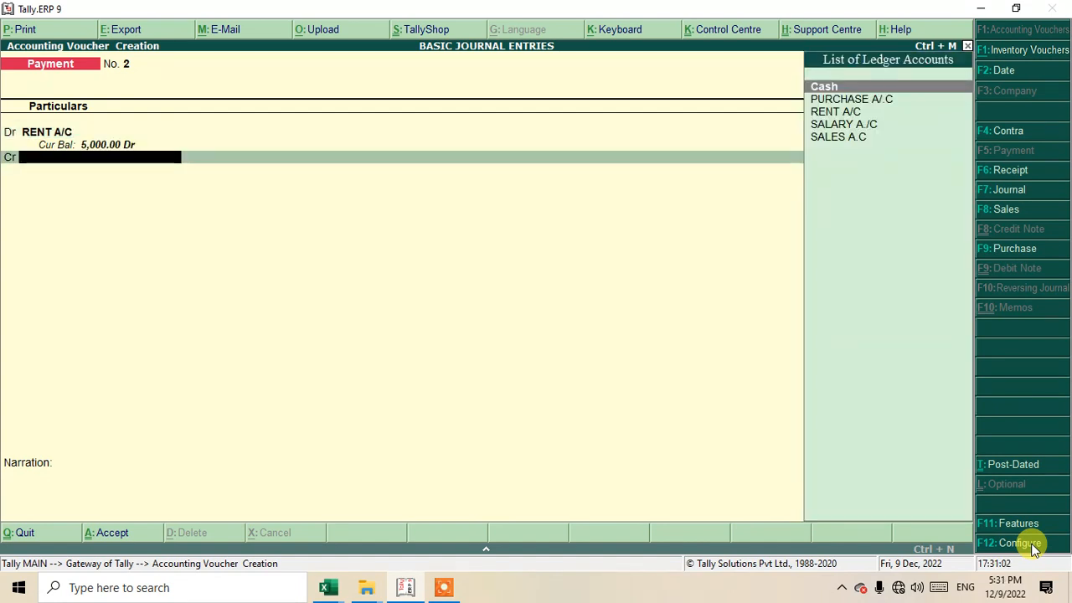
text(Ca)
key(Return)
key(Return)
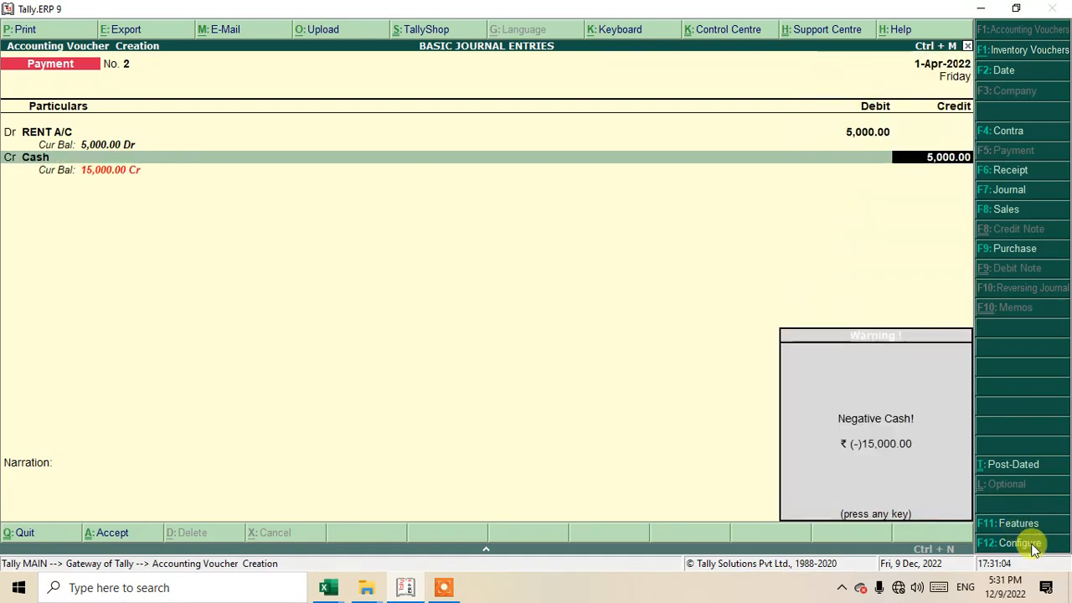
key(Return)
key(Return)
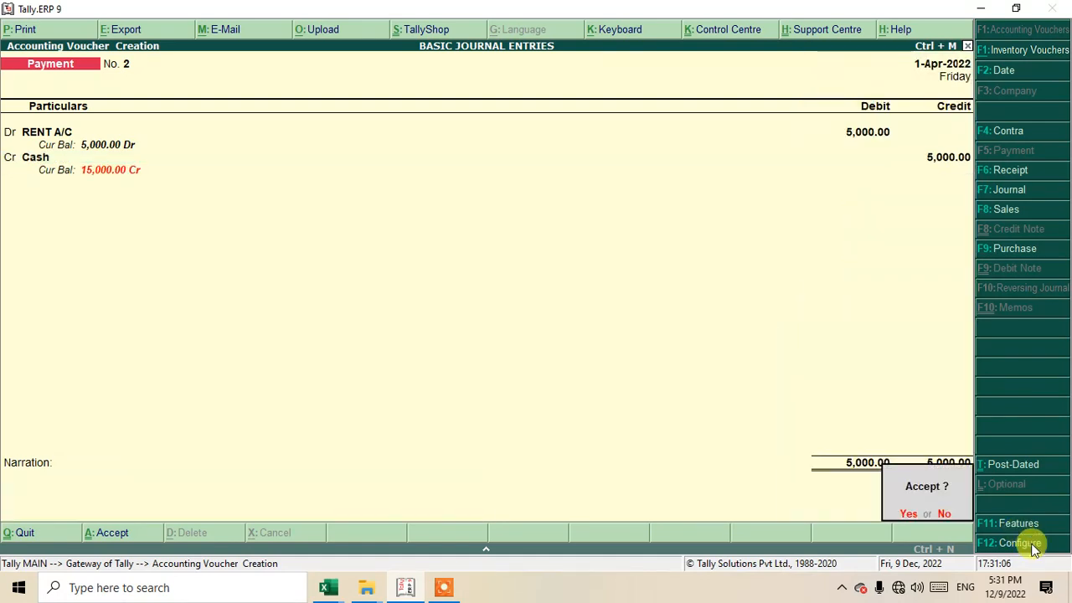
key(Return)
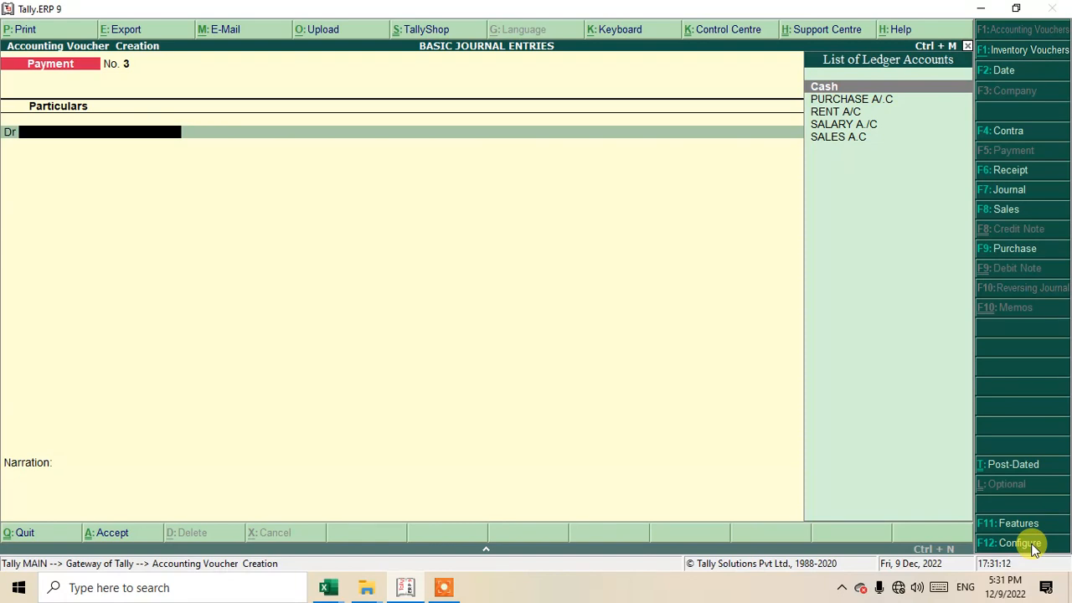
Step: Create a ledger named ELECTRIC BILL A/C under Indirect Expenses from the new payment voucher's debit line and save it
key(alt+c)
text(ELEL)
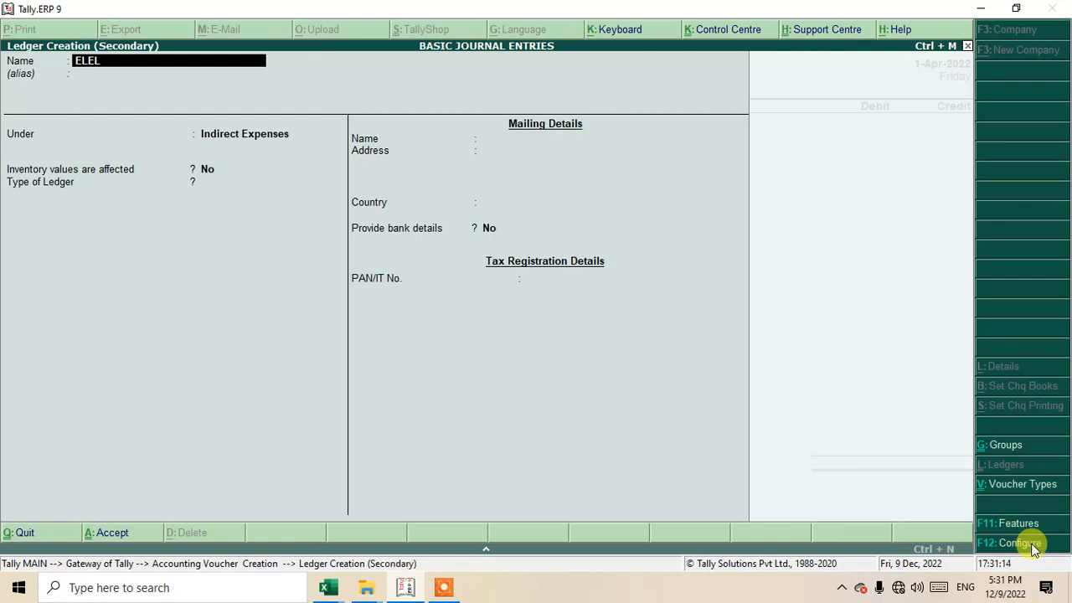
key(BackSpace)
text(CTRIC BILL A/C)
key(Return)
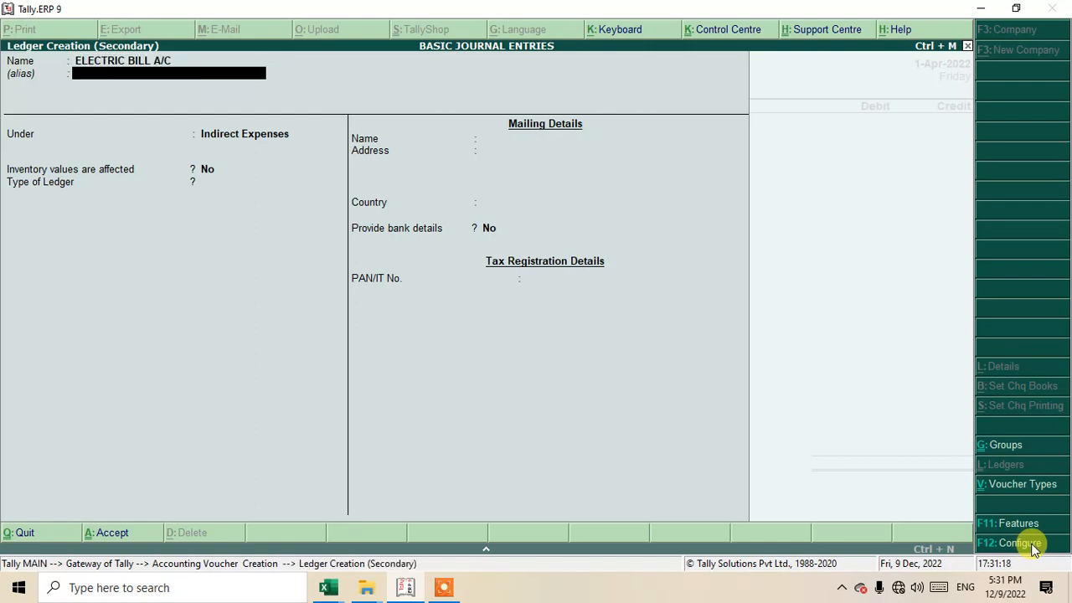
key(Return)
key(Return)
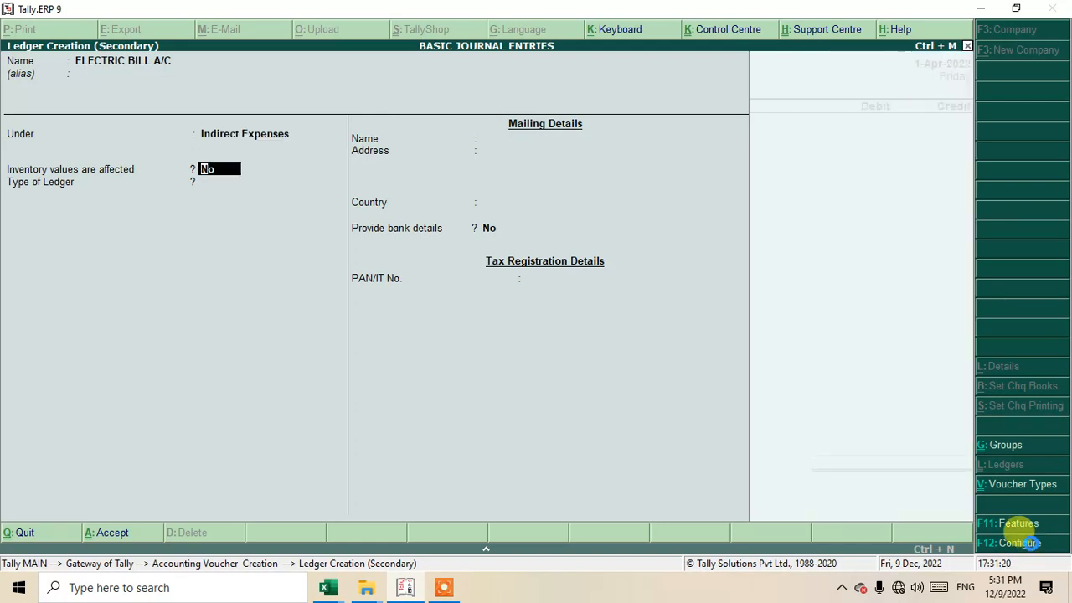
key(ctrl+a)
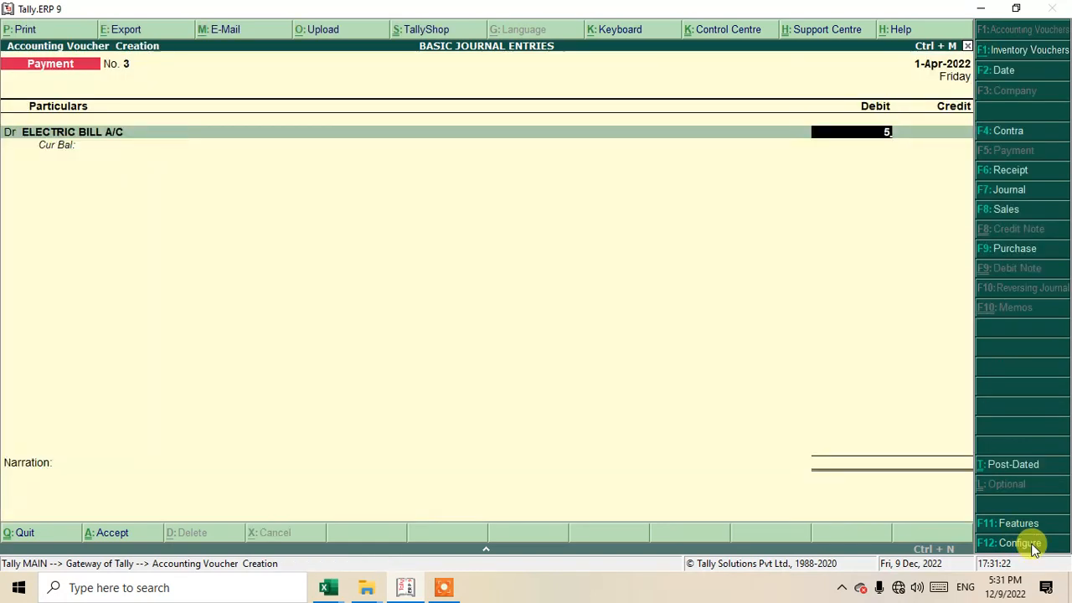
Step: Debit ELECTRIC BILL A/C 2,000, credit Cash 2,000, and save the payment voucher without a narration
text(2,000)
key(Return)
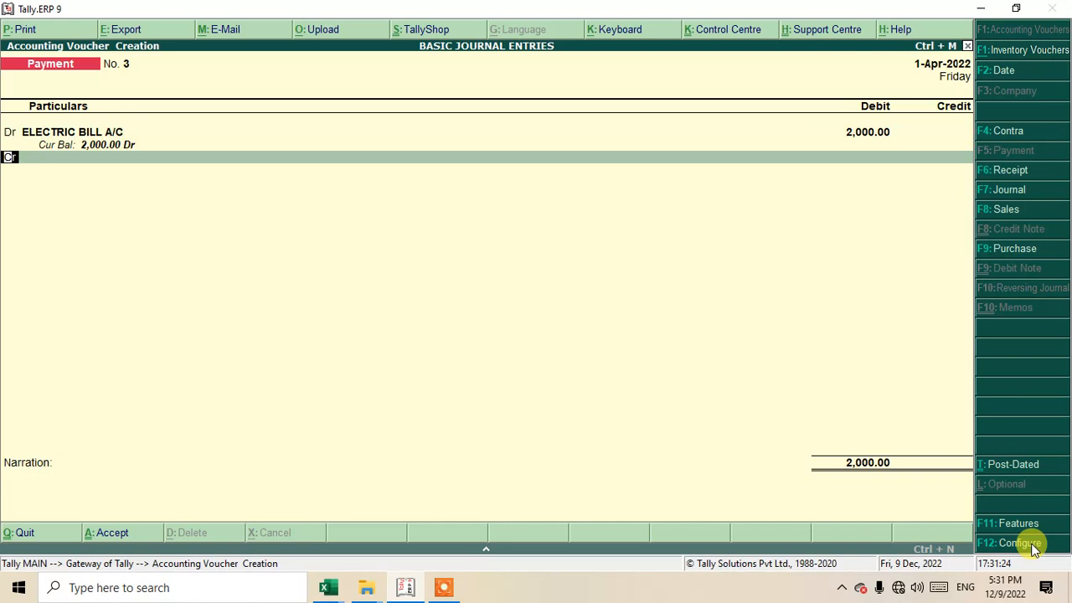
text(Ca)
key(Return)
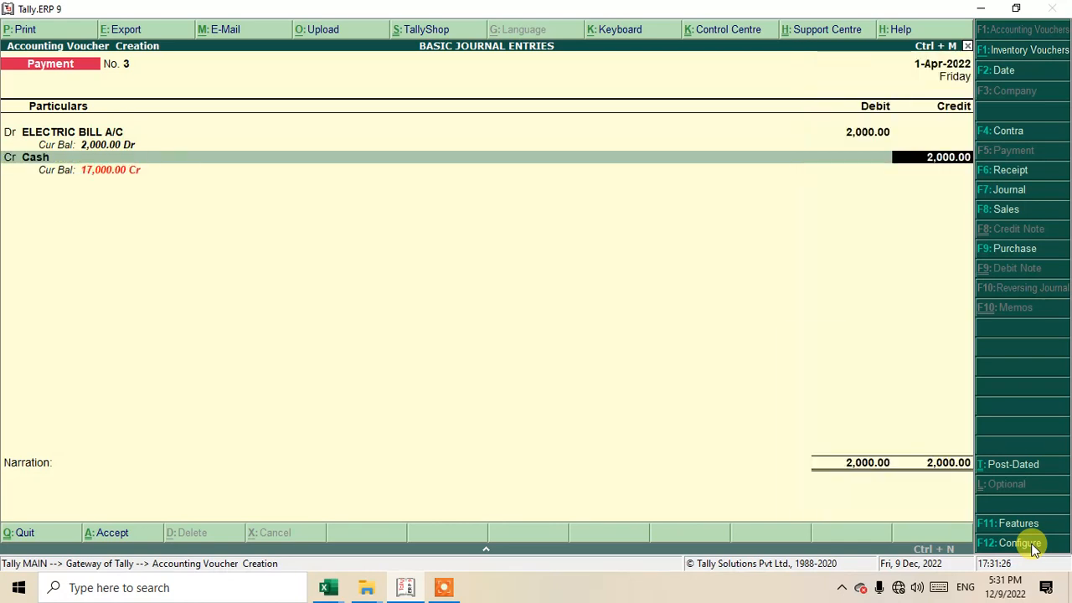
key(Return)
key(Return)
key(Return)
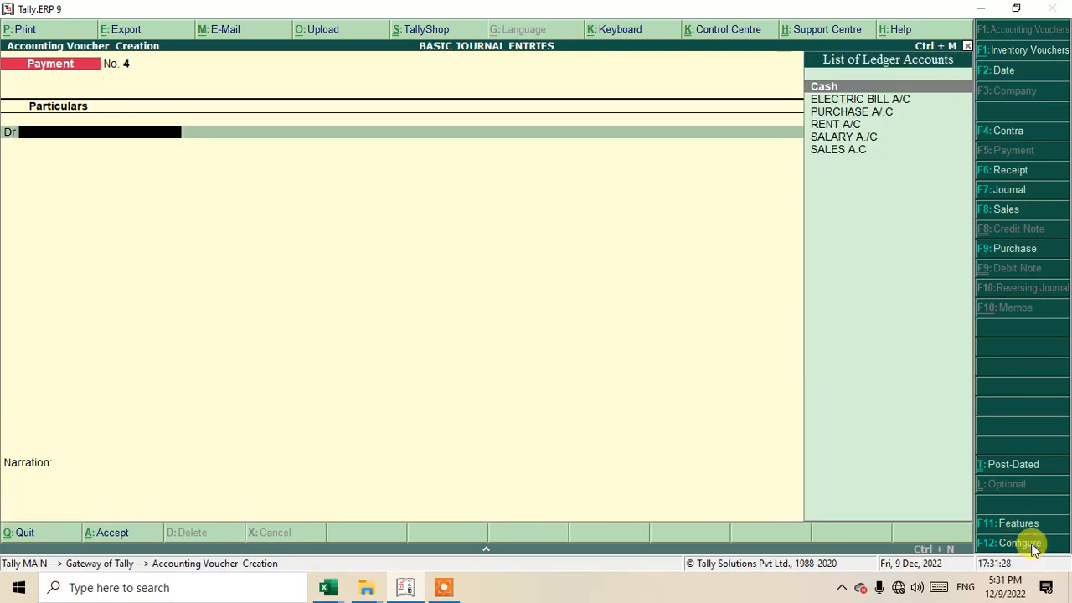
Step: Create a ledger named TELEPHONE BILL A;/C under Indirect Expenses from the next payment voucher's debit line and save it
key(alt+c)
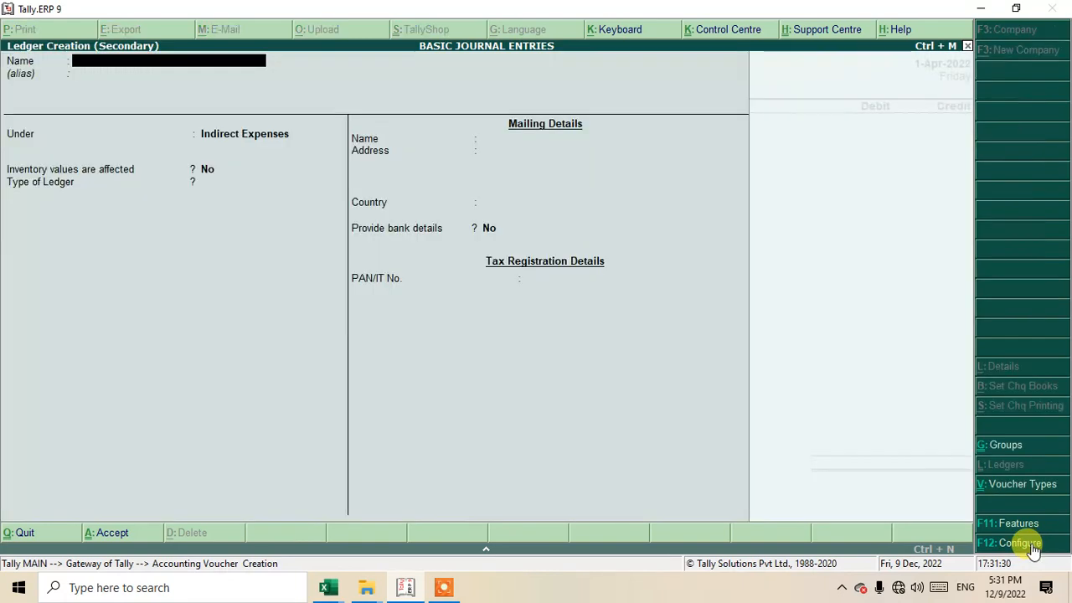
text(TELEPHONE)
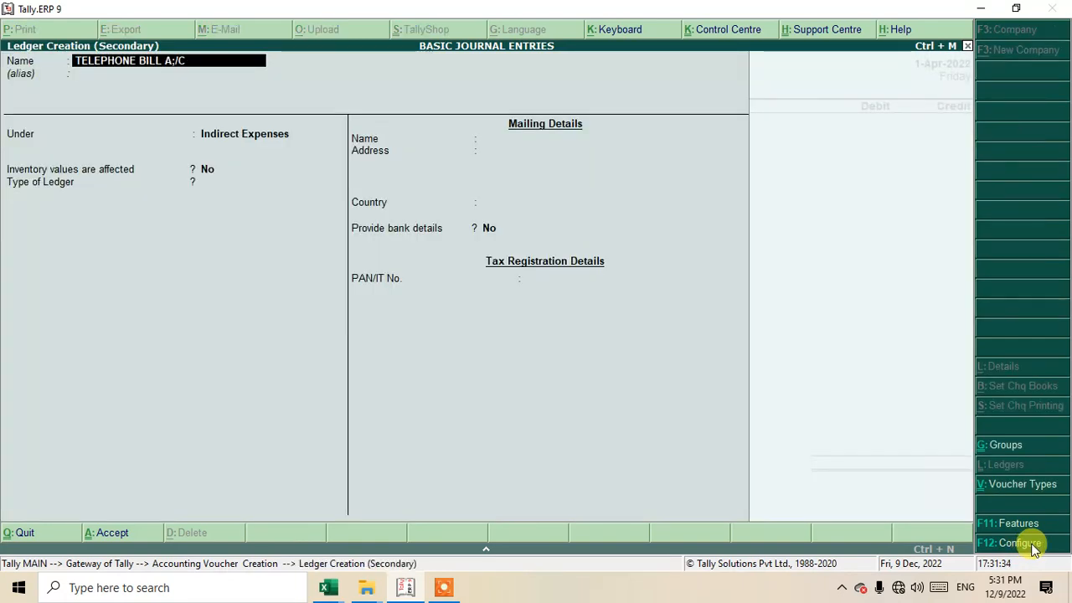
text( BILL A;/C)
key(Return)
key(Return)
key(Return)
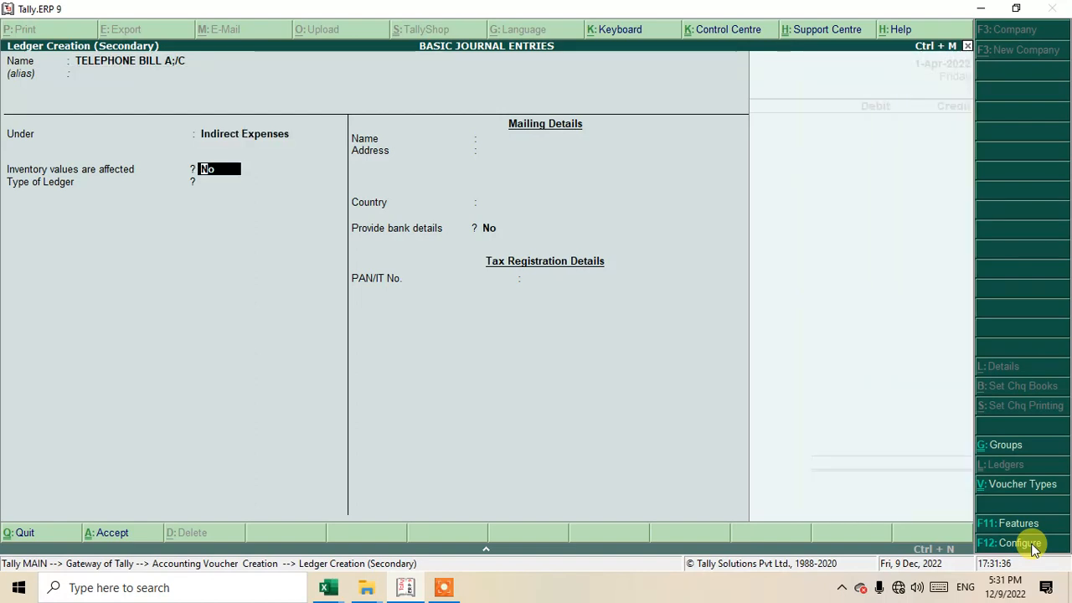
key(ctrl+a)
Step: Debit TELEPHONE BILL A;/C 1,000, credit Cash with the same amount, and save the payment voucher
text(1000)
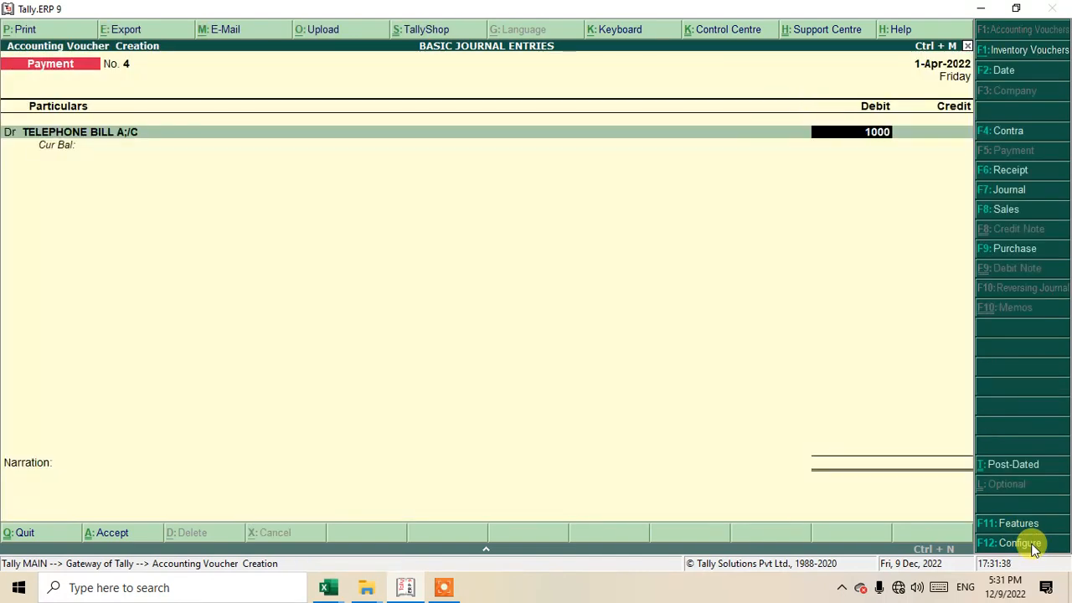
key(Return)
text(ca)
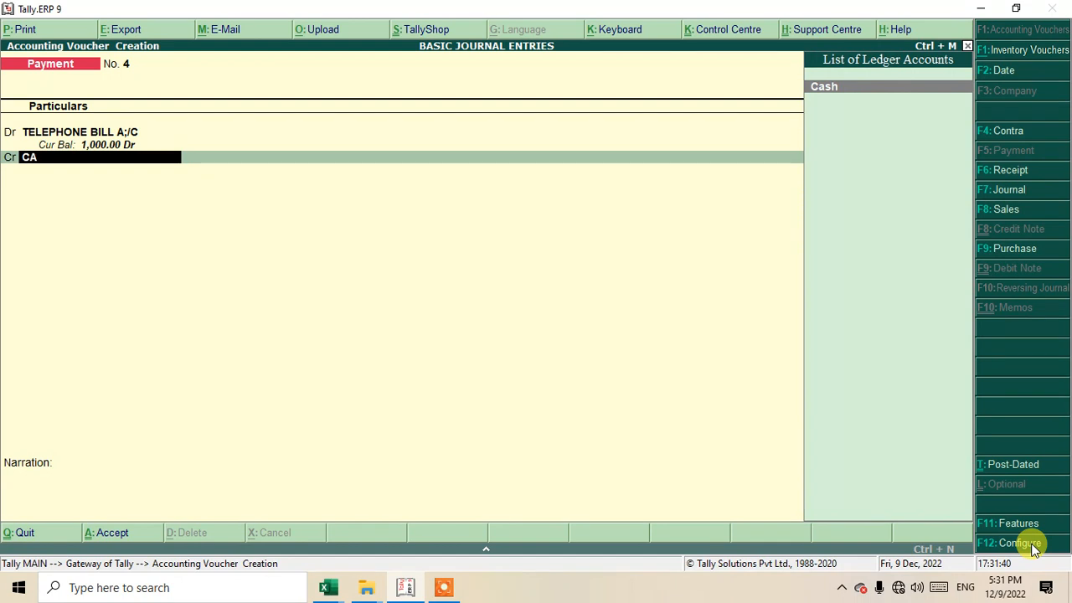
key(Return)
key(ctrl+a)
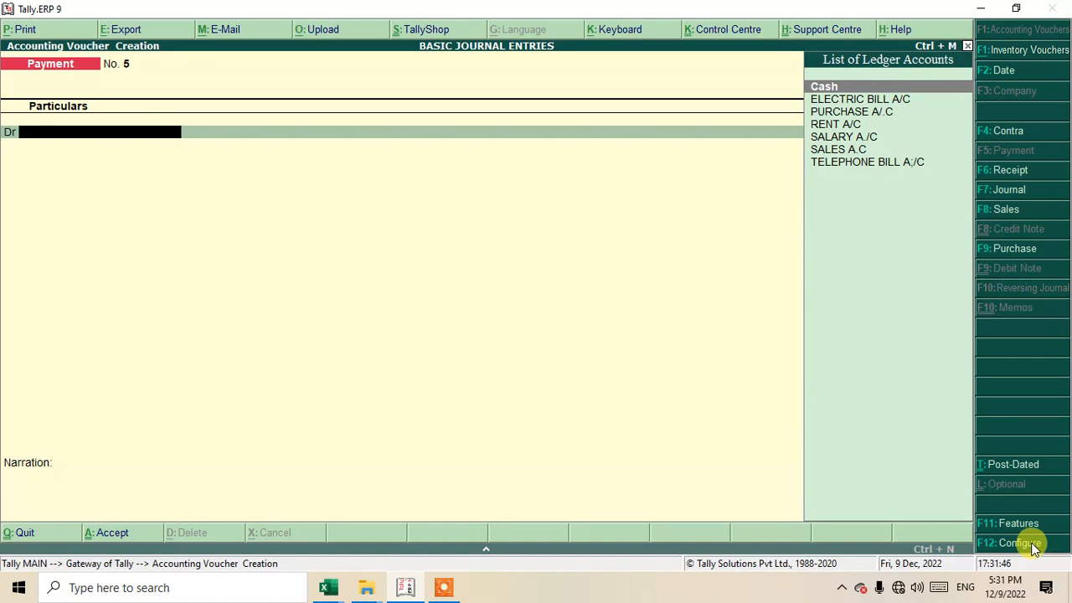
Step: Switch to a new Receipt voucher and create a ledger named COMMISSION RECV A/C under Indirect Incomes for its credit line
click(996, 170)
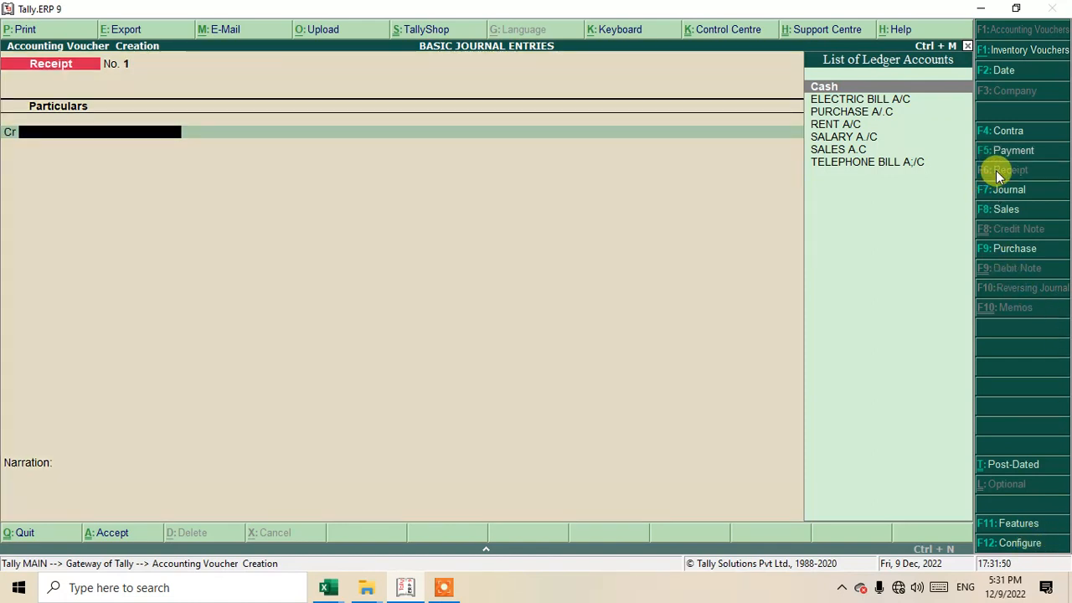
text(C)
key(Down)
key(Down)
key(Down)
key(alt+c)
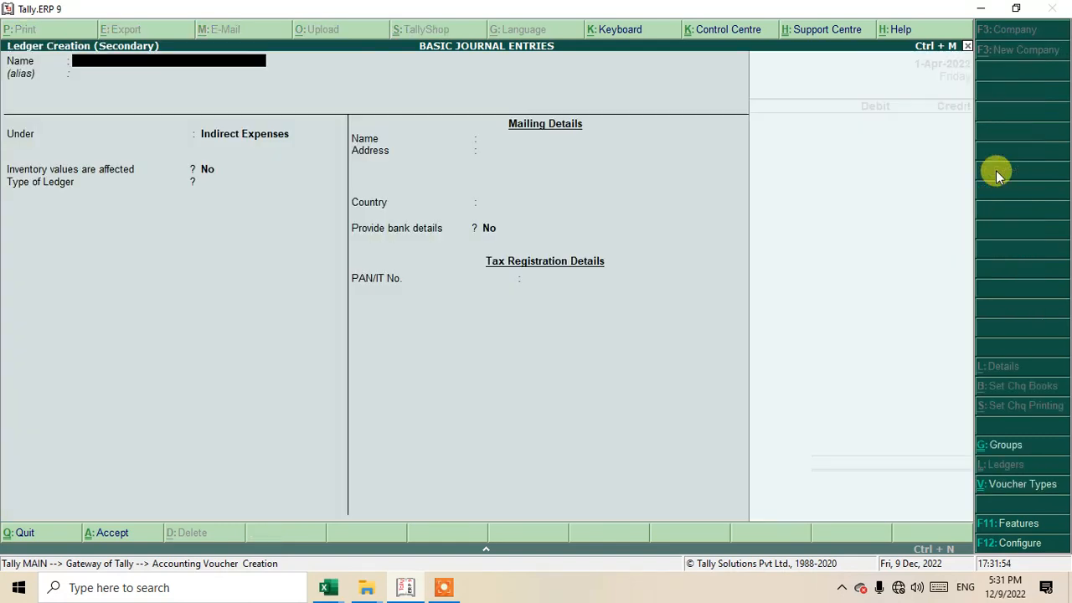
text(COMMISSI)
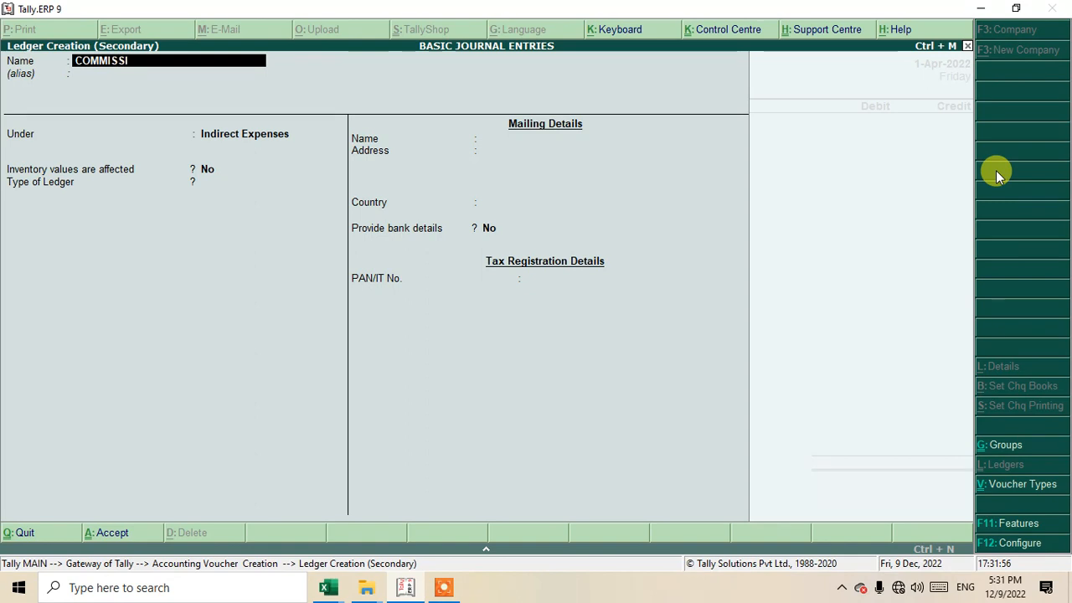
text(ON RECV A/C)
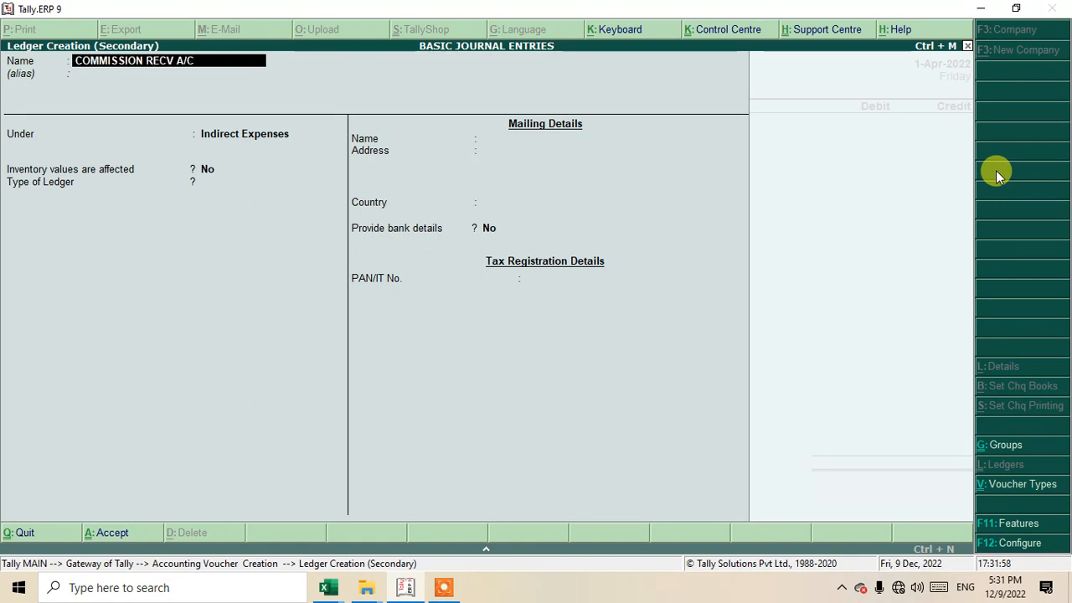
key(Return)
key(Return)
key(Down)
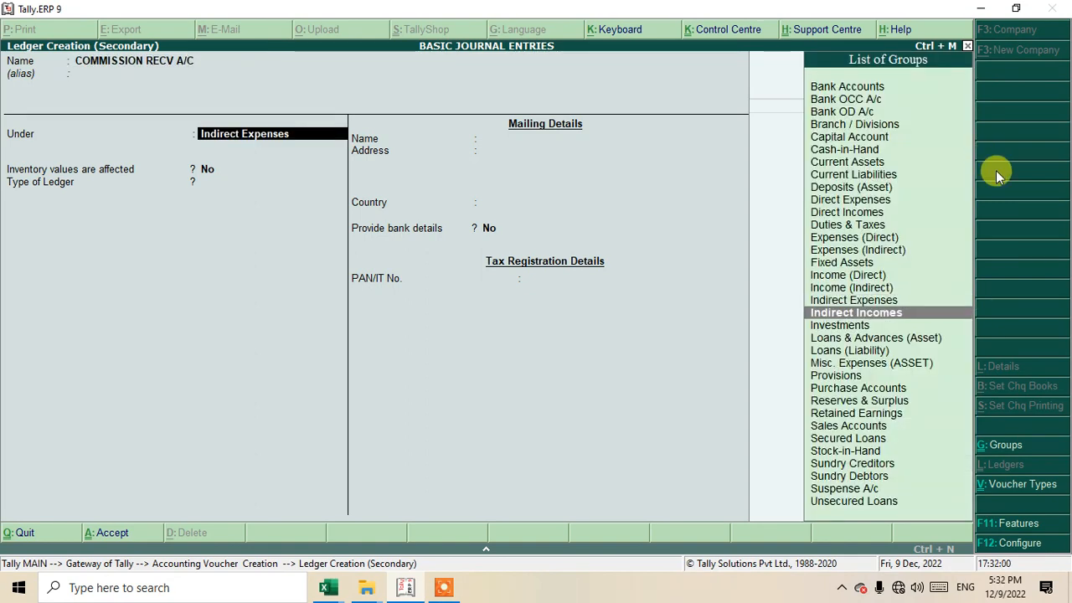
key(Return)
key(ctrl+a)
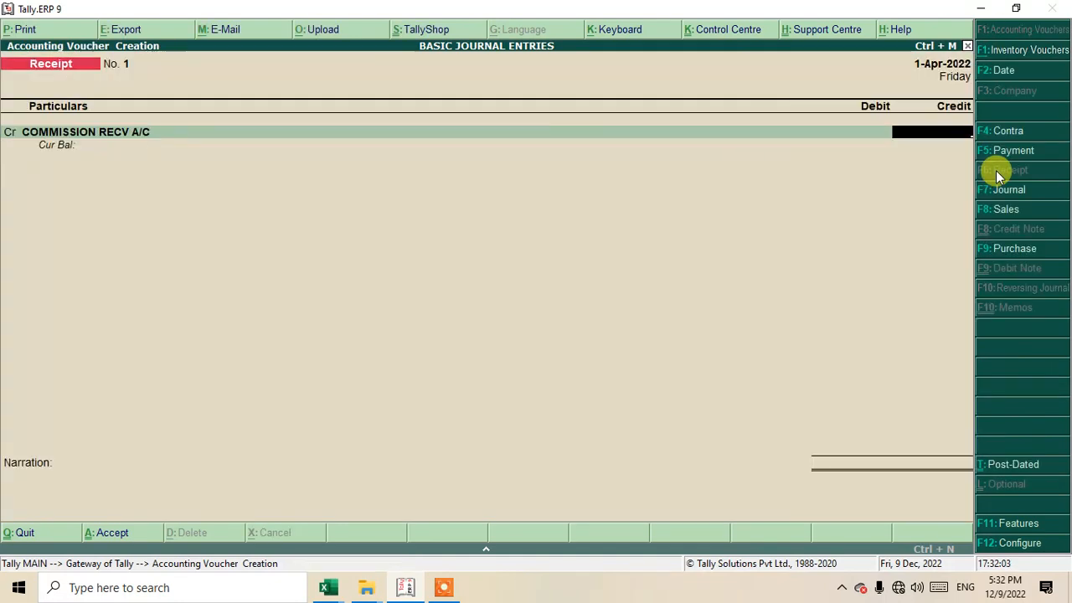
Step: Credit COMMISSION RECV A/C 25,000, debit Cash with the same amount, and save the receipt voucher without a narration
text(25000)
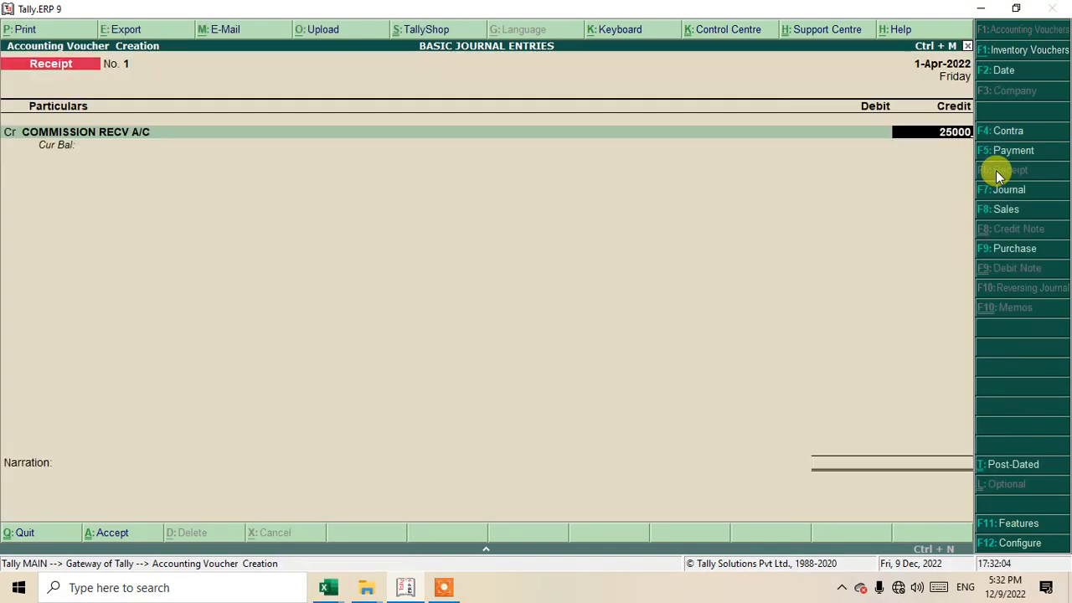
key(Return)
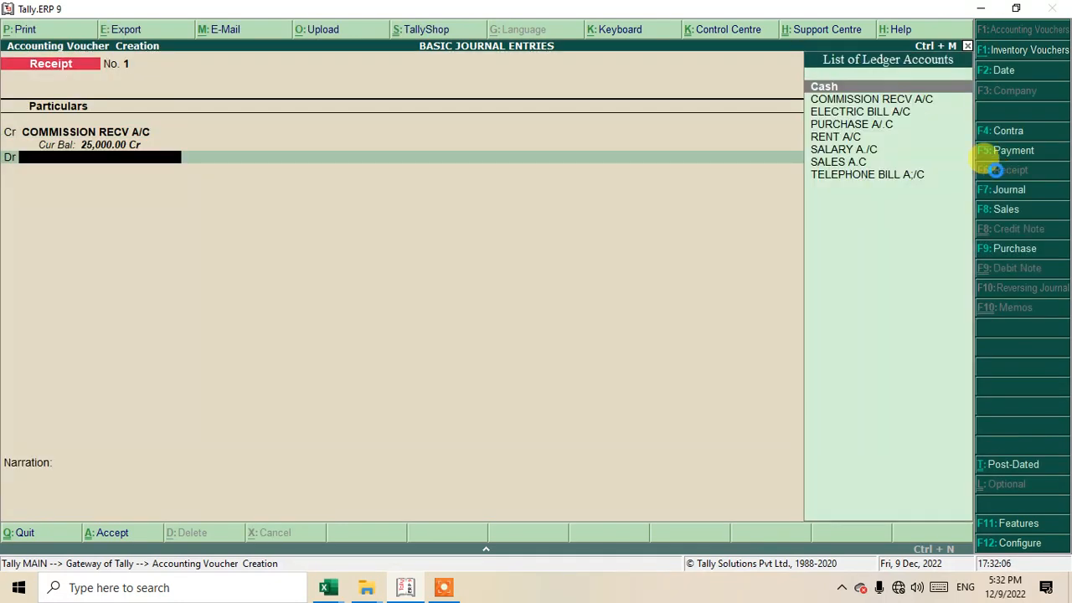
key(Return)
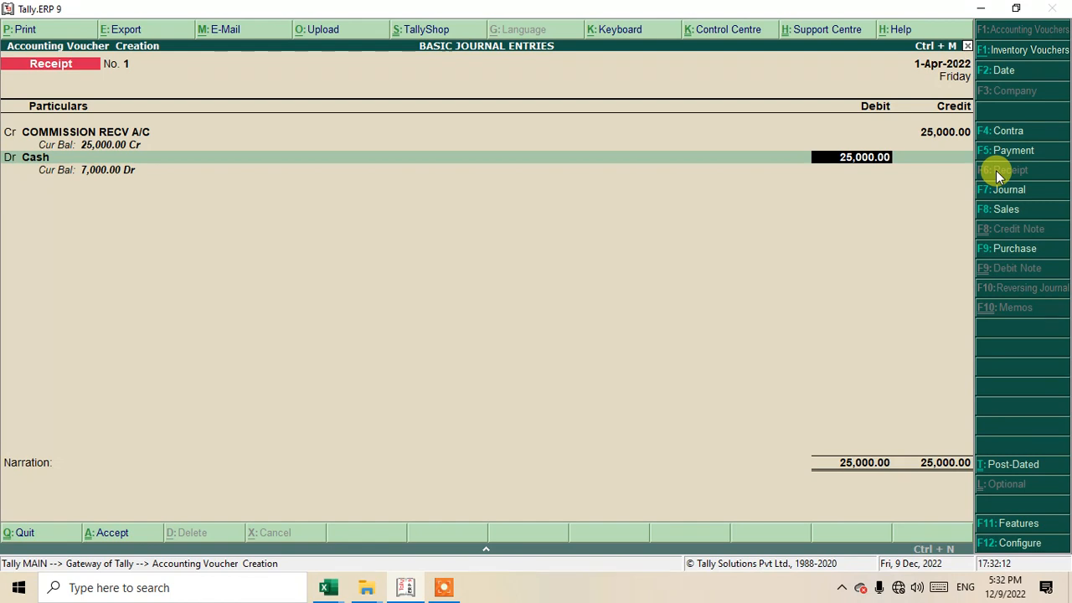
key(Return)
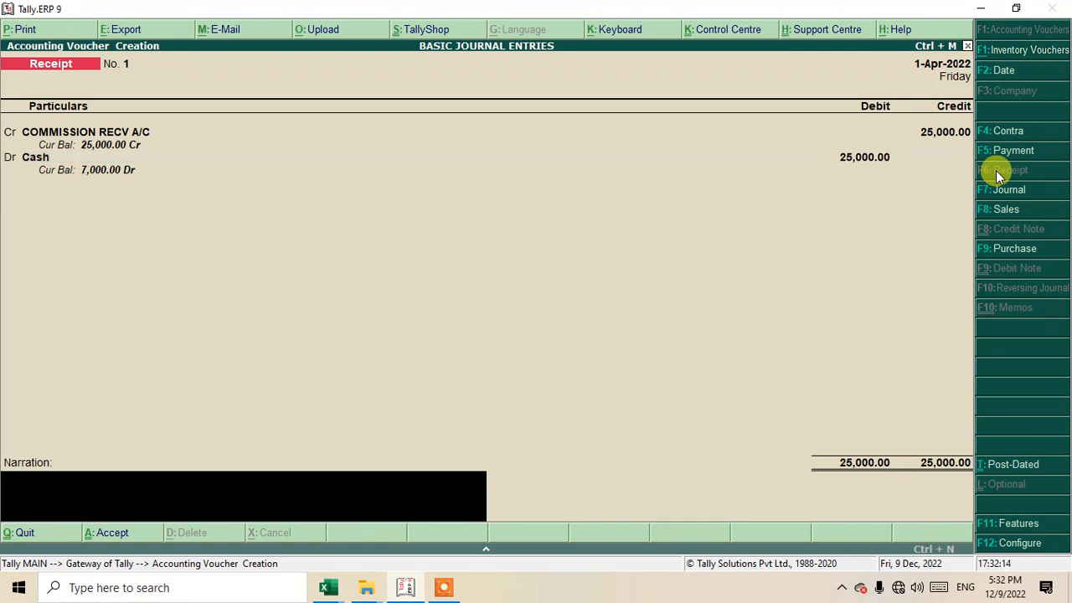
key(Return)
key(Return)
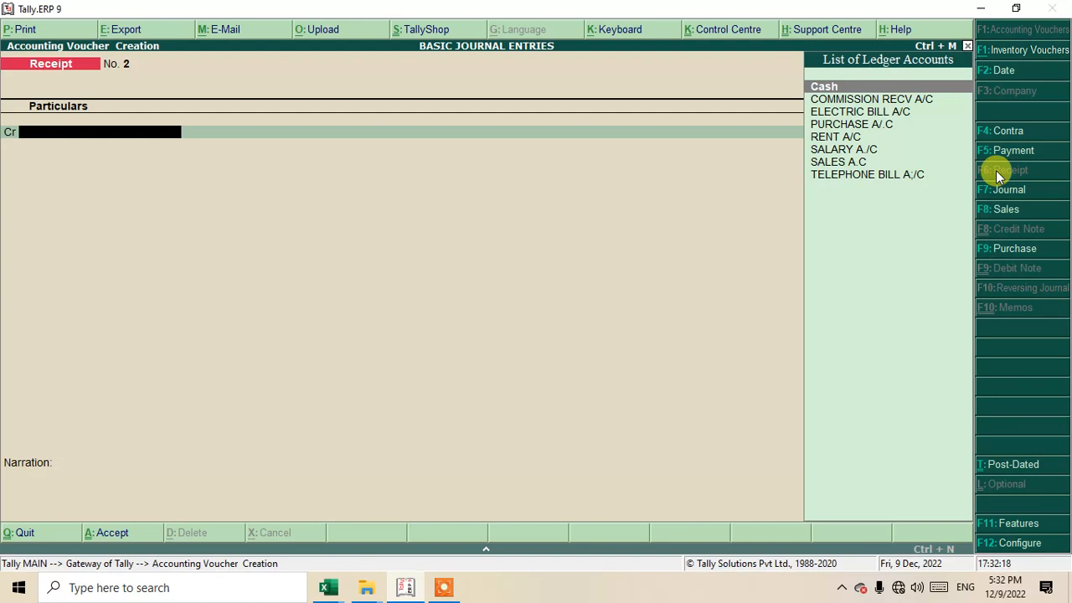
Step: Create a ledger named INTEREST RECV A/C under Indirect Incomes from the new receipt voucher's credit line and save it
text(i)
key(alt+c)
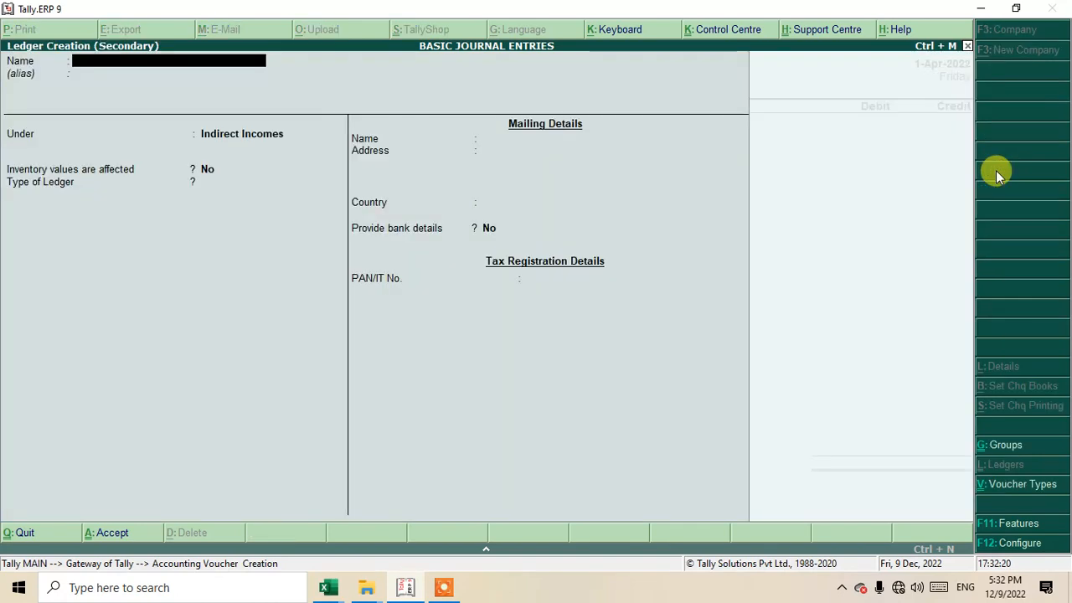
text(INTERE)
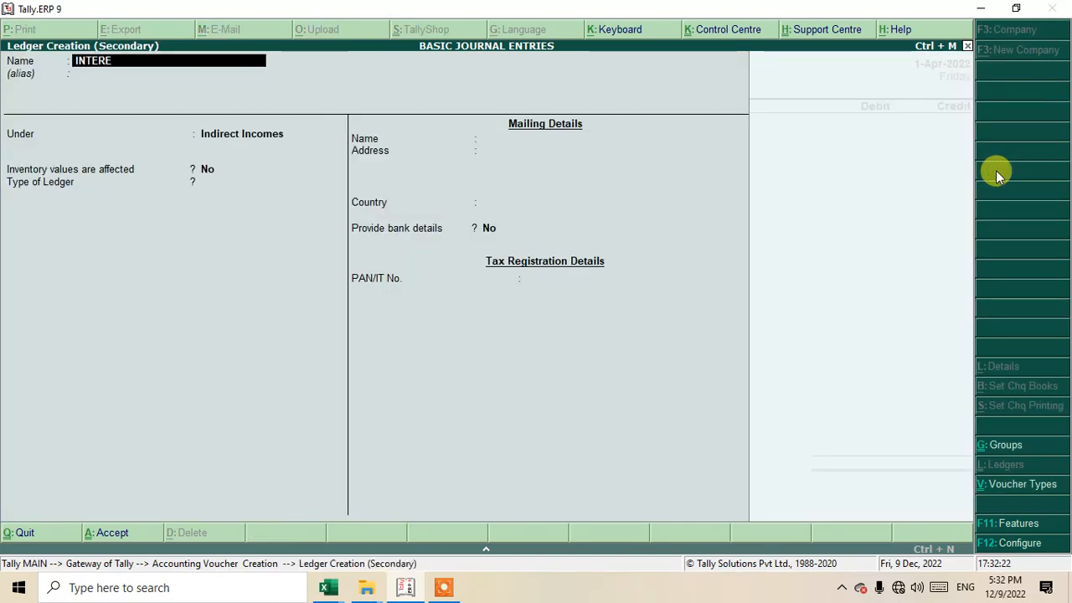
text(ST RECV A/C)
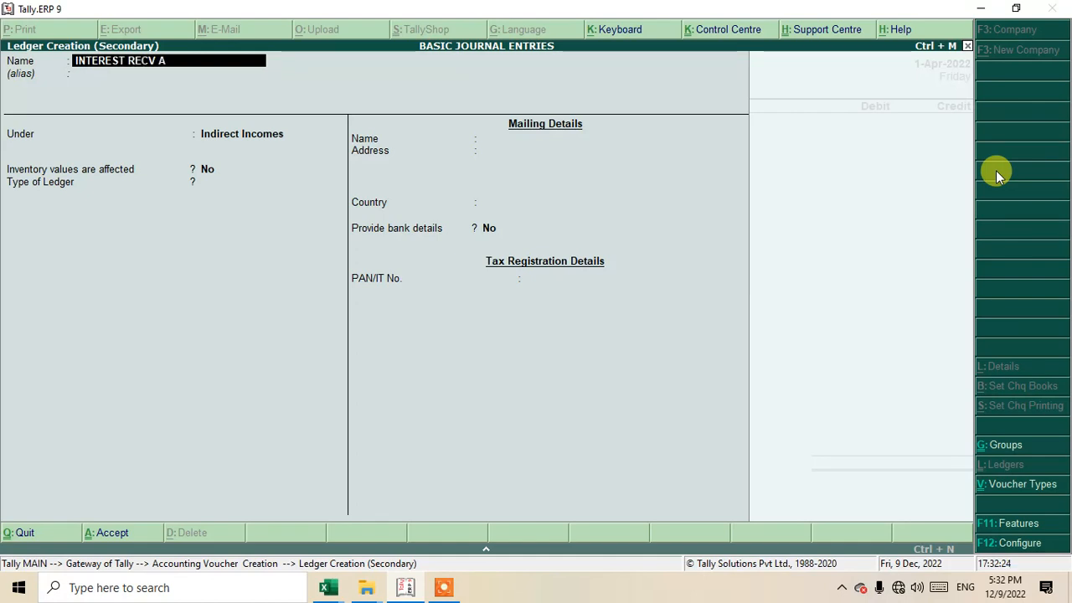
key(Return)
key(Return)
key(Return)
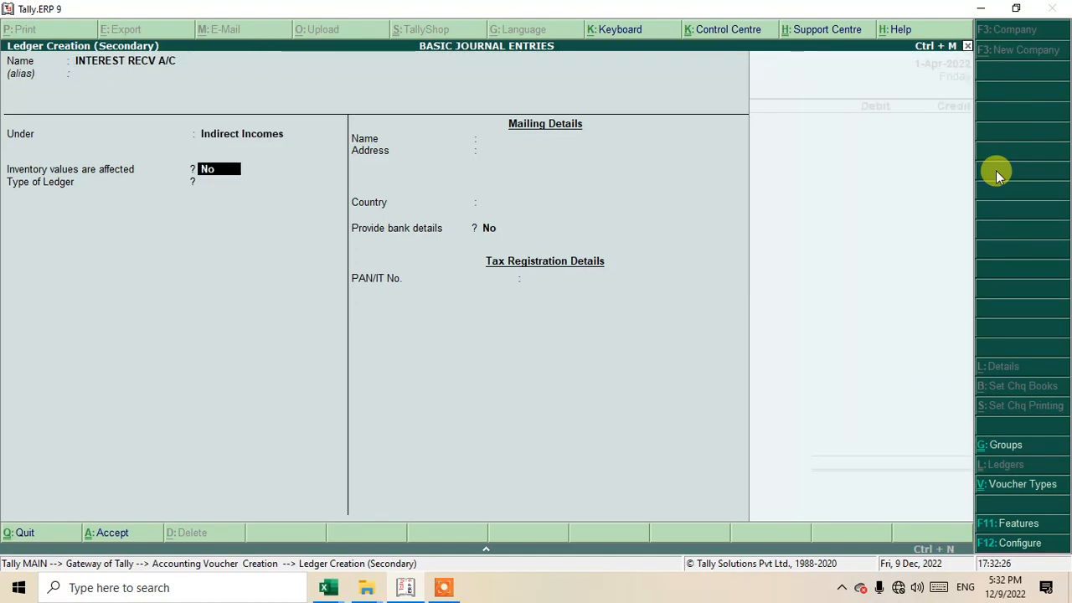
key(ctrl+a)
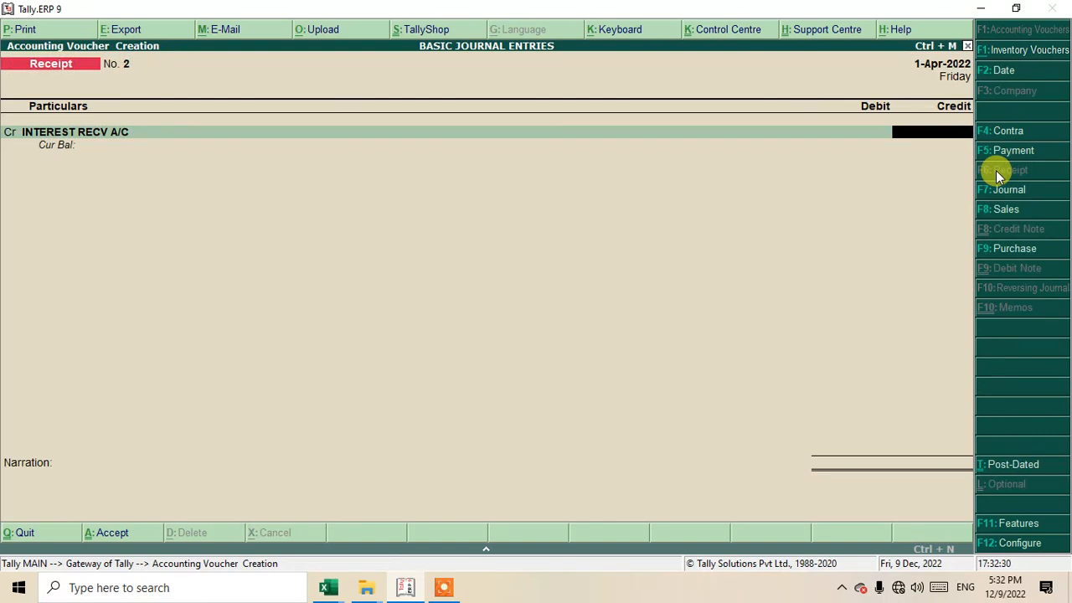
Step: Credit INTEREST RECV A/C 10,000, debit Cash with the same amount, and save the receipt voucher without a narration
text(10000)
key(Return)
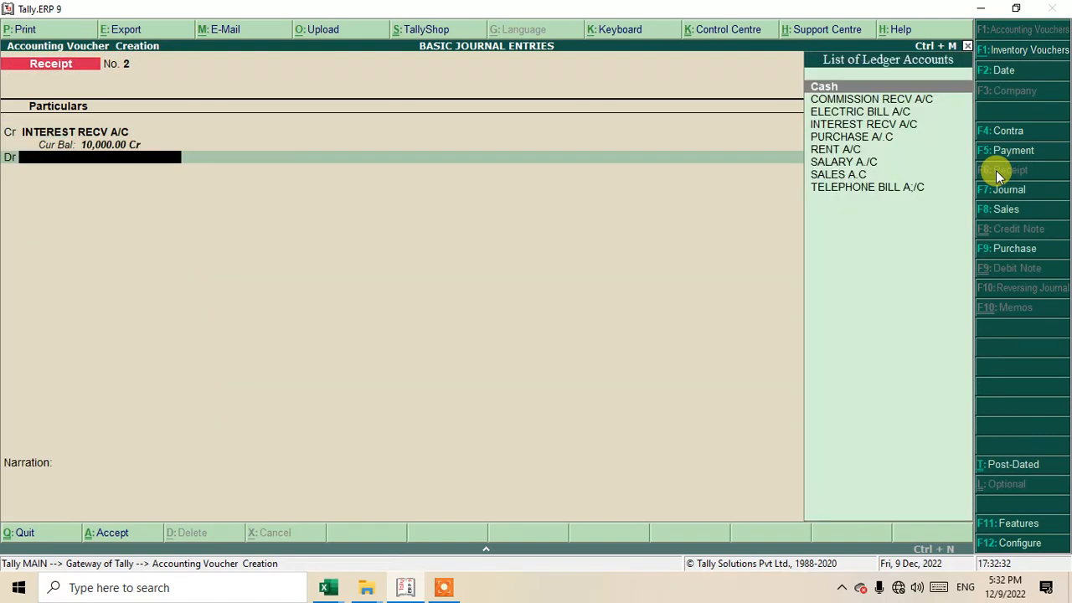
key(Return)
key(Return)
key(Return)
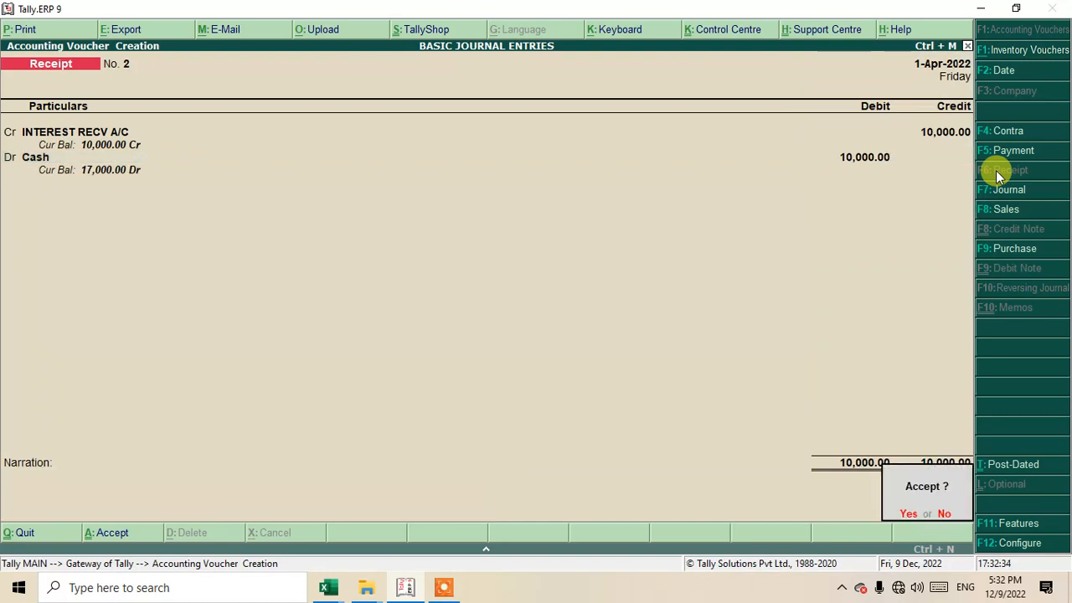
key(Return)
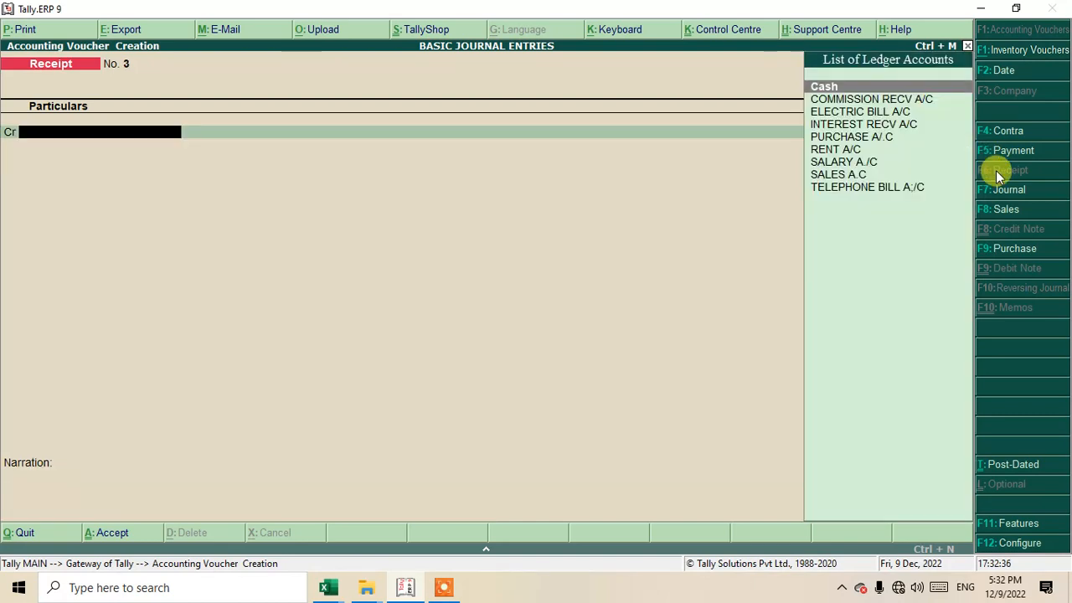
Step: Create a ledger named FEES RECV AC under Direct Incomes from the next receipt voucher's credit line and save it
key(alt+c)
text(FEES)
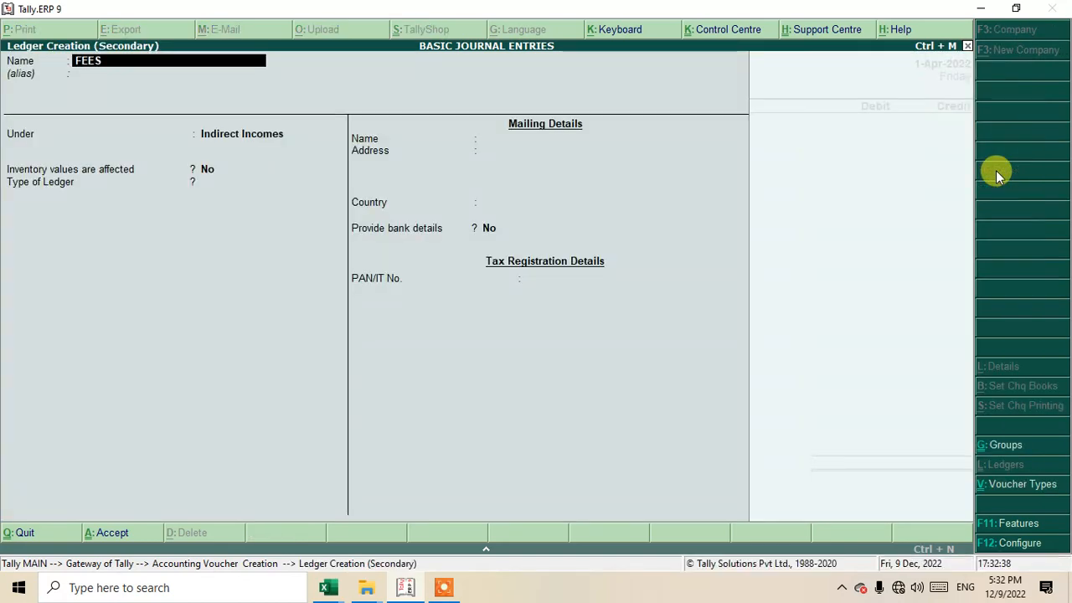
text( RECV AC)
key(Return)
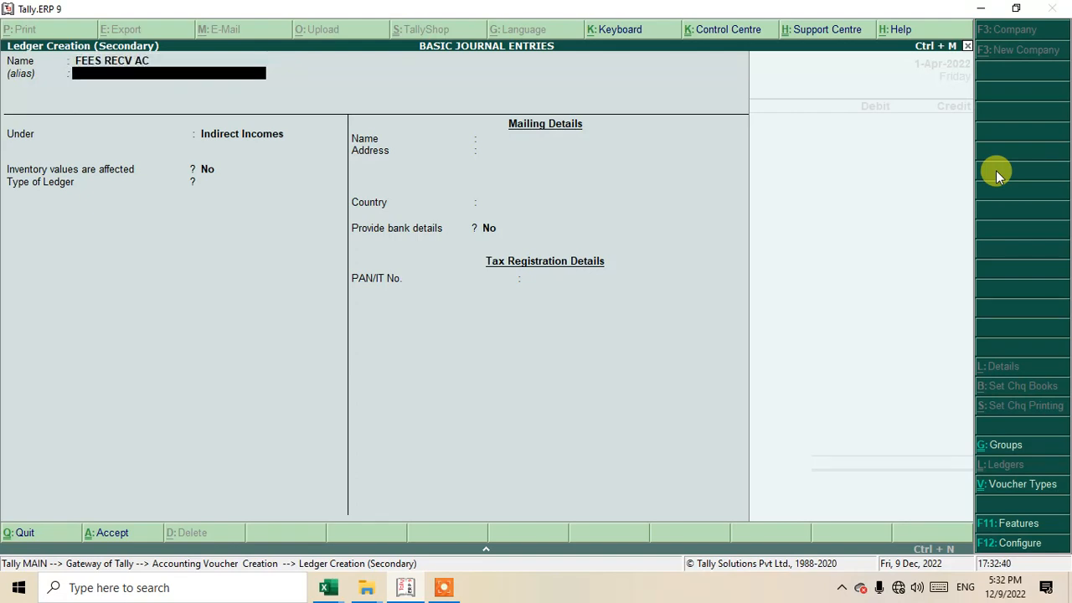
key(Return)
text(DIR)
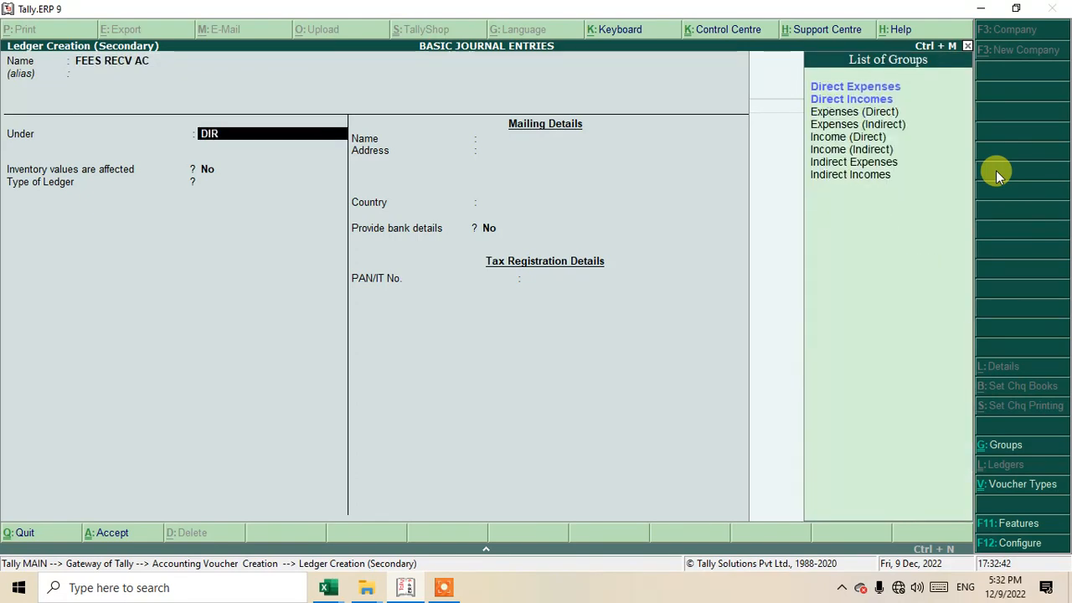
key(Down)
key(Return)
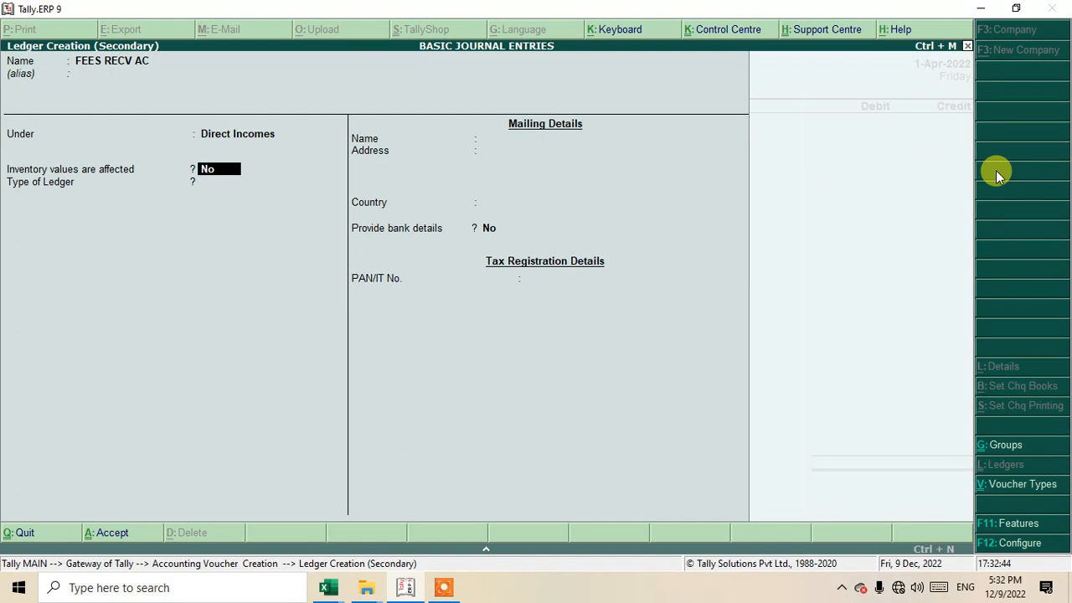
key(ctrl+a)
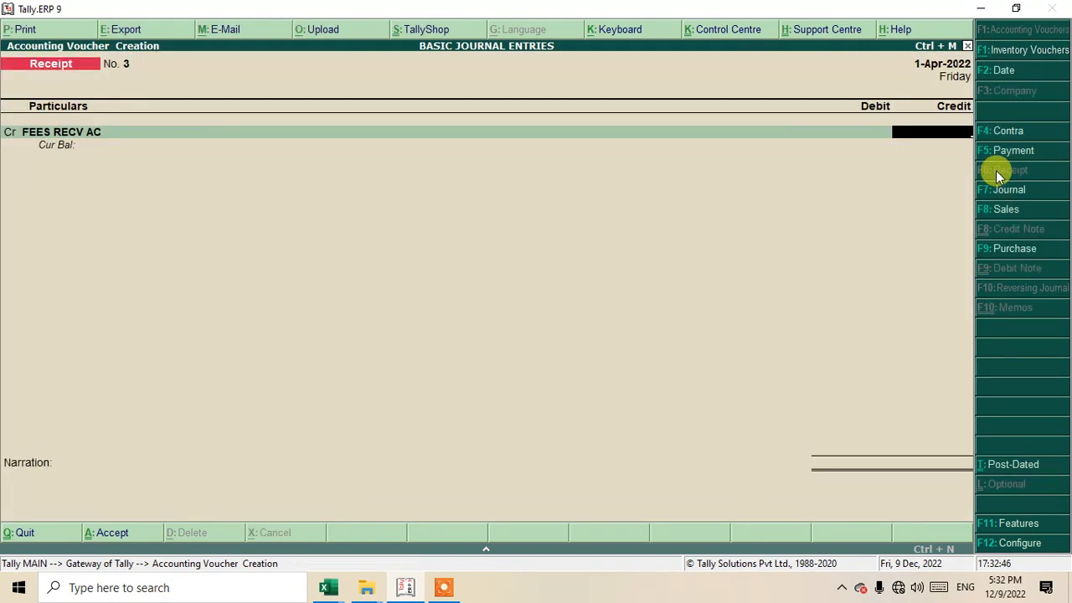
Step: Credit FEES RECV AC 8,000, debit Cash with the same amount, and save the receipt voucher without a narration
text(8000)
key(Return)
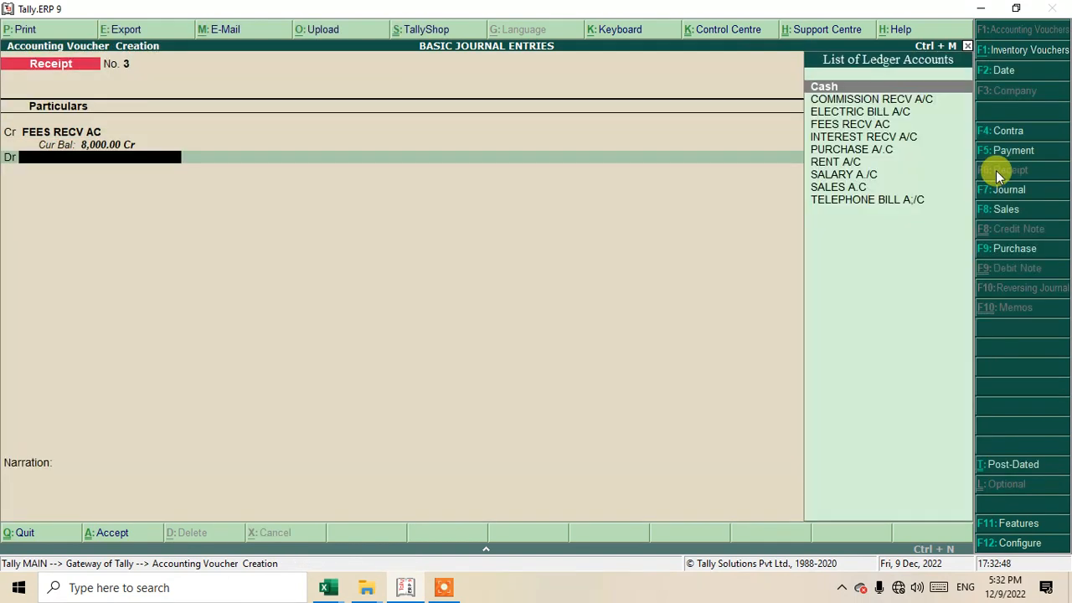
key(Return)
key(Return)
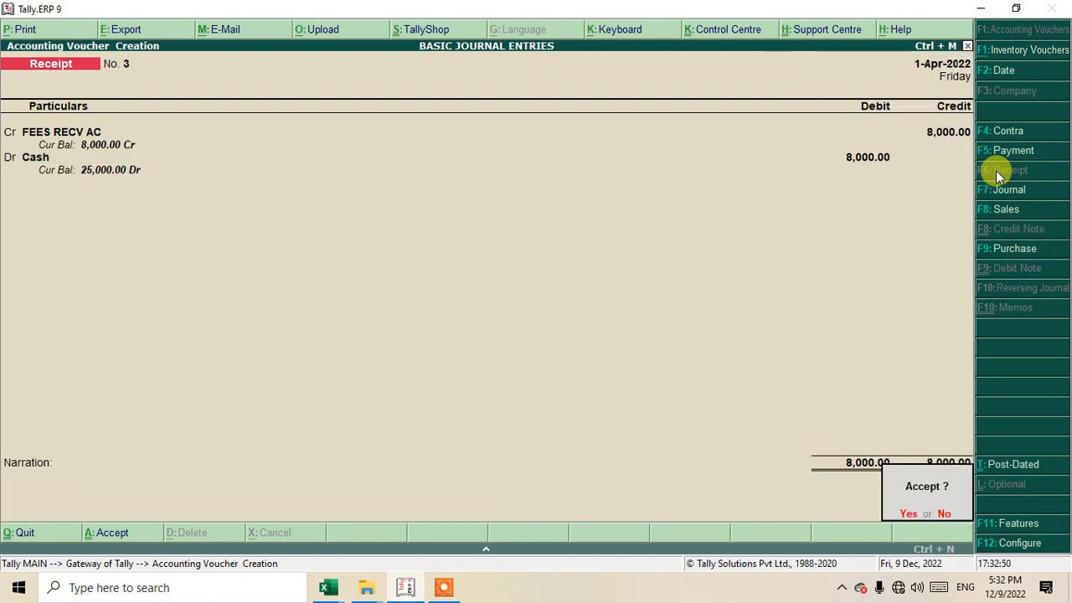
key(Return)
key(Return)
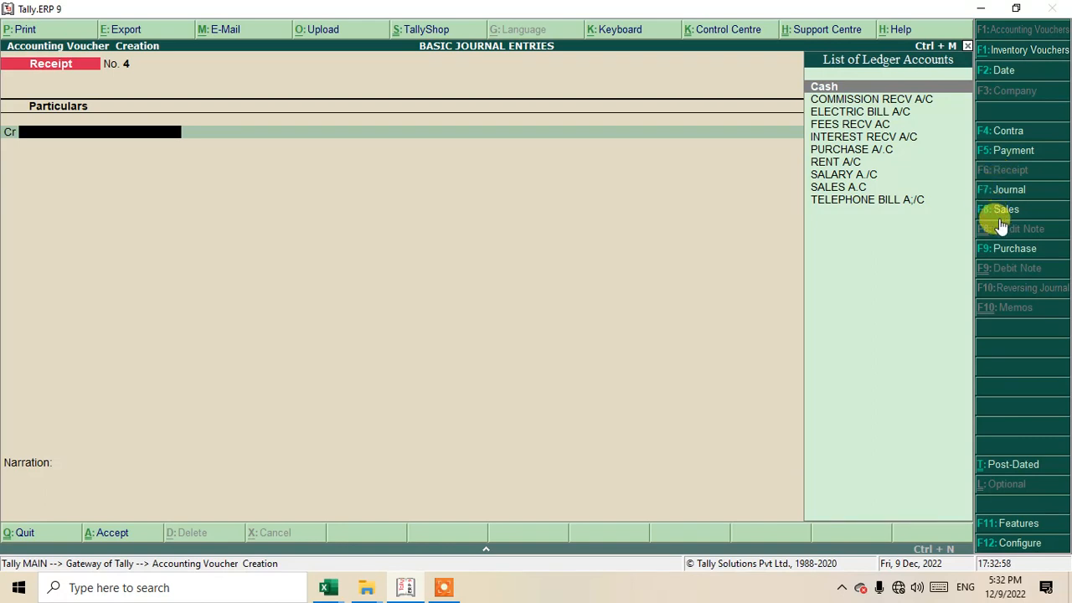
Step: Record a Payment voucher debiting PURCHASE A/.C 10,000 and crediting Cash with the same amount, and save it without a narration
click(1002, 156)
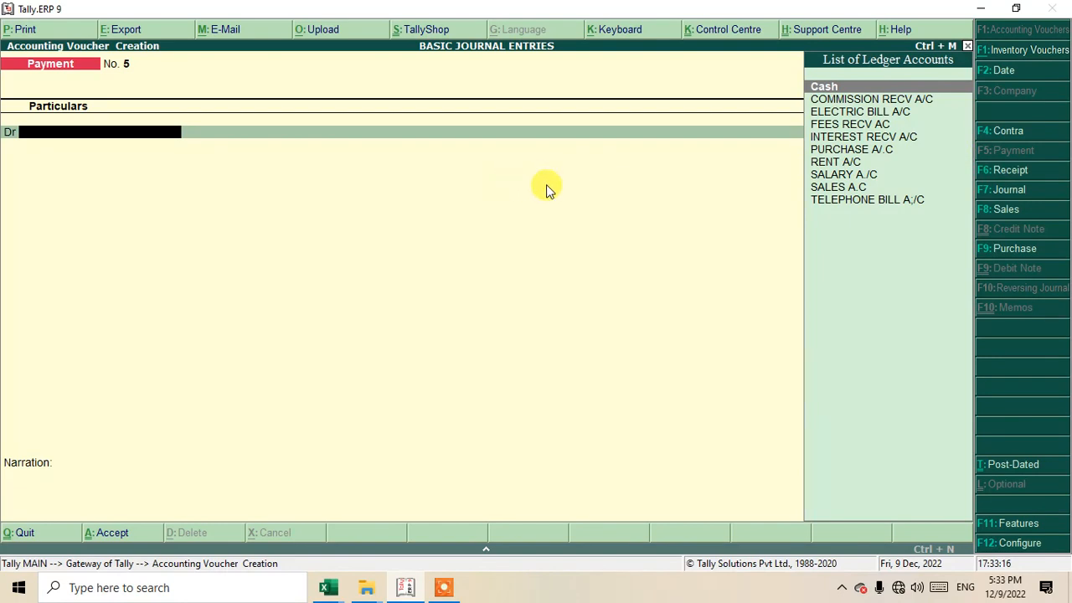
text(PUR)
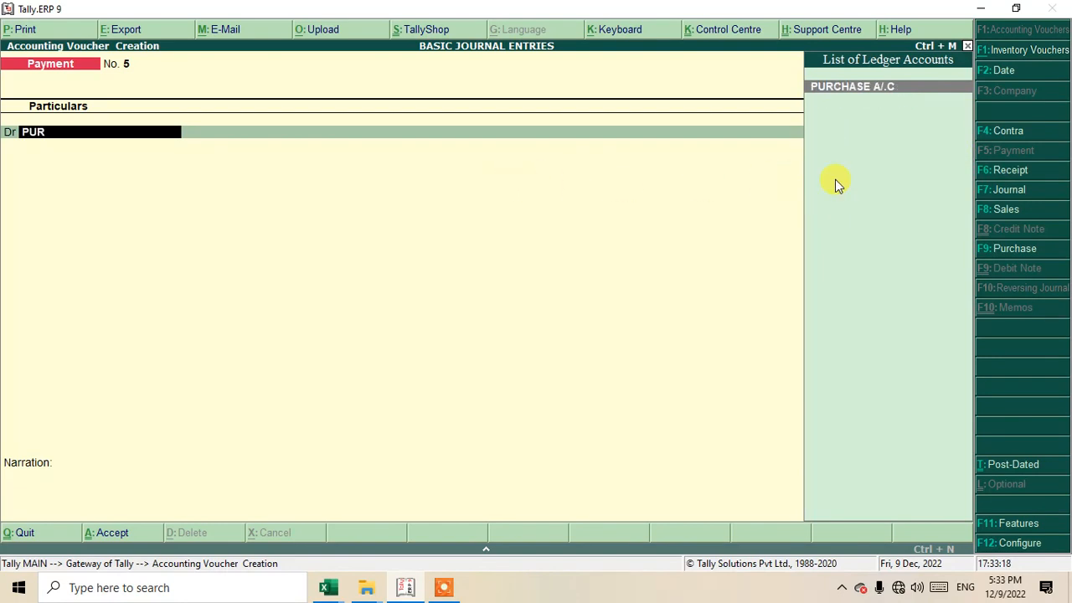
key(Return)
key(Escape)
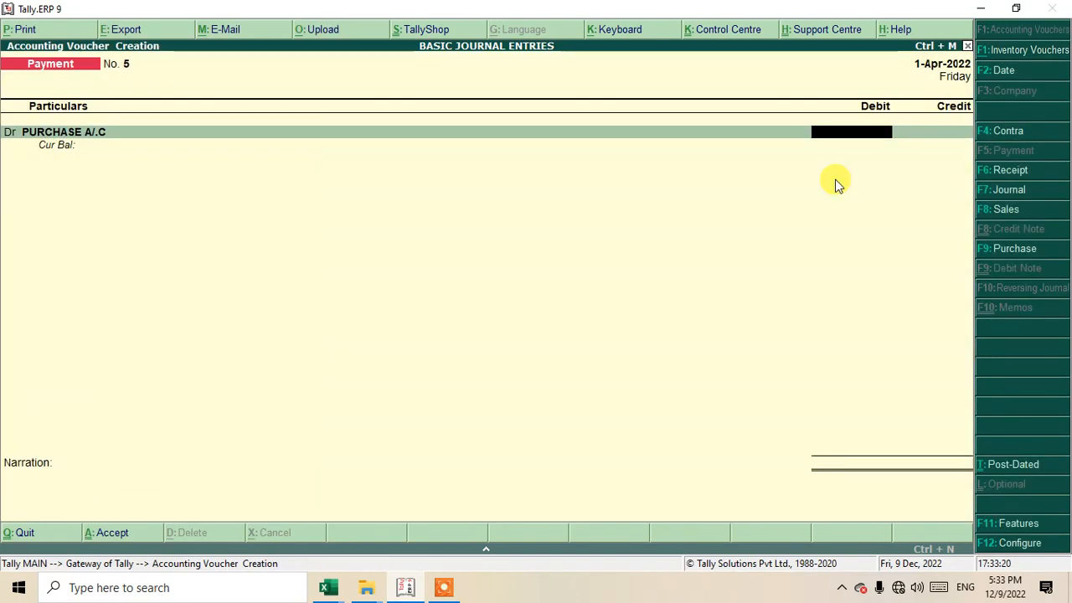
text(10000)
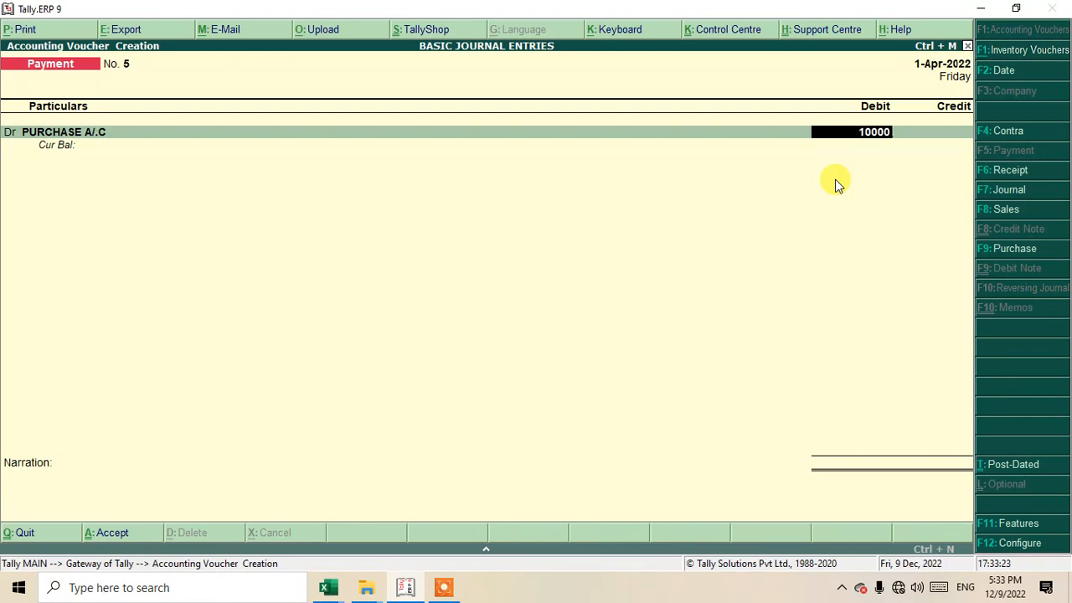
key(Return)
key(Return)
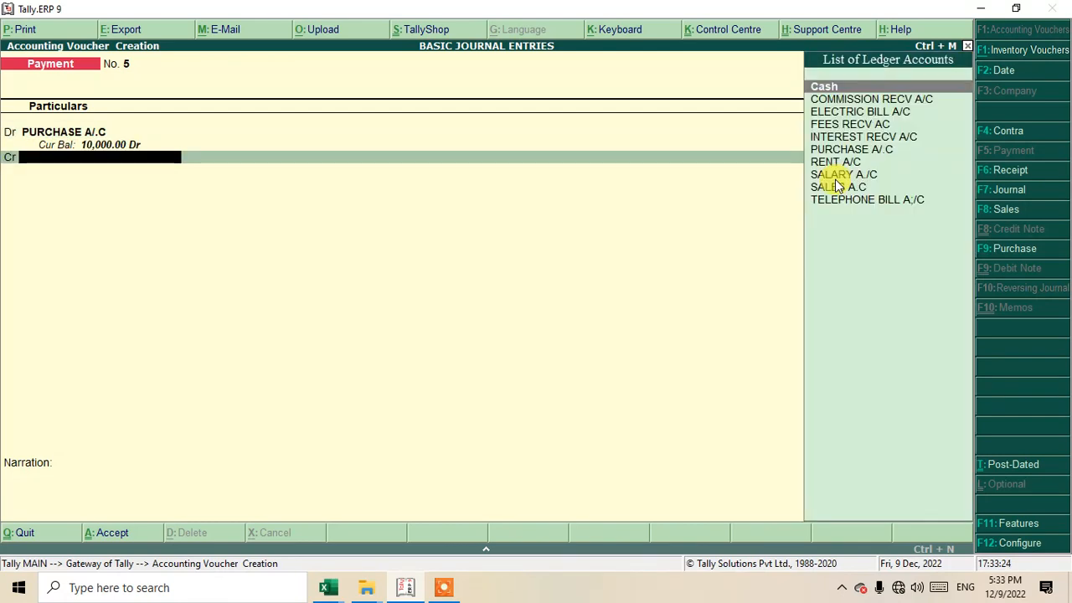
key(Return)
key(Return)
key(Return)
key(Return)
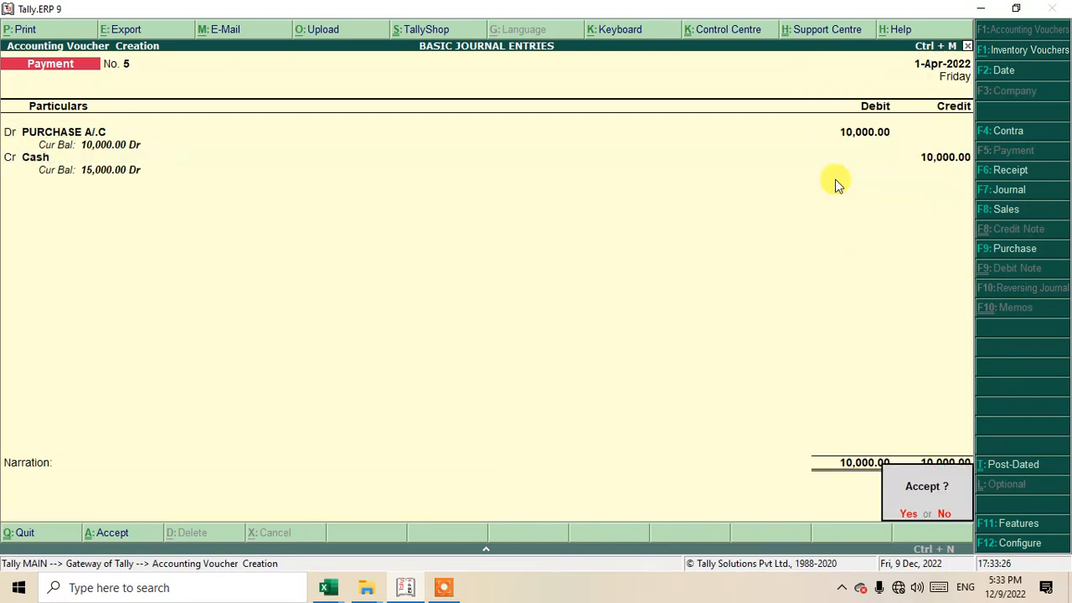
key(Return)
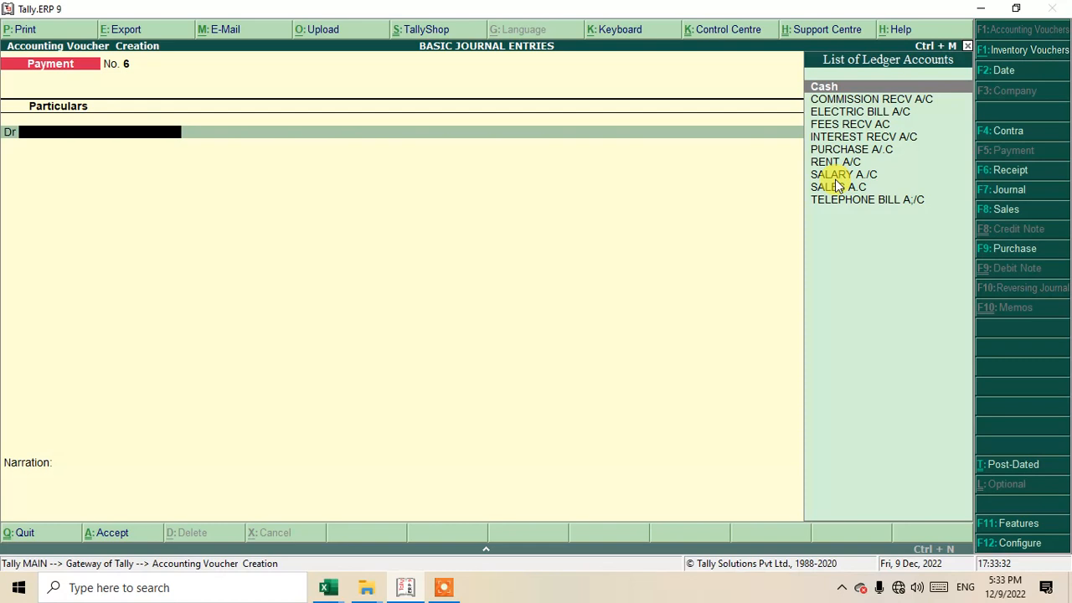
Step: Create a ledger named FURNITURE A/C under Fixed Assets from the next payment voucher's debit line and save it
text(F)
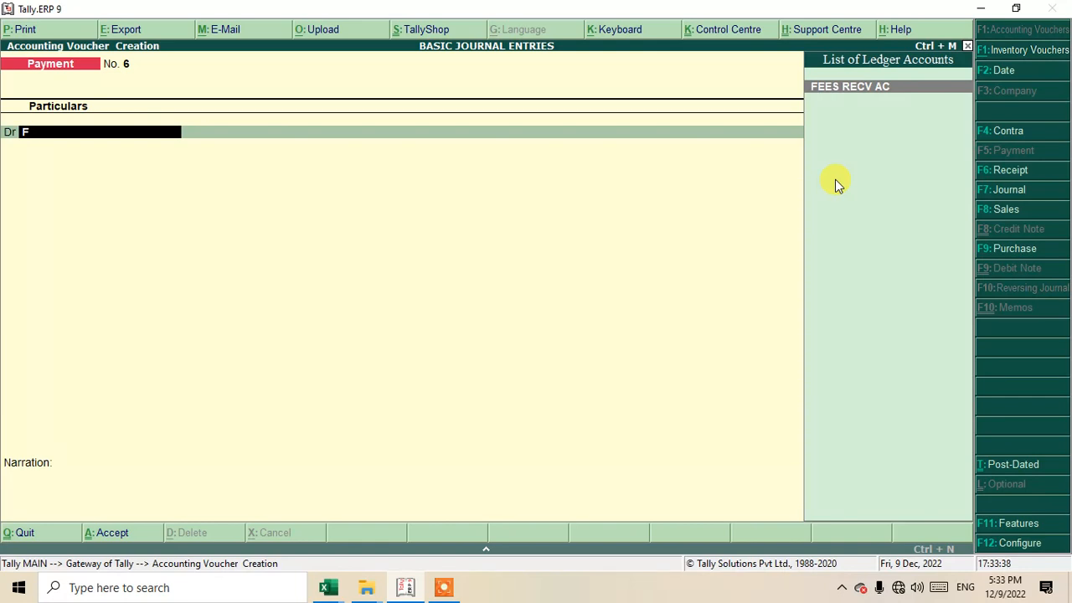
key(BackSpace)
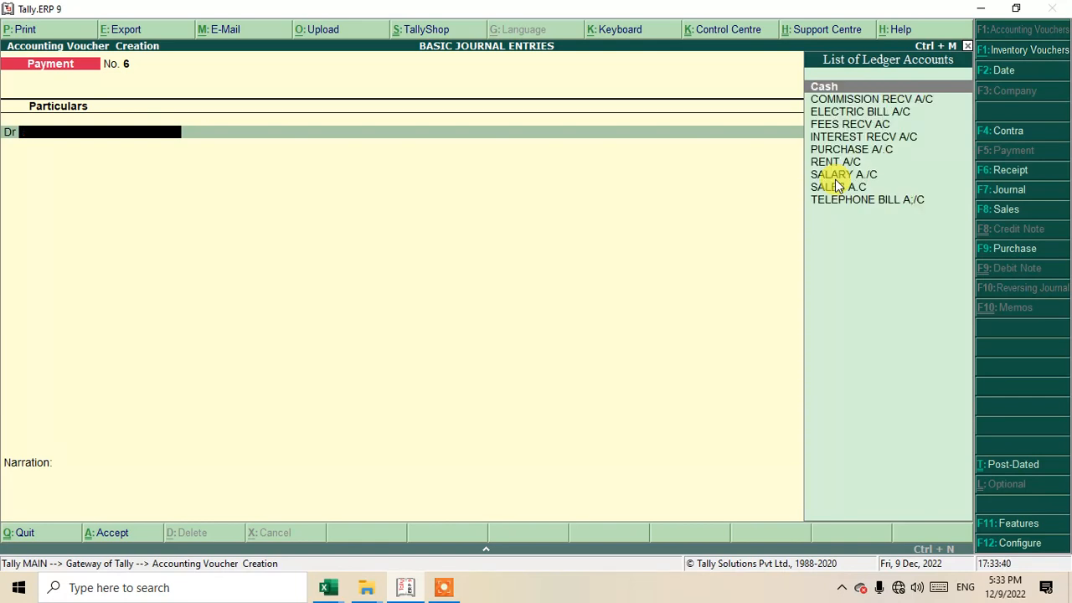
key(alt+c)
text(FUR)
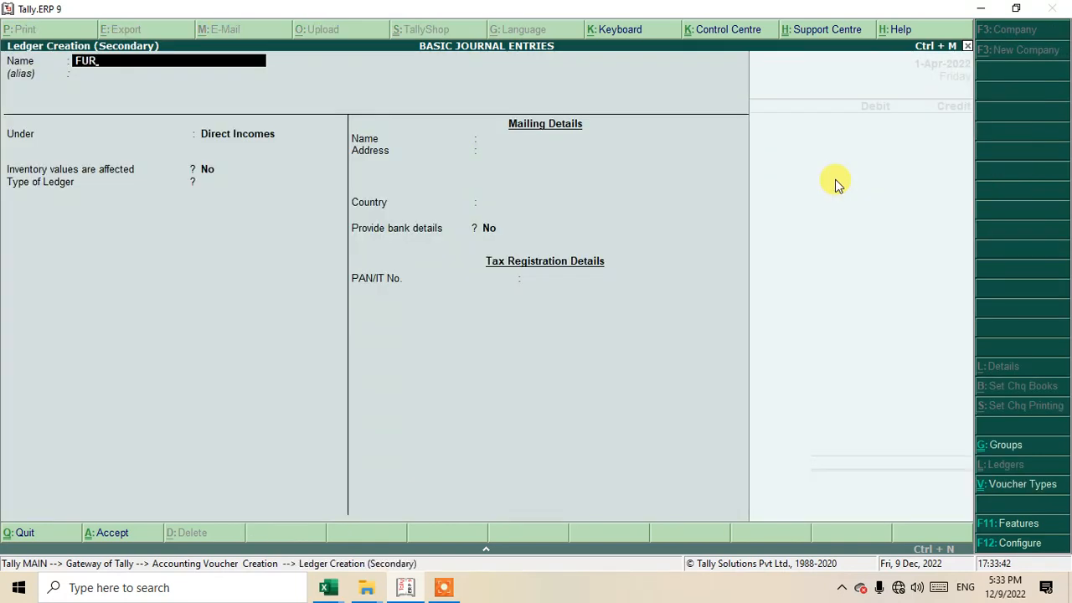
text(NITURE A/C)
key(Return)
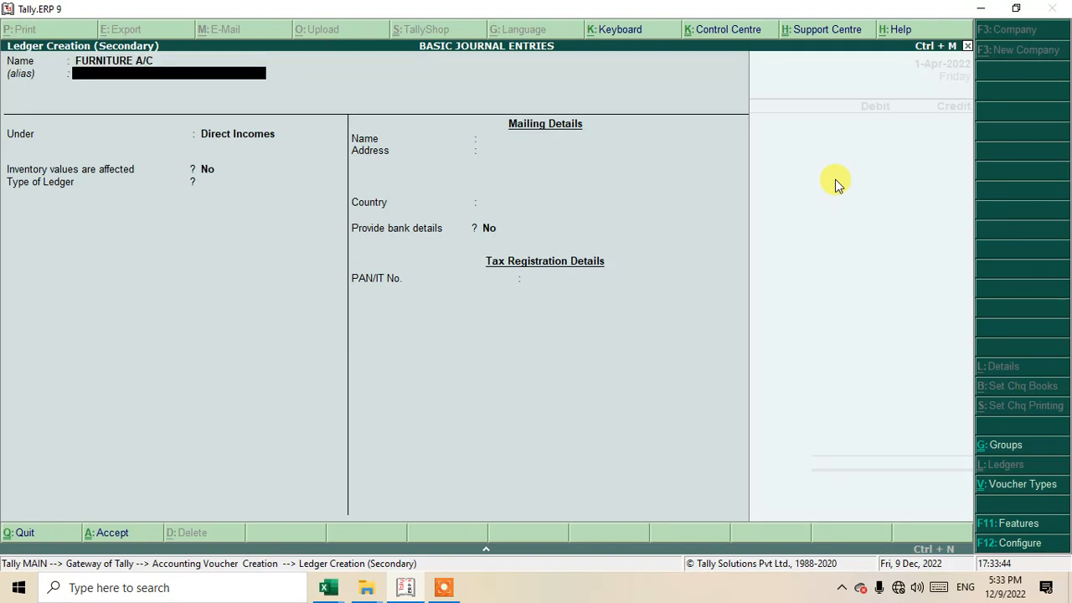
key(Return)
text(FI)
key(Return)
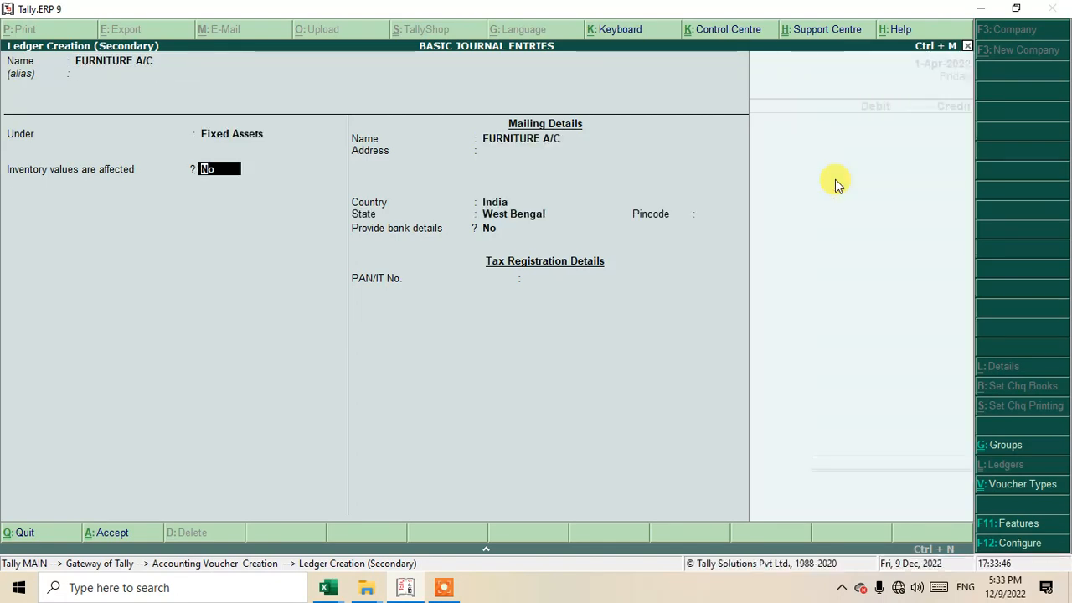
key(ctrl+a)
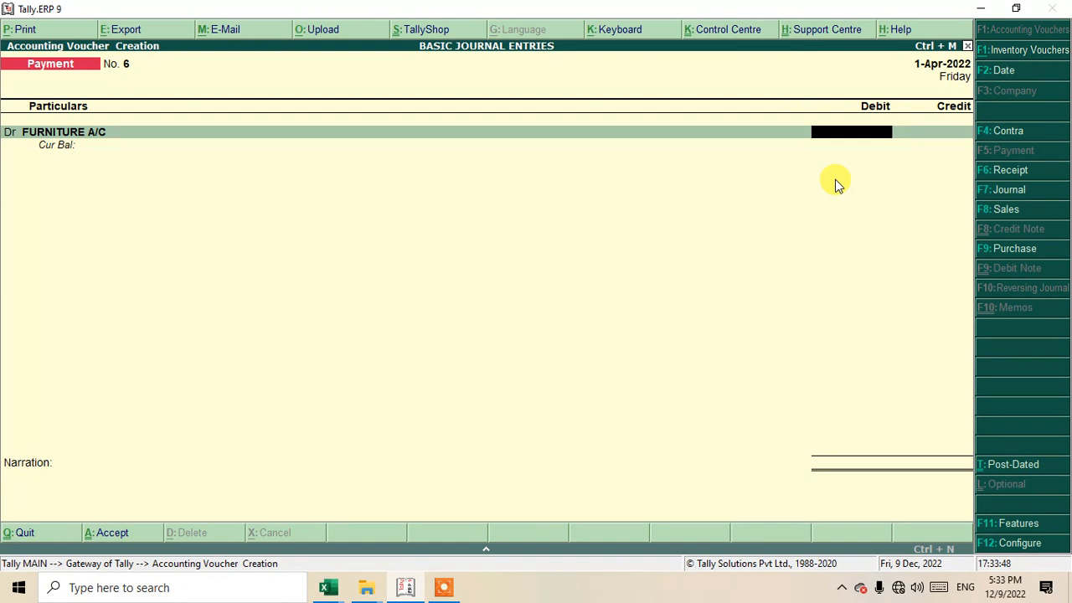
Step: Debit FURNITURE A/C 15,000, credit Cash with the same amount, and save the payment voucher without a narration
text(15000)
key(Return)
key(Return)
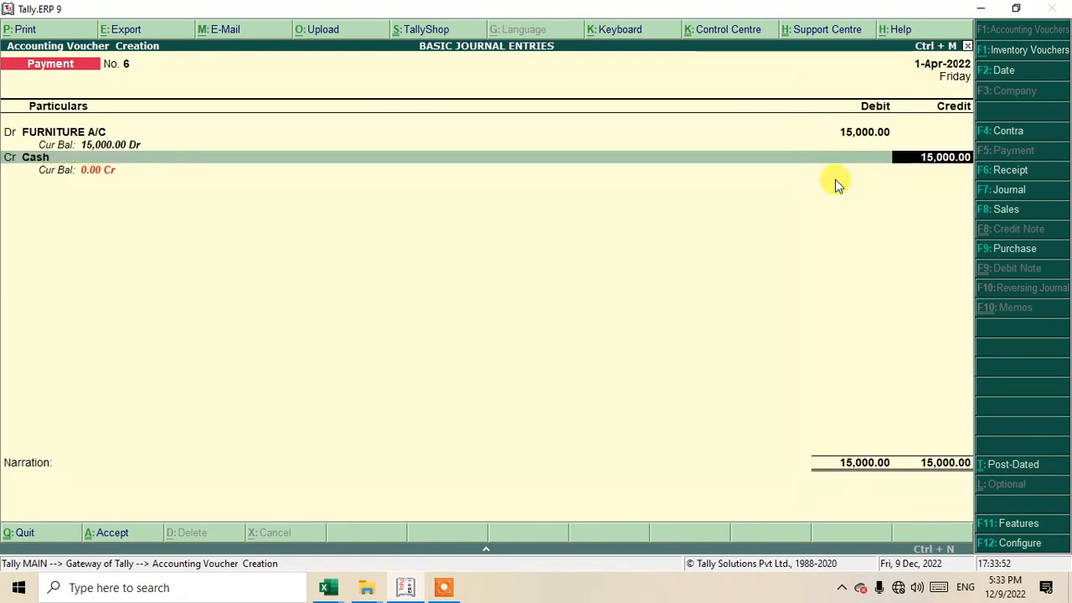
key(Return)
key(Return)
key(Return)
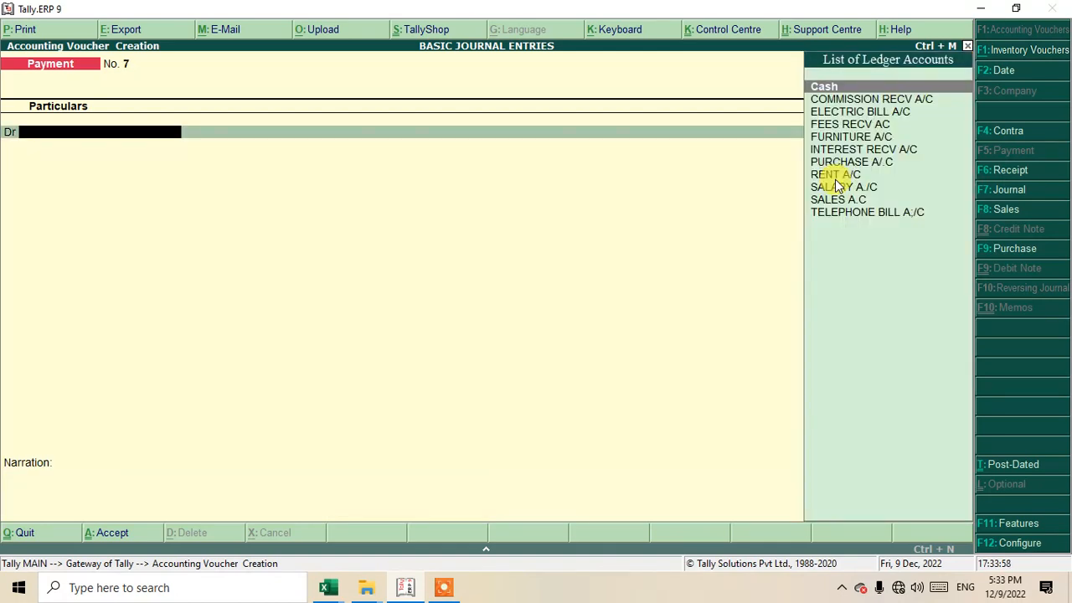
Step: Start a Purchase voucher in debit/credit voucher mode and leave the supplier invoice number and date blank
click(991, 249)
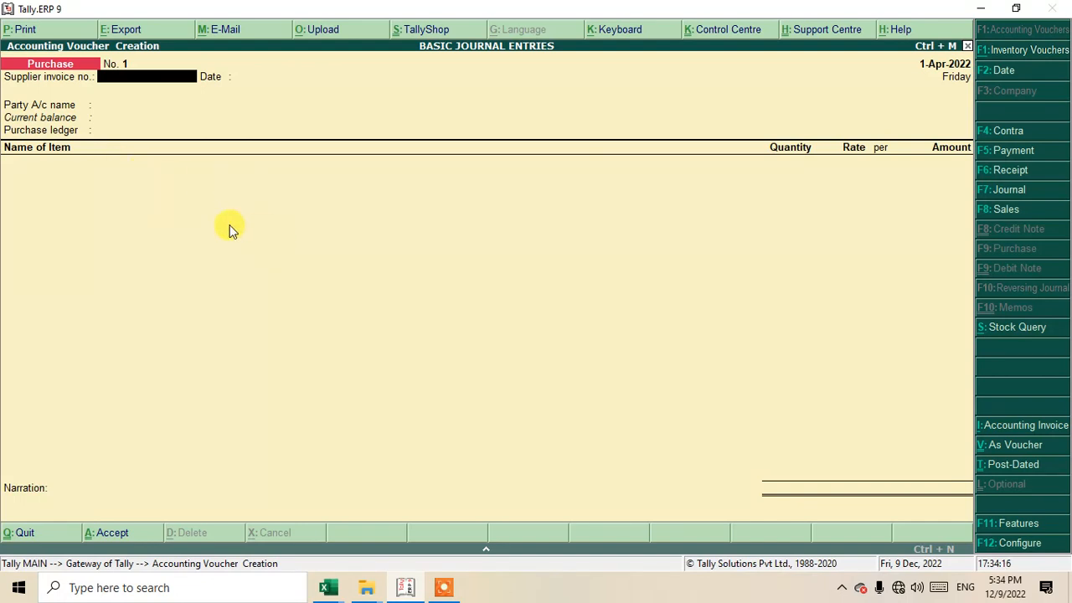
click(1014, 446)
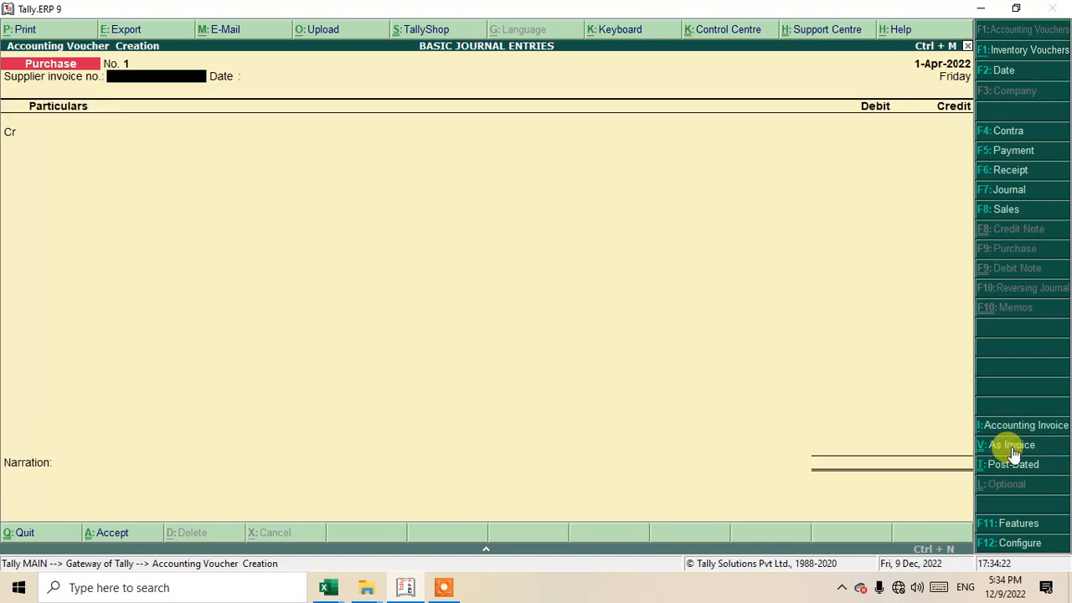
key(Return)
key(Return)
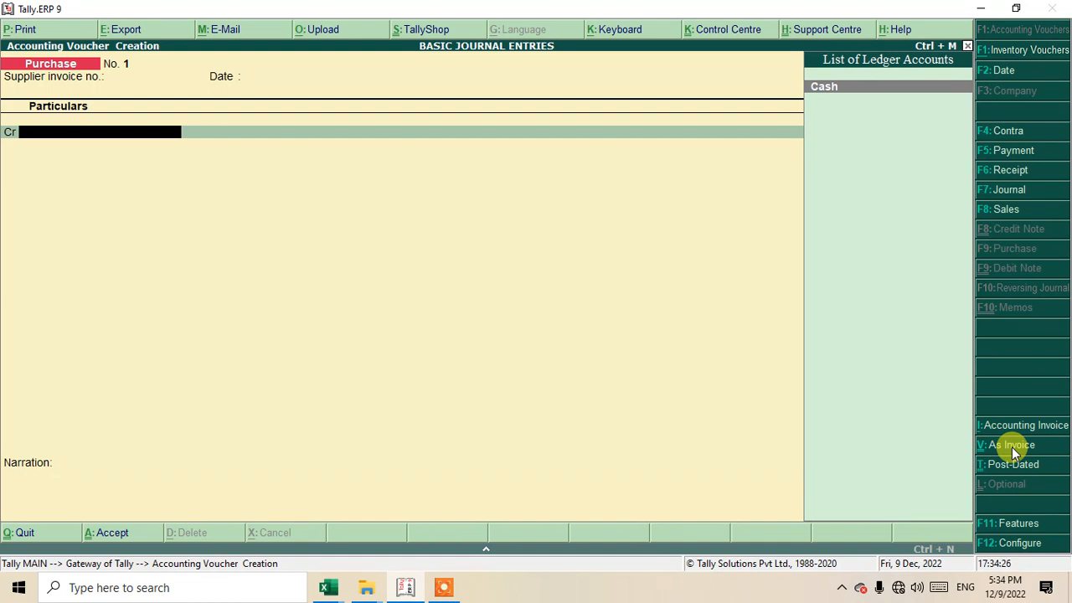
Step: Create a ledger in the supplier's name under Sundry Creditors from the purchase voucher's credit line and save it
key(alt+c)
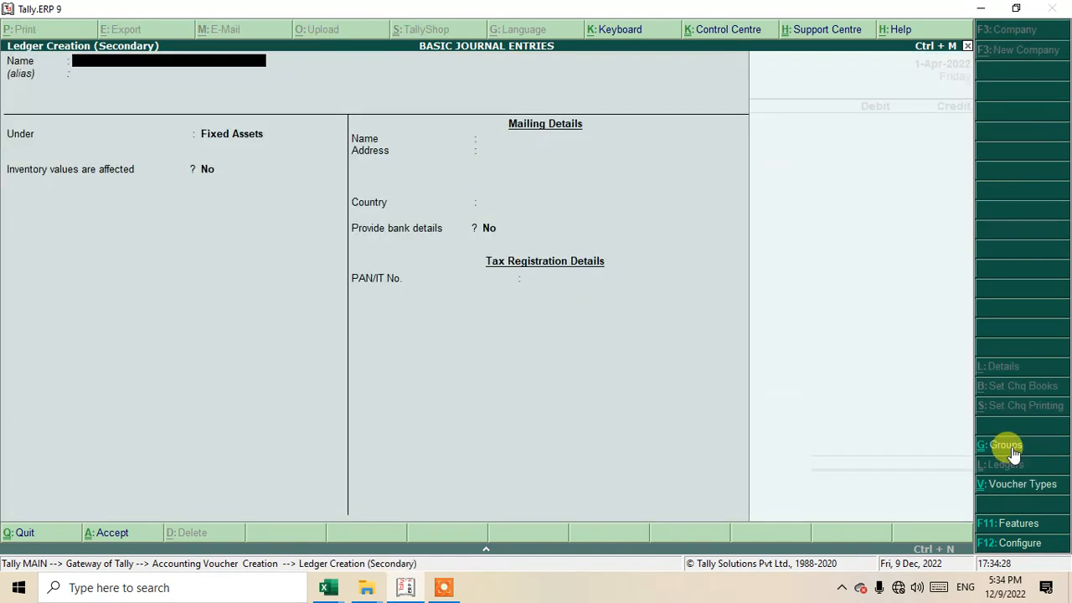
text(NAYAB A/C)
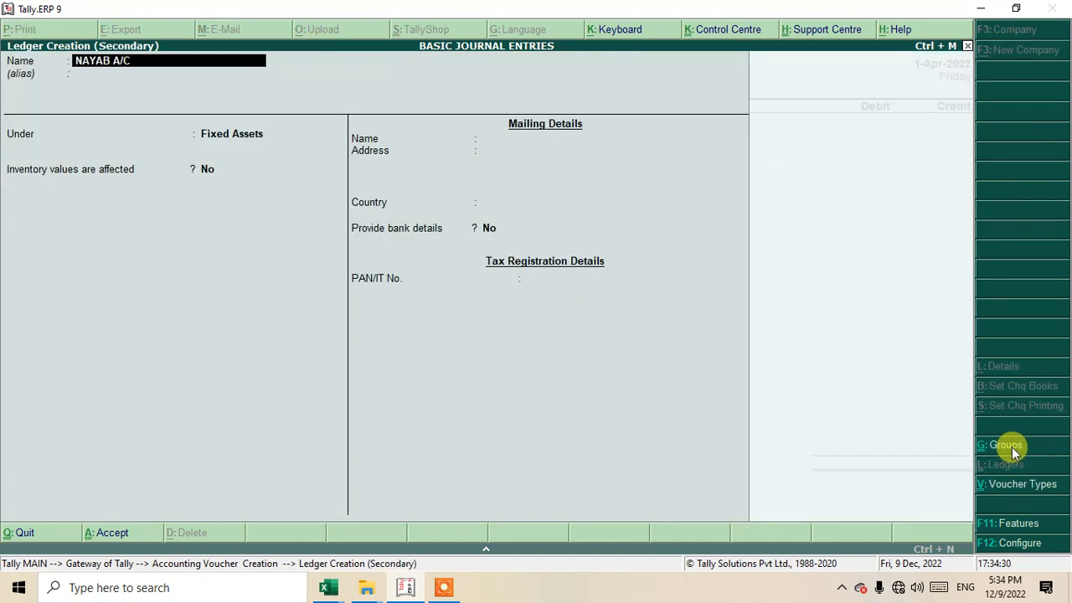
key(Return)
text(SUN)
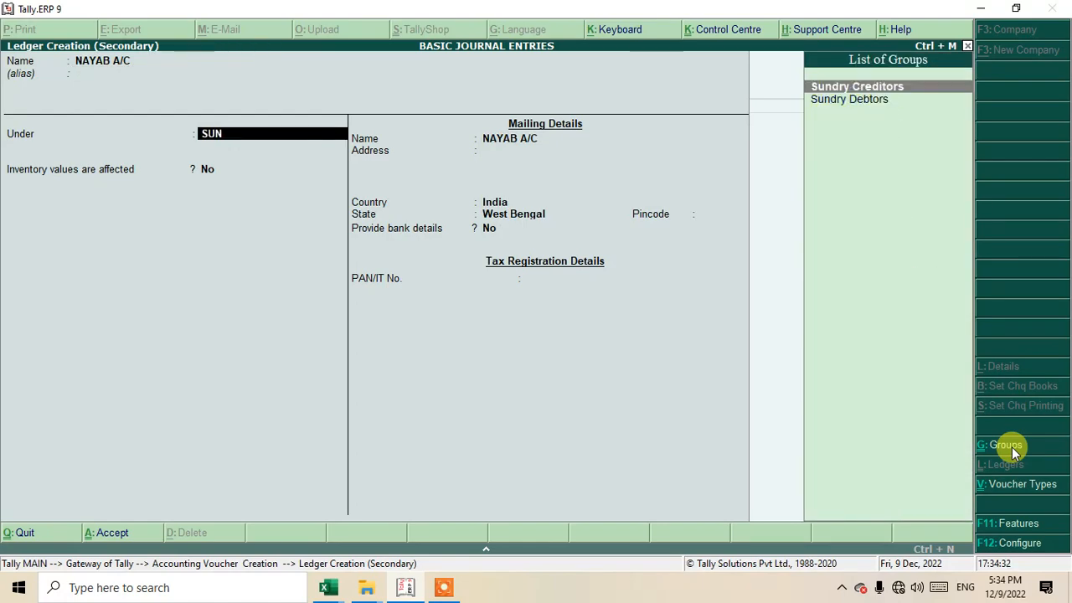
key(Return)
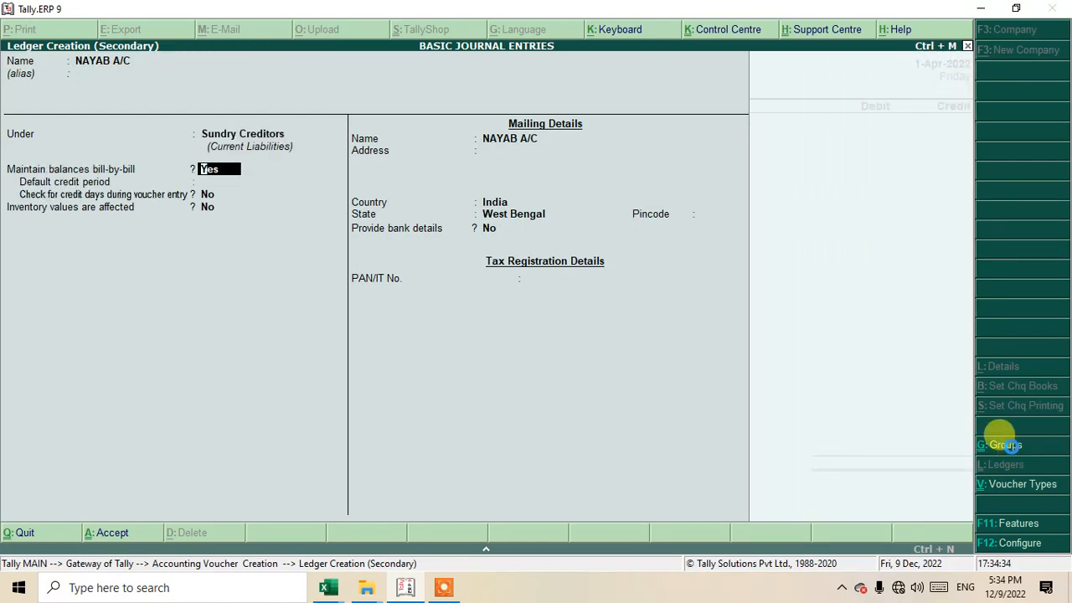
key(ctrl+a)
key(ctrl+a)
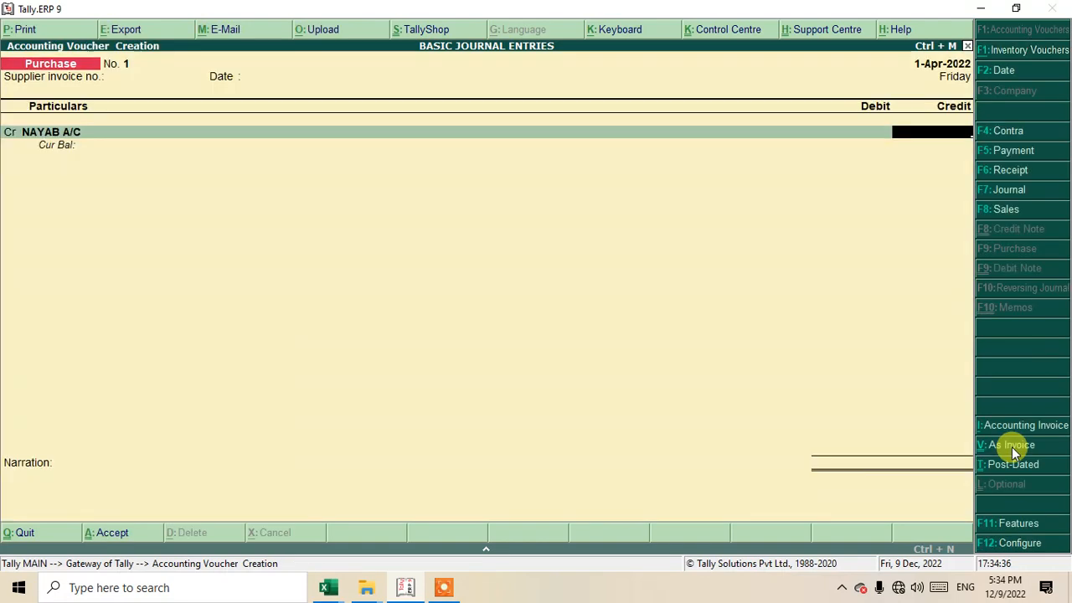
Step: Credit the supplier's ledger 20,000 and allocate the full amount to a new bill reference PB/001
text(20000)
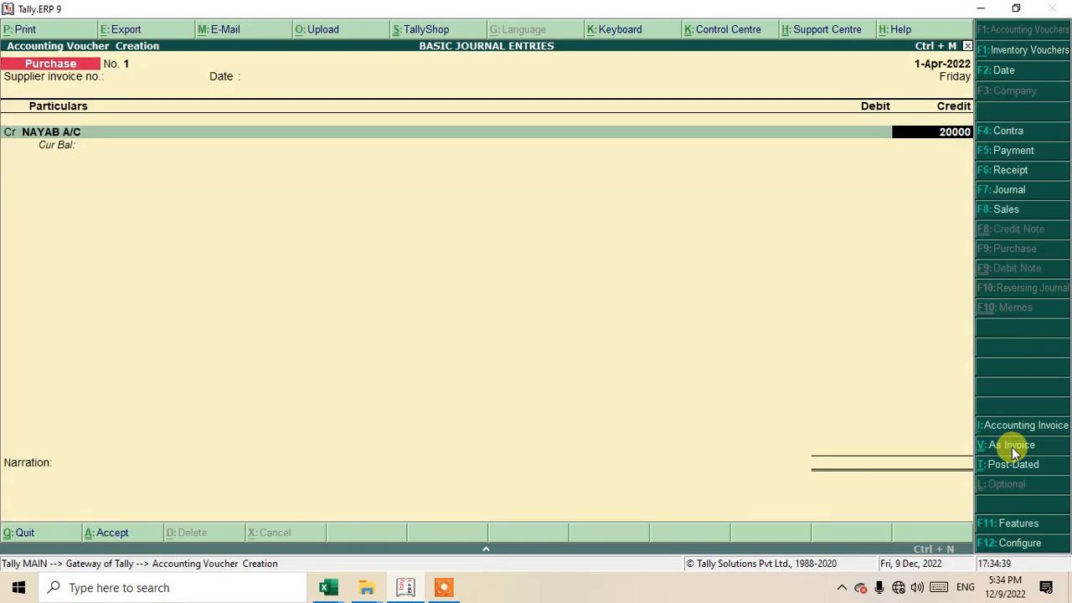
key(Return)
key(Return)
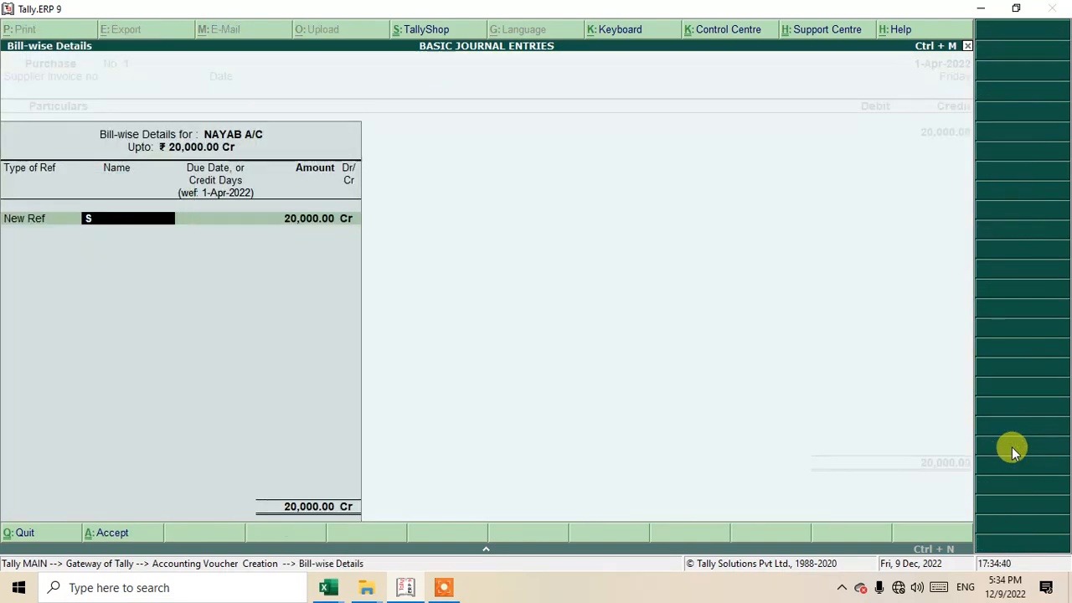
key(BackSpace)
text(PB/001)
key(Return)
key(Return)
key(Return)
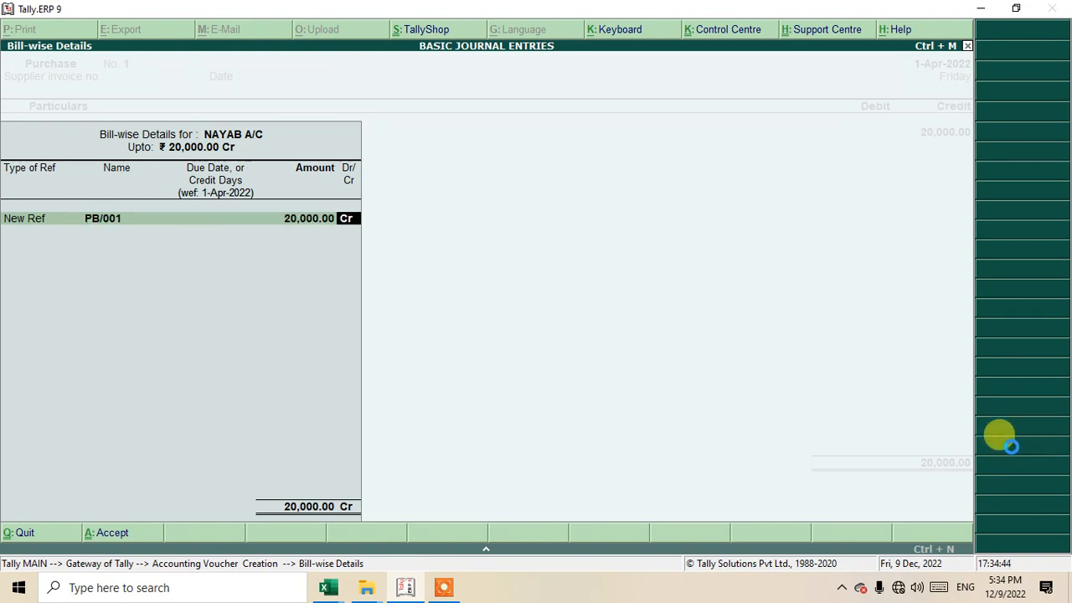
key(Return)
Step: Debit PURCHASE A/.C 20,000 without allocating stock items, and save the purchase voucher without a narration
key(Return)
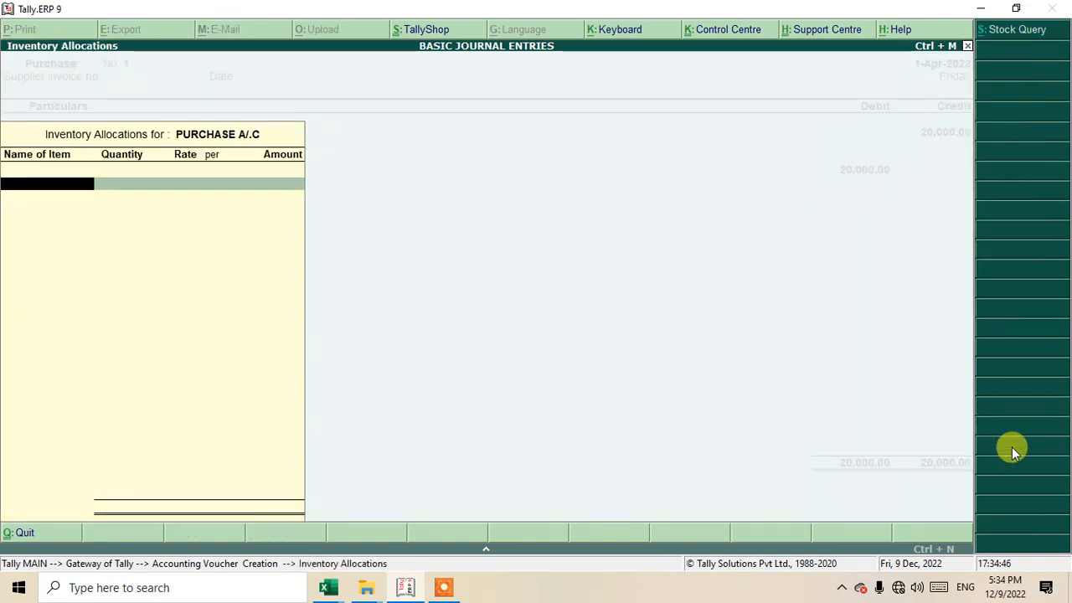
key(Return)
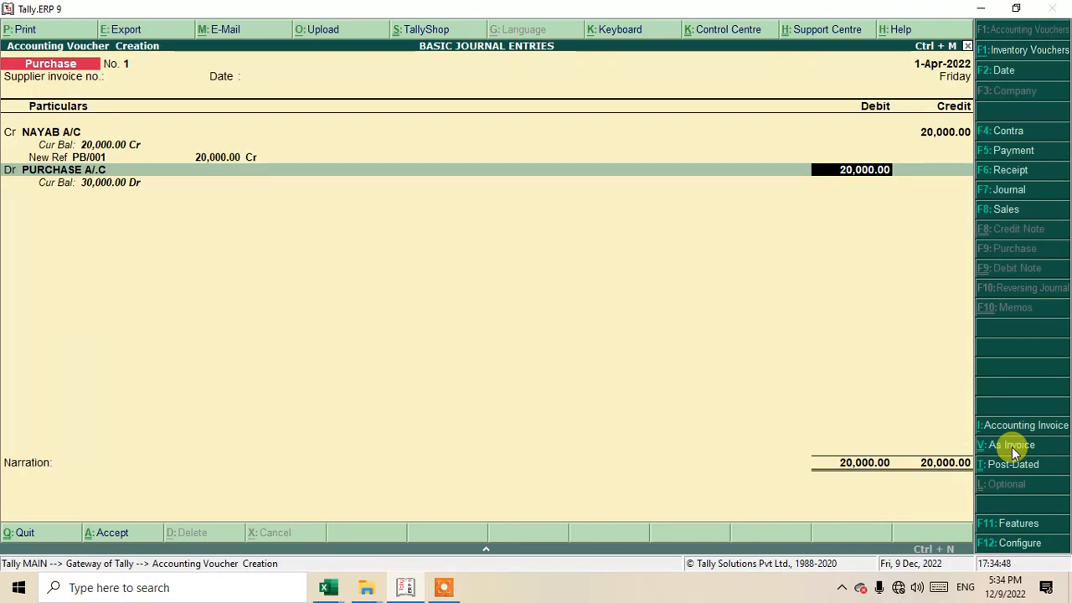
key(Return)
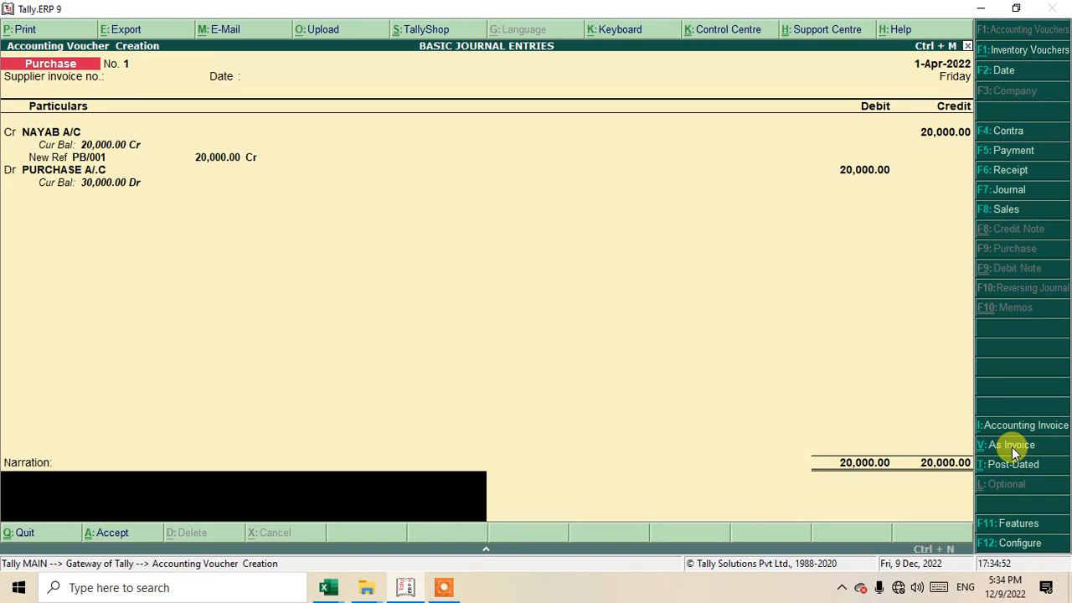
key(Return)
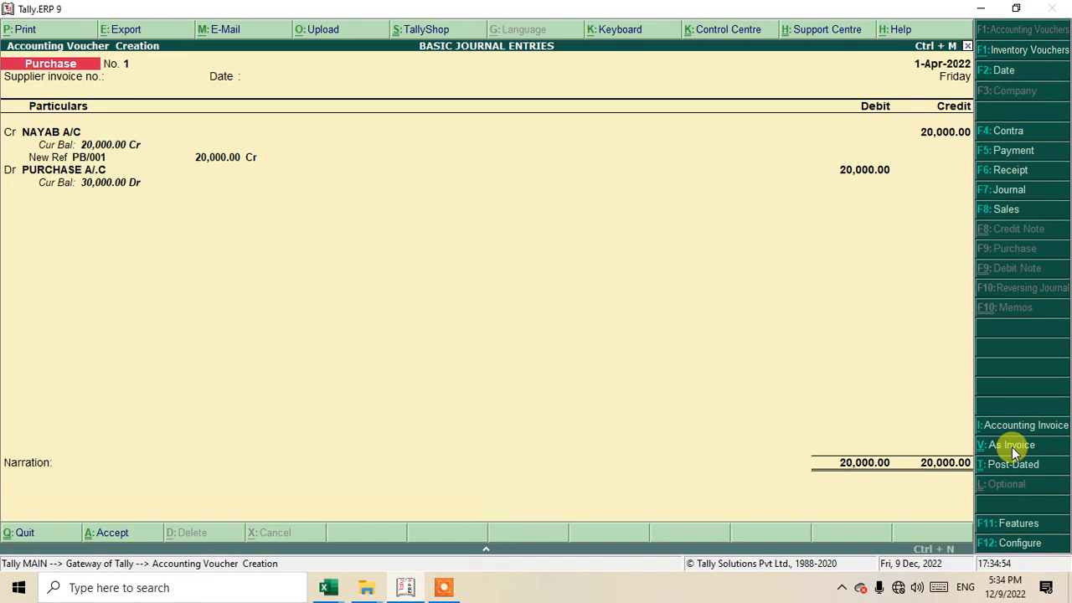
key(Return)
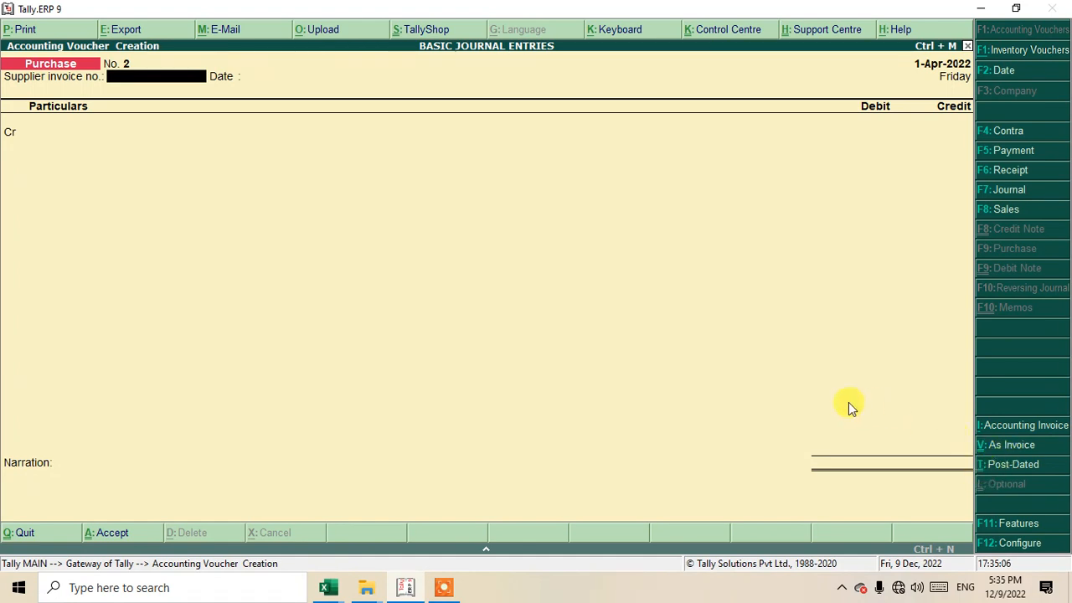
Step: Start a Journal voucher and create a ledger named COMPUTER A/C under Fixed Assets from its debit line
click(1009, 190)
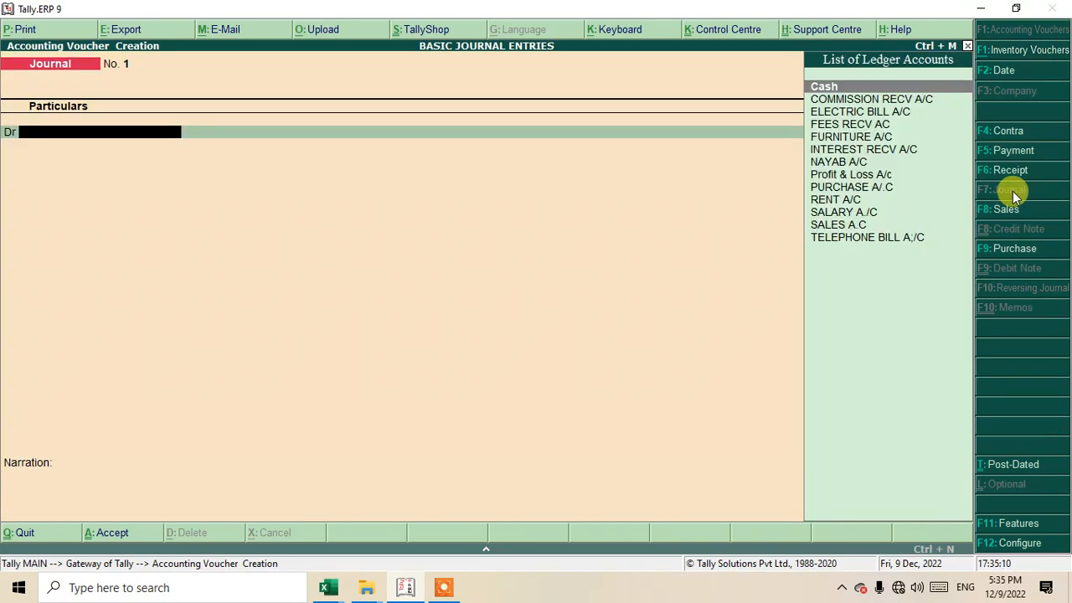
text(CO)
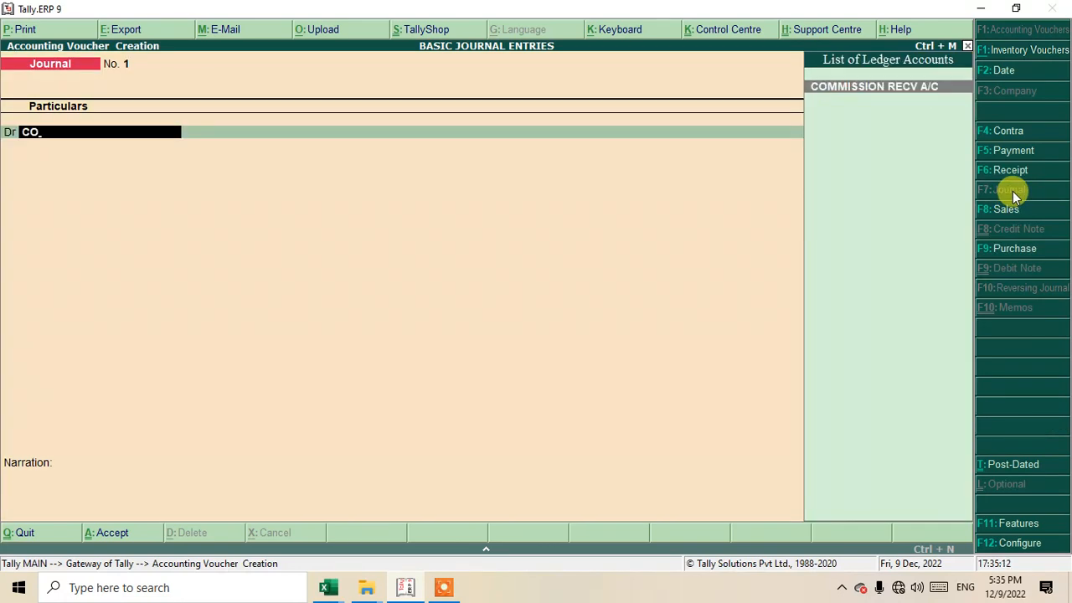
key(alt+c)
text(COMPUER A/C)
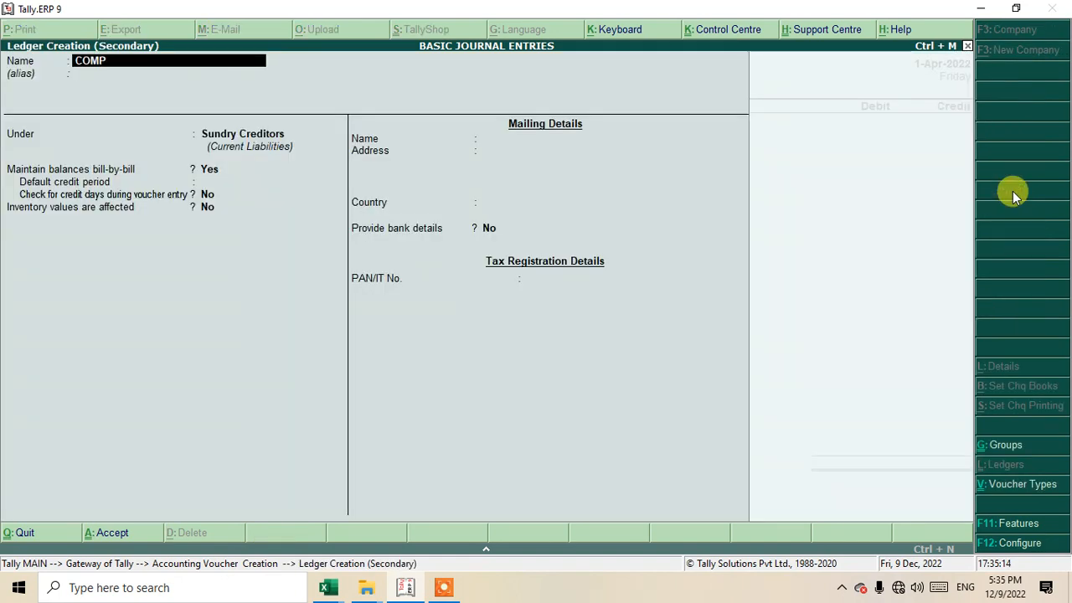
key(BackSpace)
key(BackSpace)
key(BackSpace)
key(BackSpace)
key(BackSpace)
key(BackSpace)
text(TER A/C)
key(Return)
key(Return)
text(f)
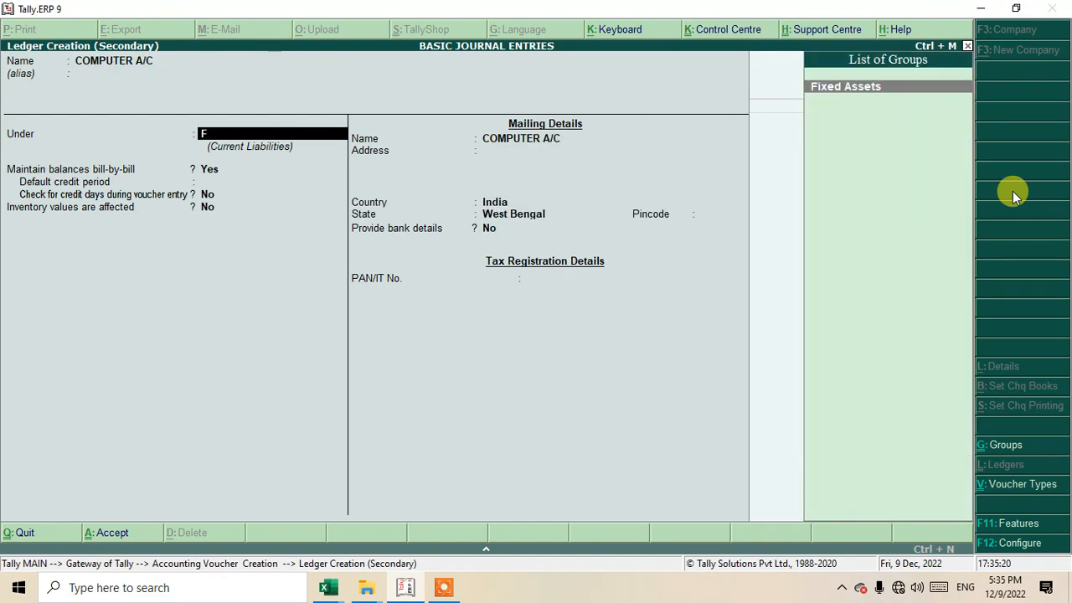
text(ix)
key(Return)
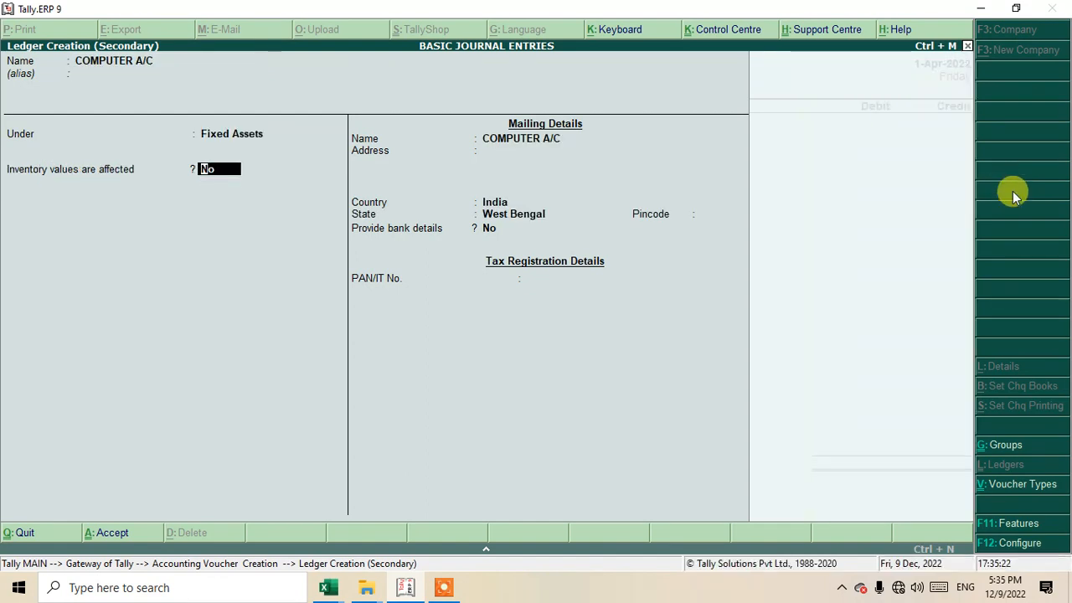
key(ctrl+a)
Step: Debit COMPUTER A/C 25,000 in the journal voucher and move on to the credit entry
text(25)
key(Return)
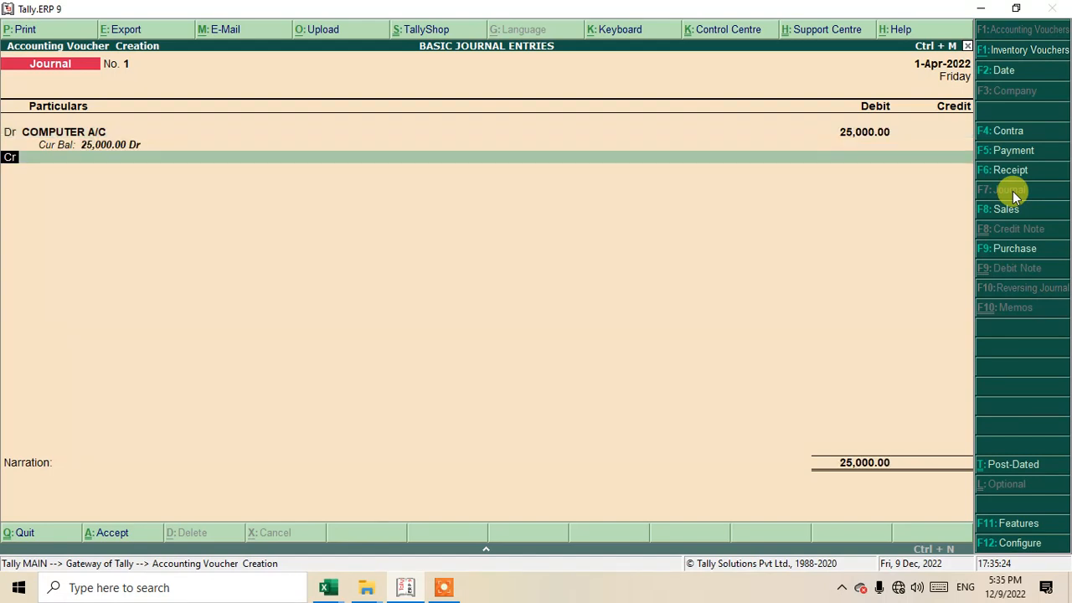
key(Return)
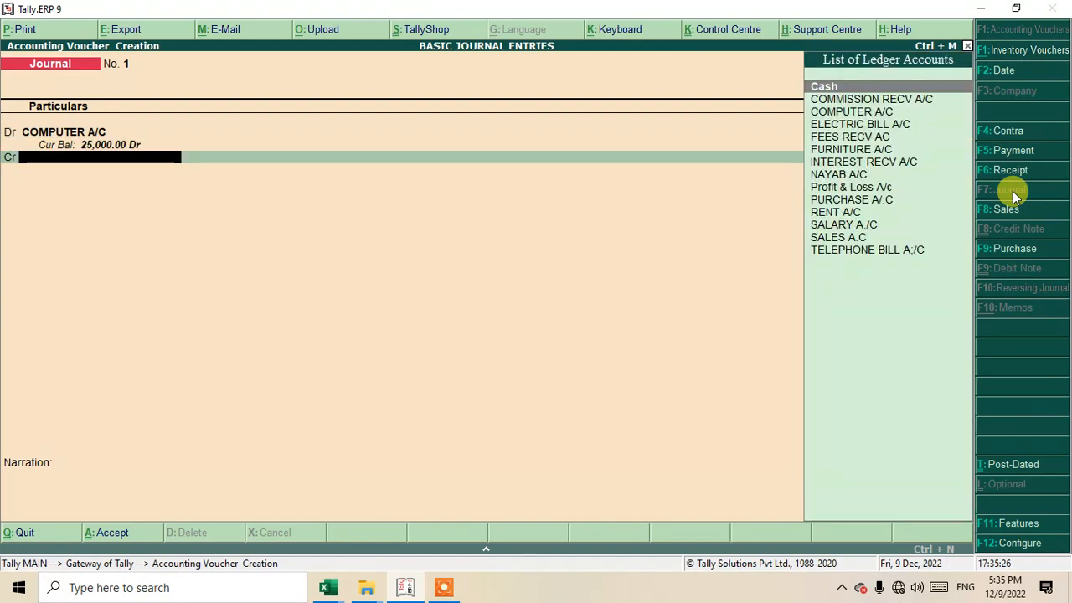
Step: Create a ledger named HARDSOFT POINT A/C under Sundry Creditors from the journal voucher's credit line and save it
text(HA)
key(alt+c)
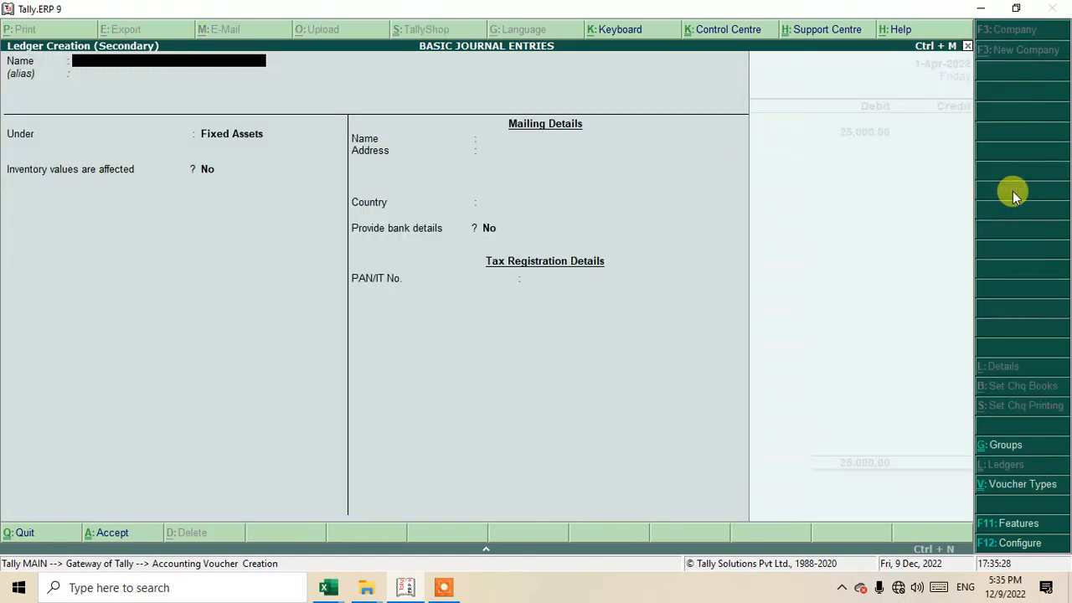
text(RDWA)
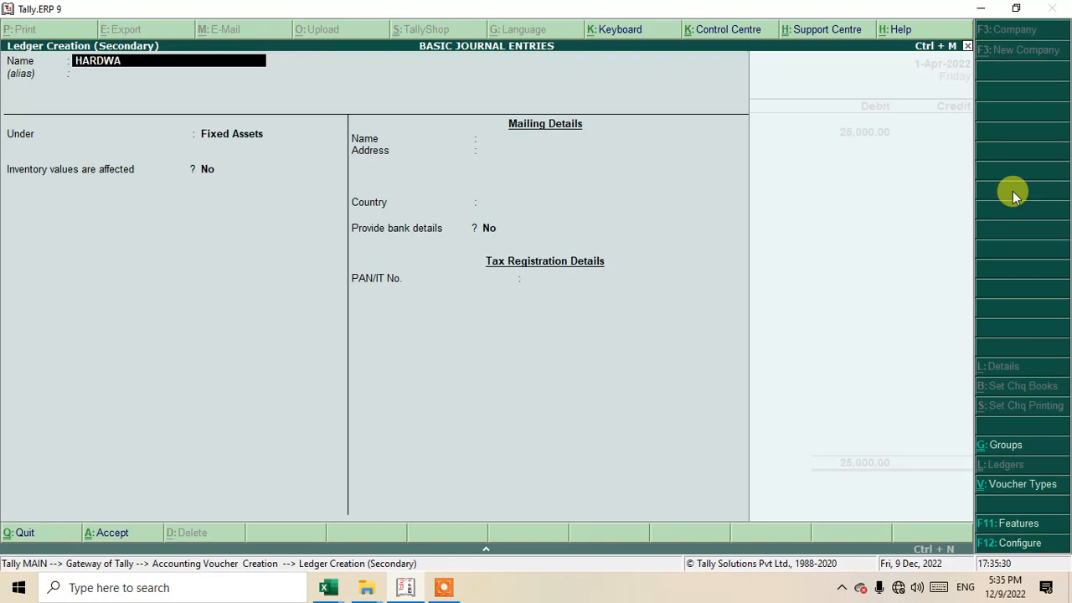
key(BackSpace)
key(BackSpace)
text(SOFT POINT A/C)
key(Return)
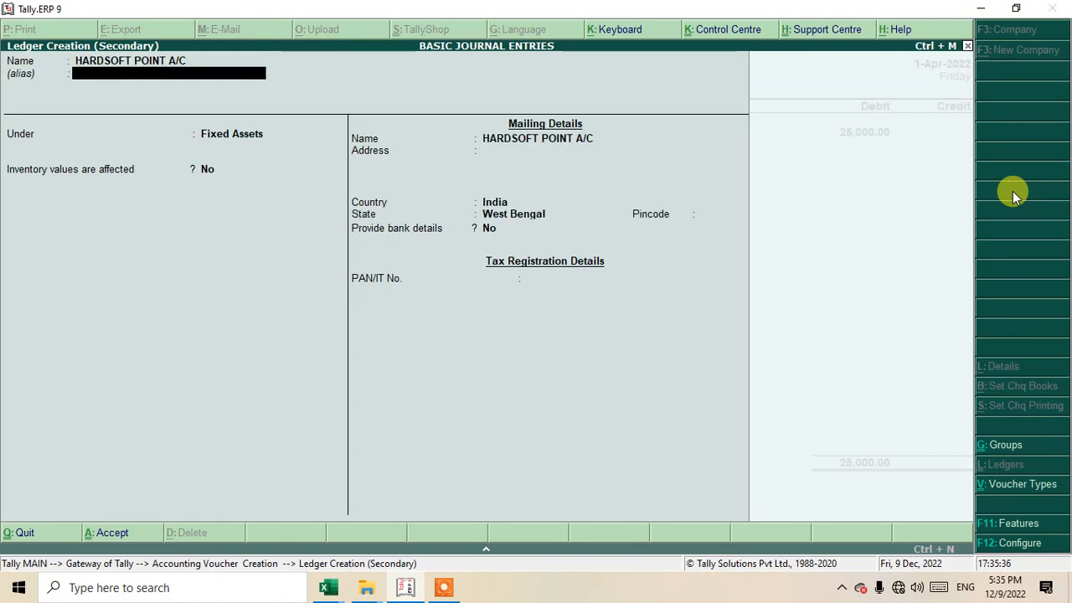
key(Return)
text(SUN)
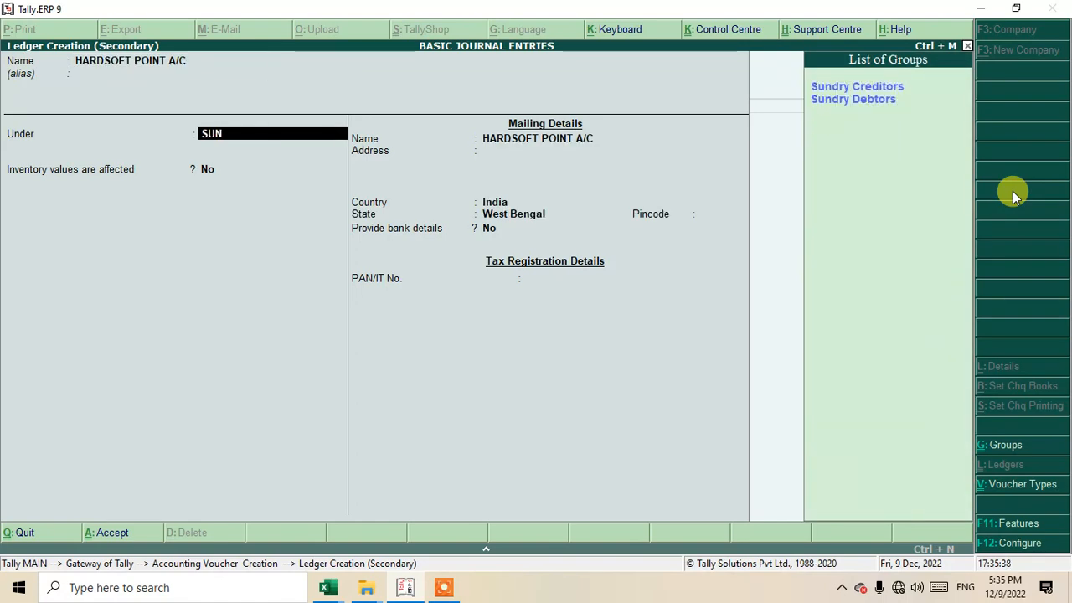
key(Return)
key(ctrl+a)
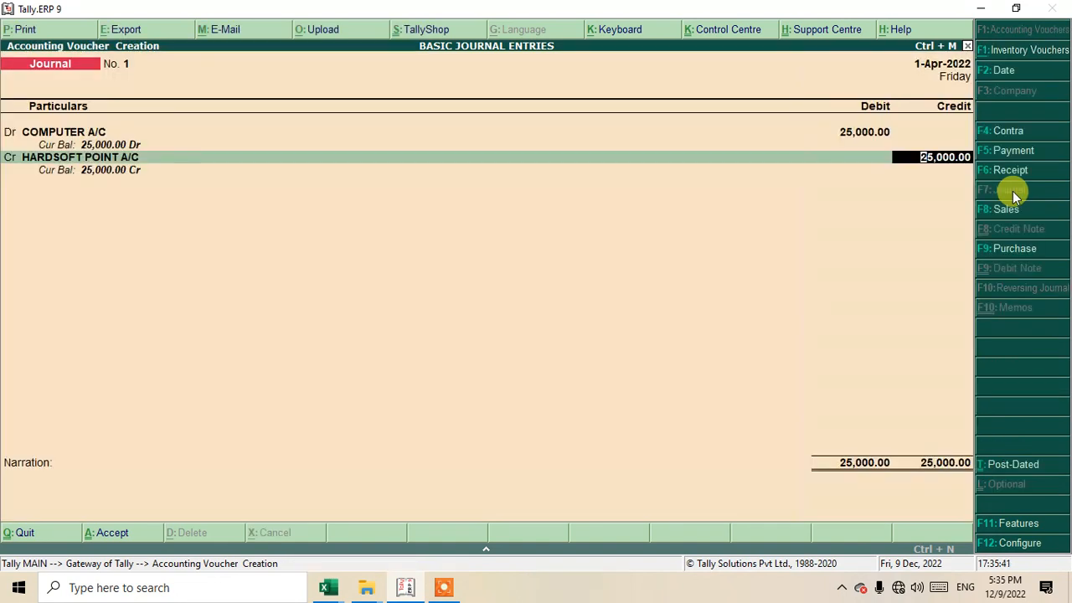
Step: Credit HARDSOFT POINT A/C 25,000 against a new bill reference SB/002, and save the journal voucher without a narration
key(Return)
key(Up)
key(Return)
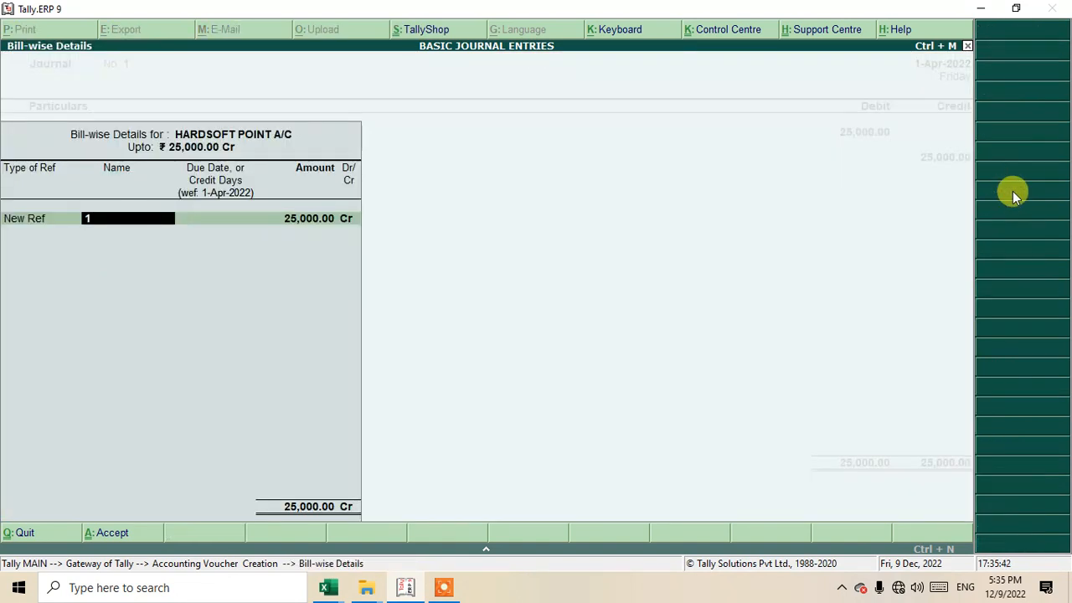
text(SB/002)
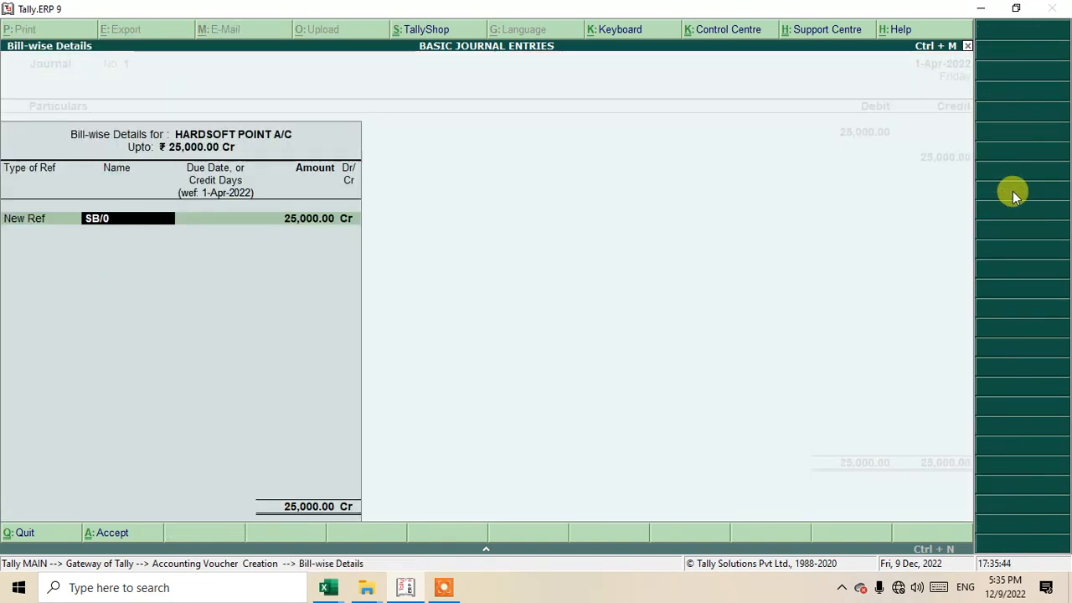
key(Return)
key(Return)
key(Return)
key(Return)
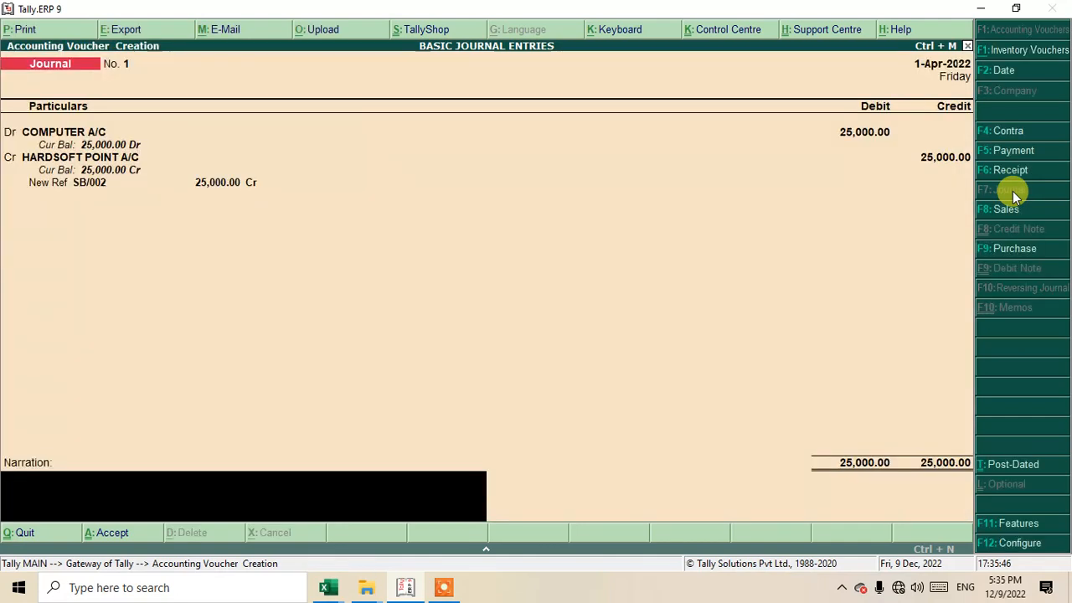
key(Return)
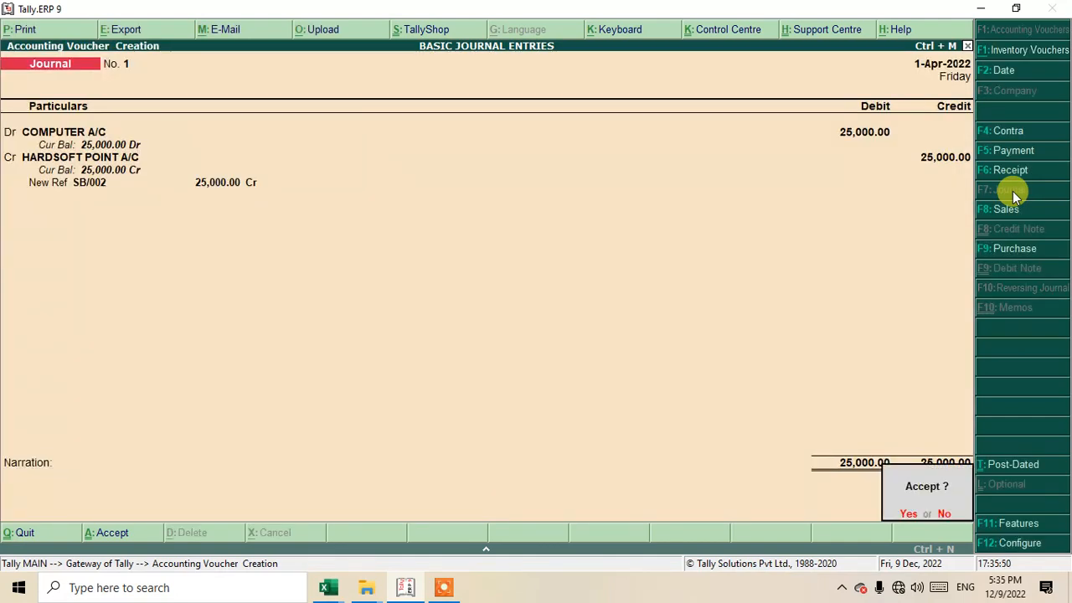
key(Return)
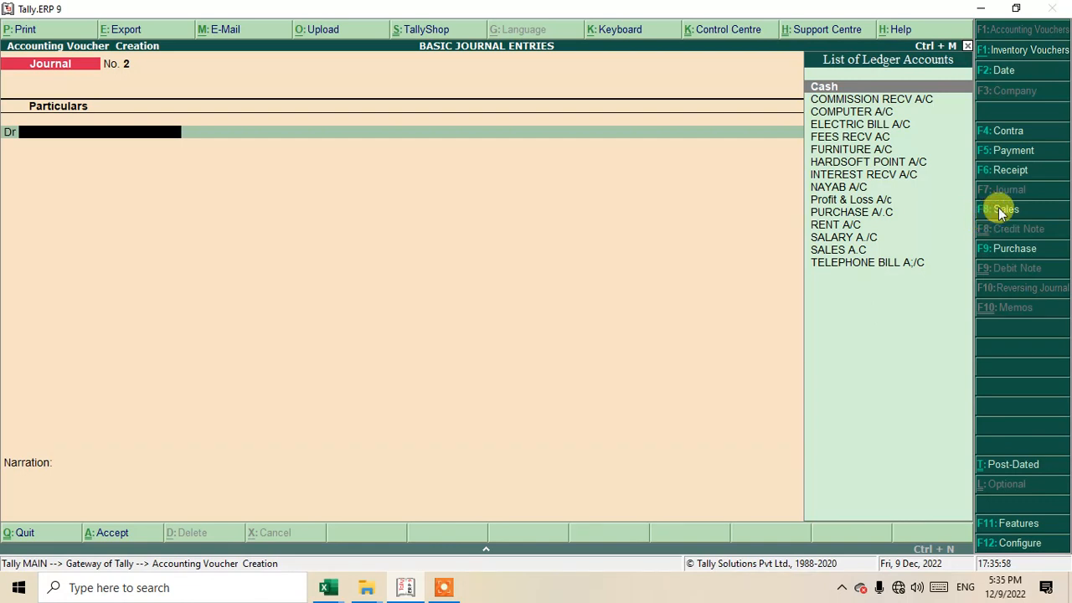
Step: Start a Receipt voucher and credit SALES A.C 18,000, leaving the inventory allocations without any item
click(1009, 170)
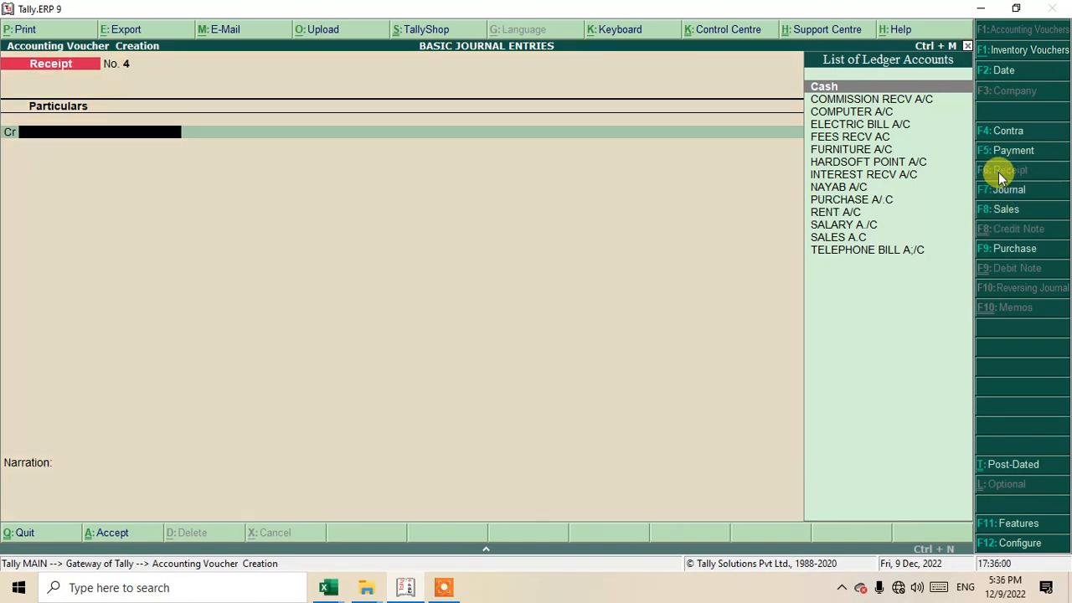
text(SA)
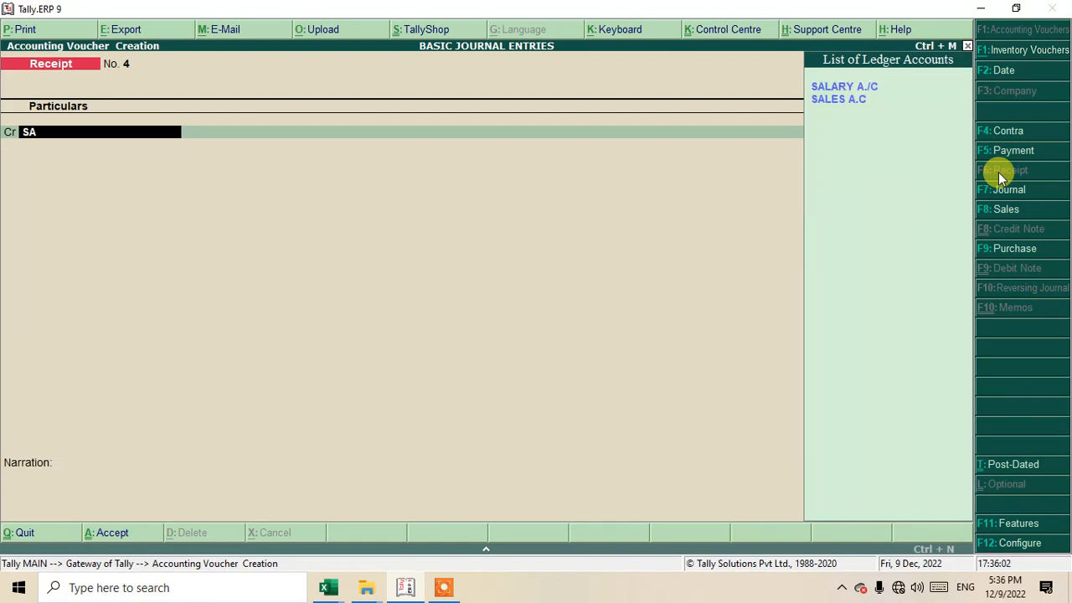
key(Down)
key(Return)
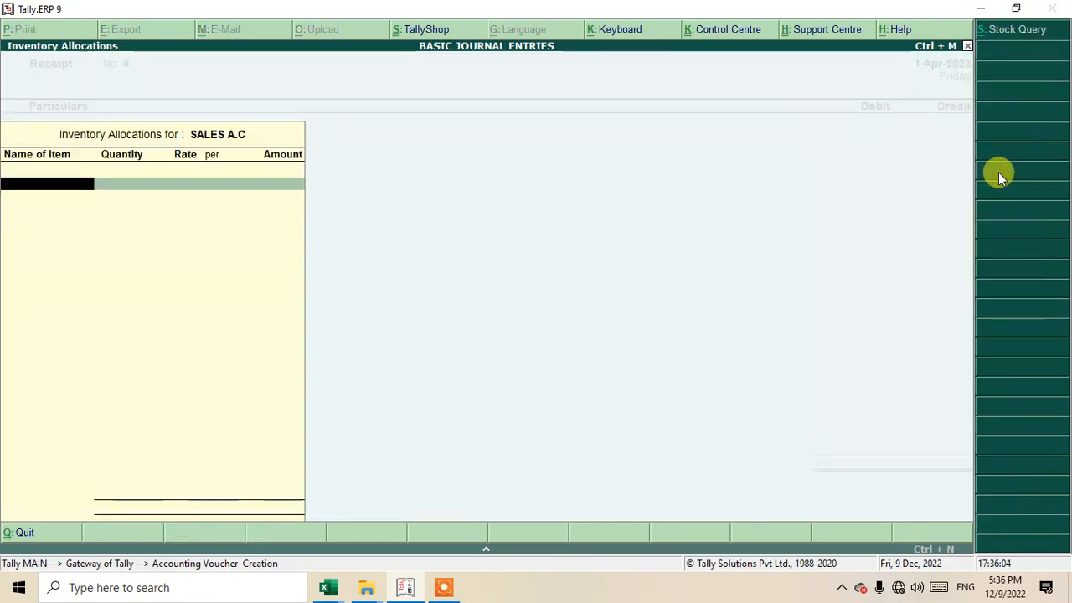
key(Escape)
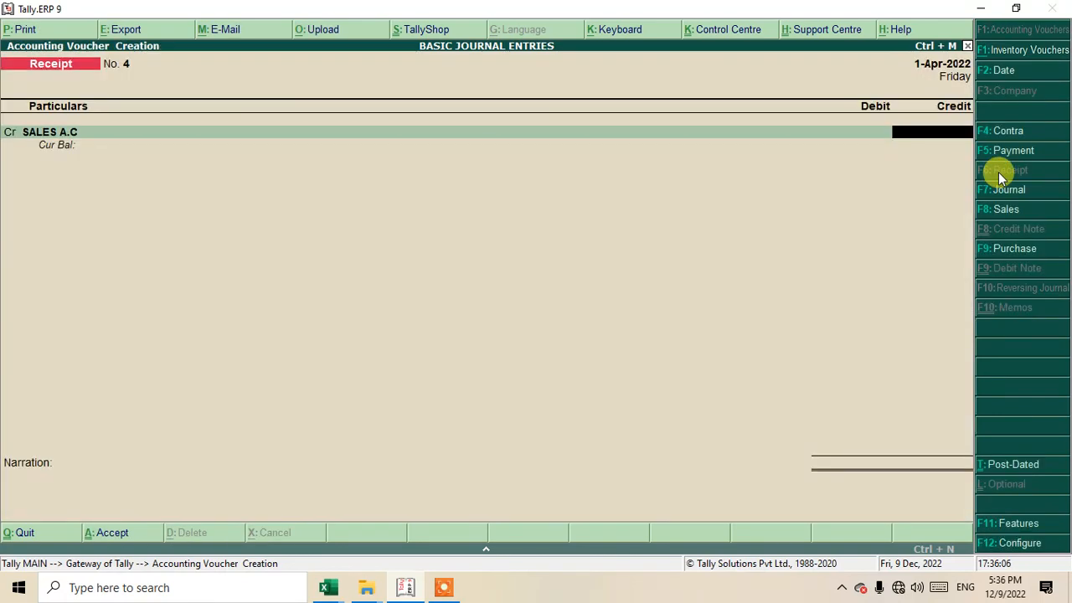
text(18000)
key(Return)
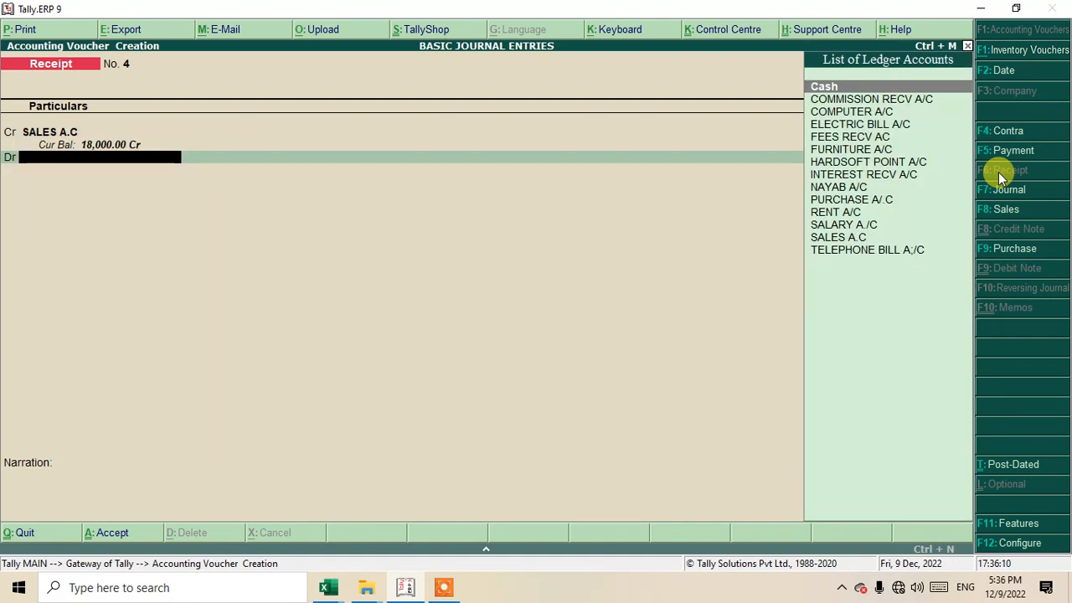
Step: Debit Cash 18,000 in the receipt voucher and save it without a narration
key(Return)
key(Return)
key(Return)
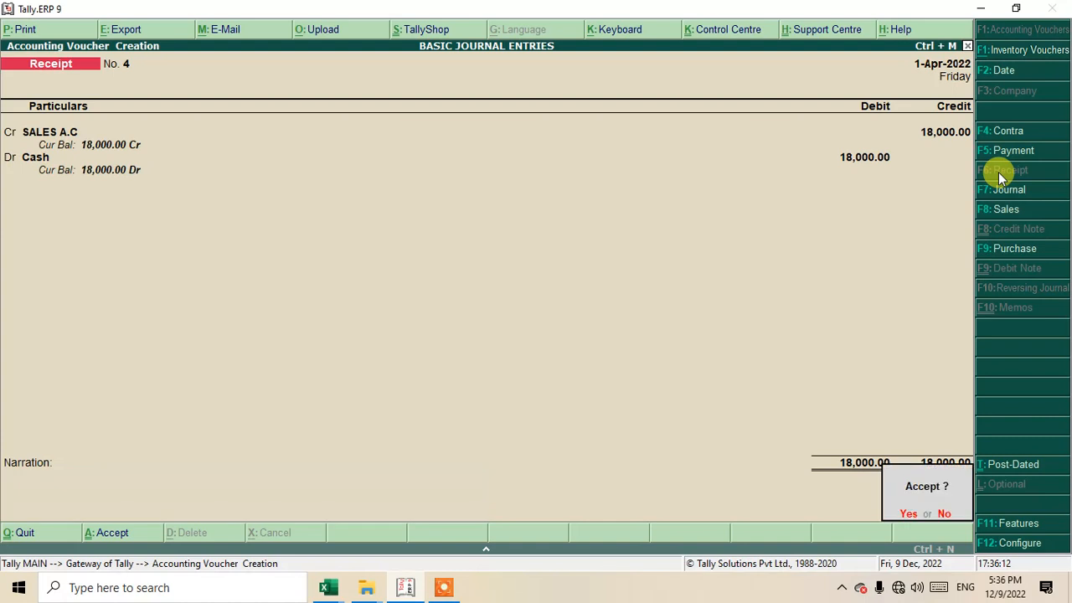
key(Return)
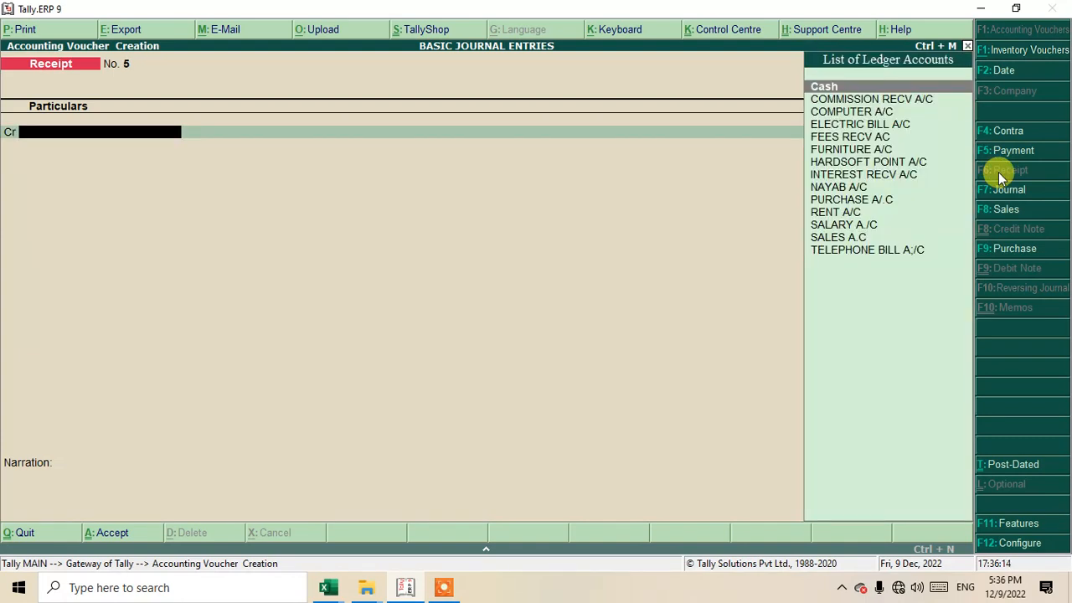
Step: Credit FURNITURE A/C 20,000 on the first line of the new receipt voucher
text(FU)
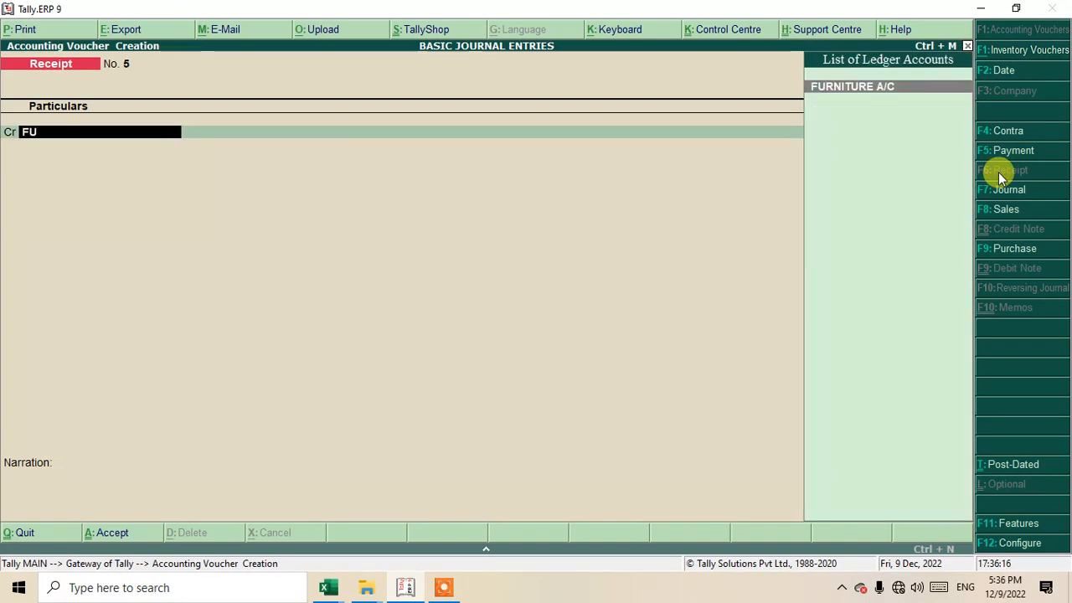
key(Return)
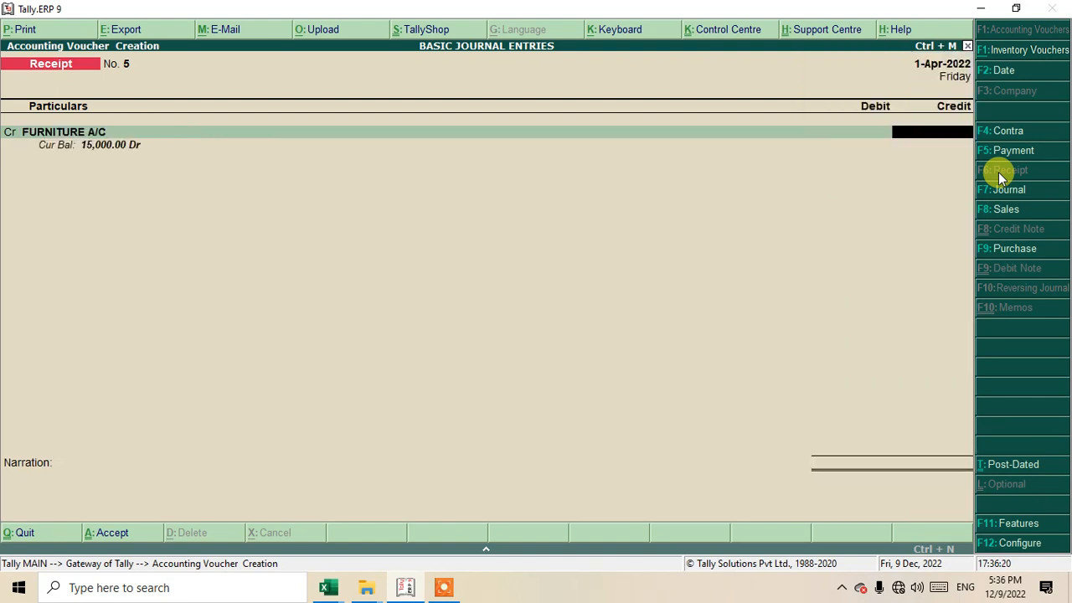
text(20000)
key(Return)
key(F7)
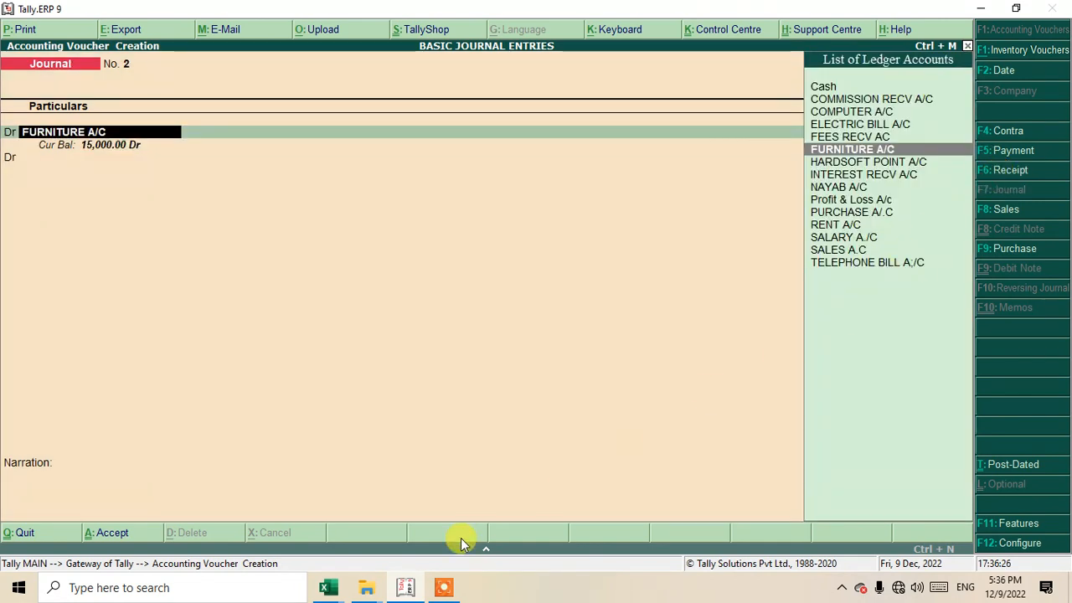
click(444, 588)
click(555, 563)
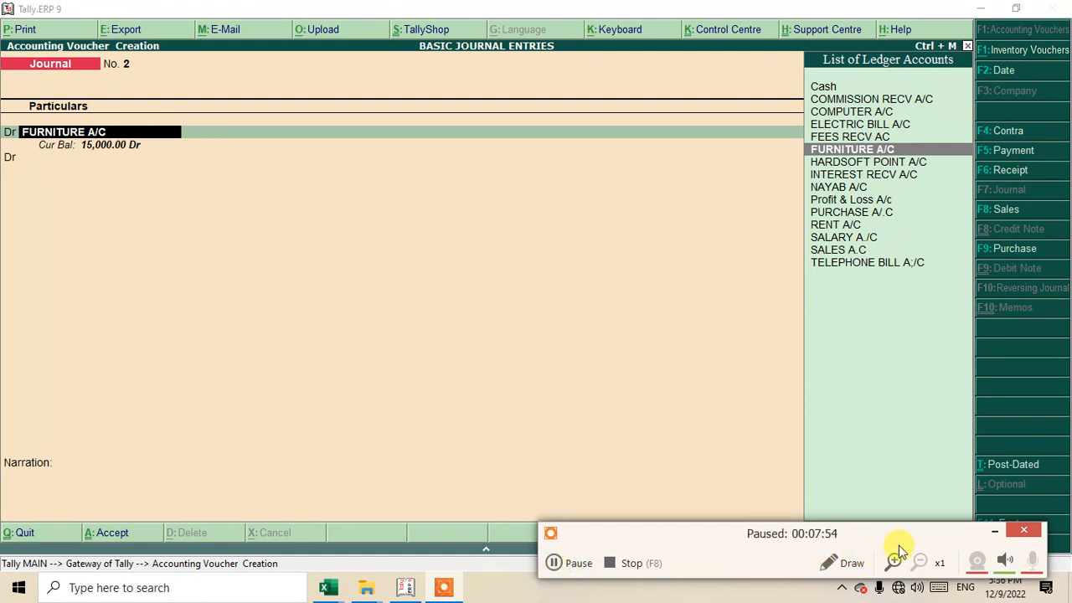
click(991, 532)
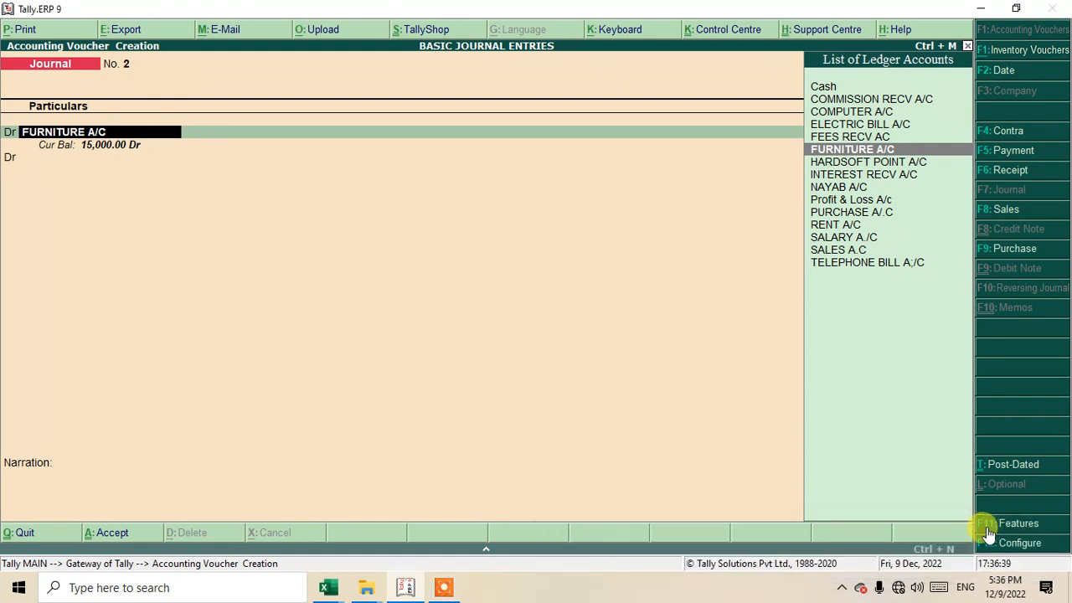
key(Return)
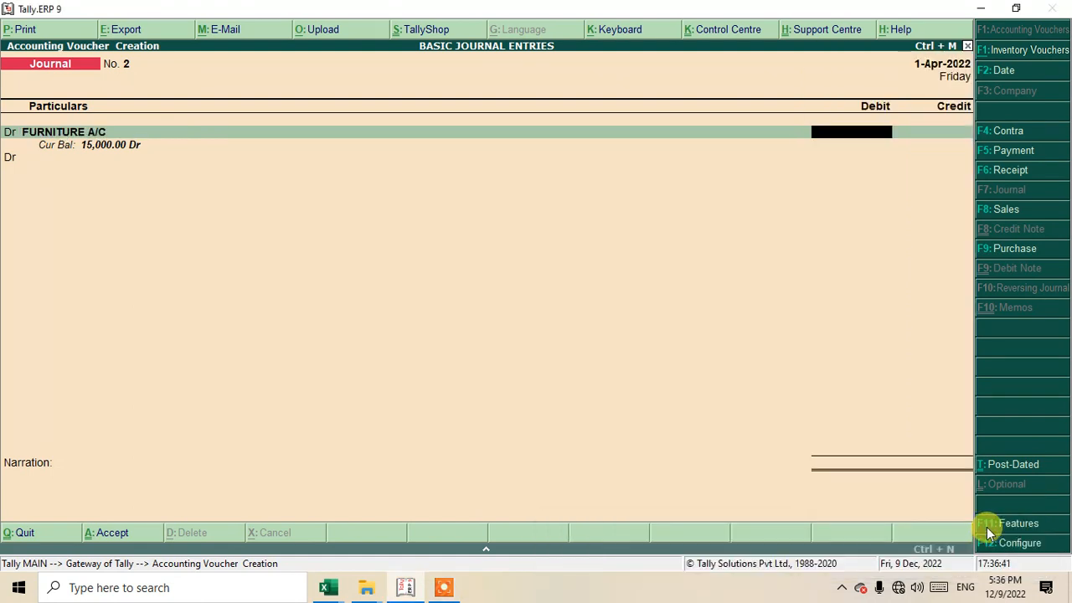
click(1004, 173)
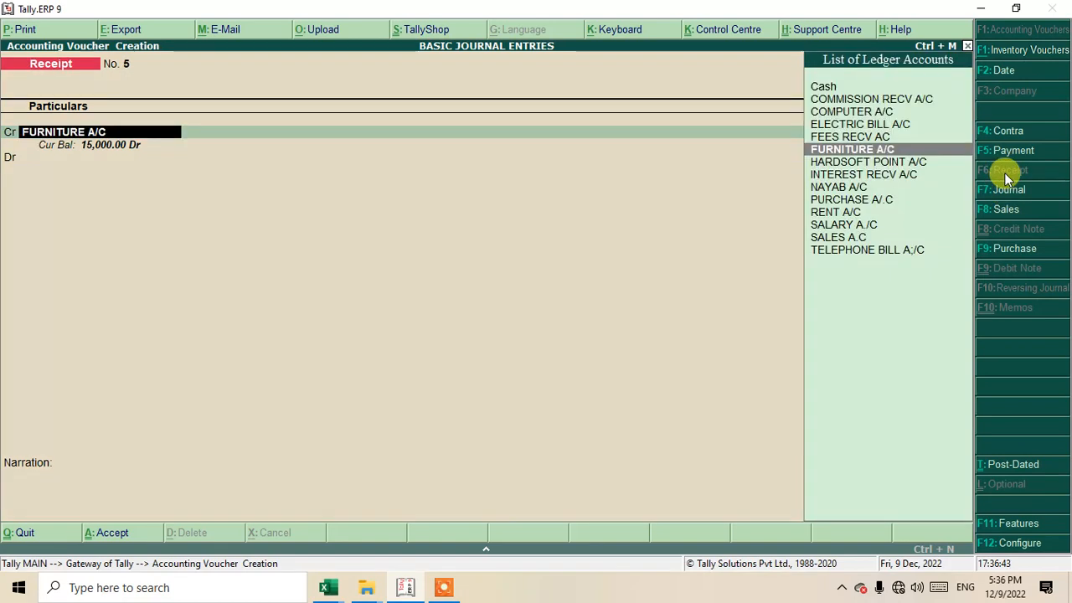
Step: Keep FURNITURE A/C as the receipt's credit ledger and re-enter its amount as 20,000
key(Return)
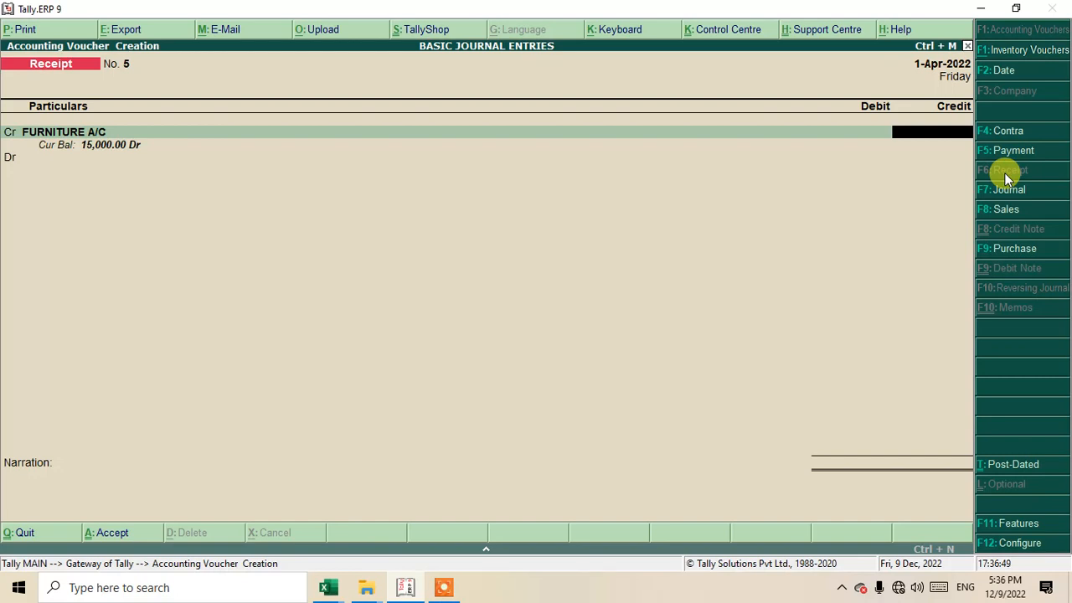
text(20000)
key(Return)
key(Return)
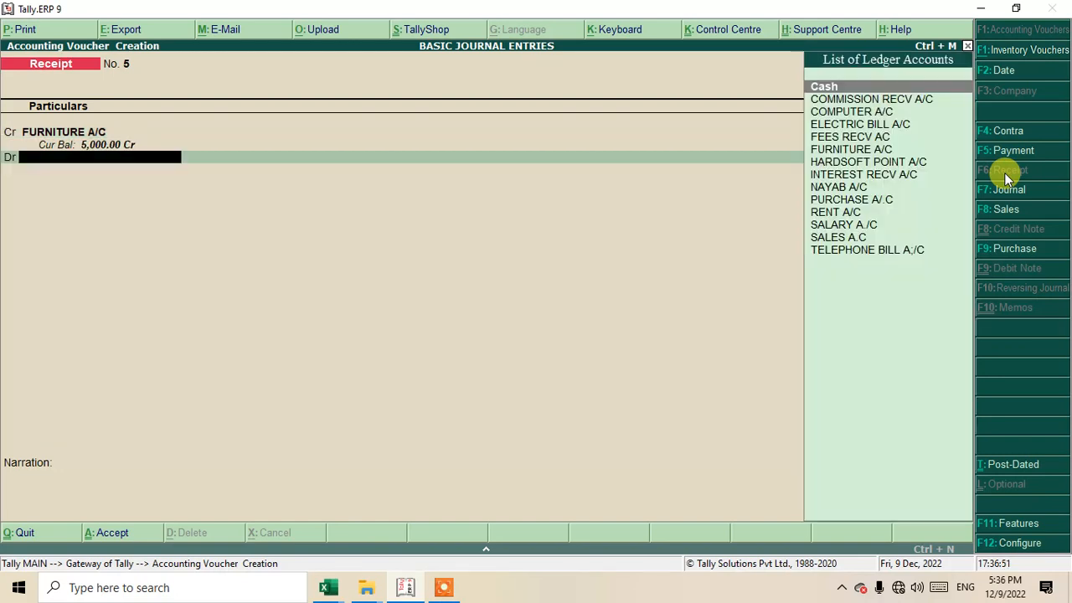
Step: Debit Cash 20,000 against the furniture credit and save the receipt voucher without a narration
text(Ca)
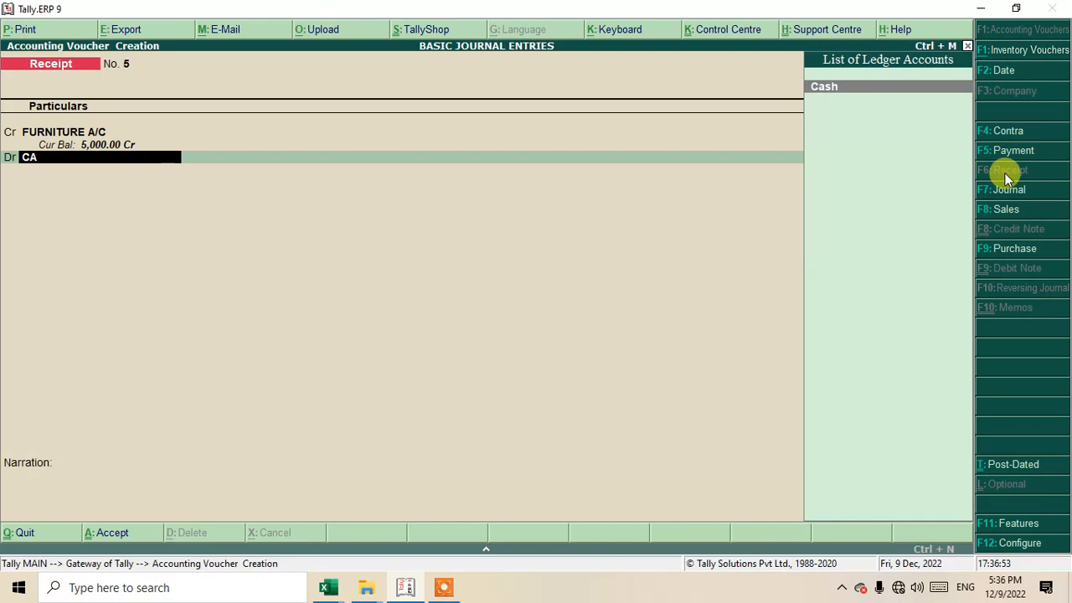
key(Return)
key(Return)
key(Return)
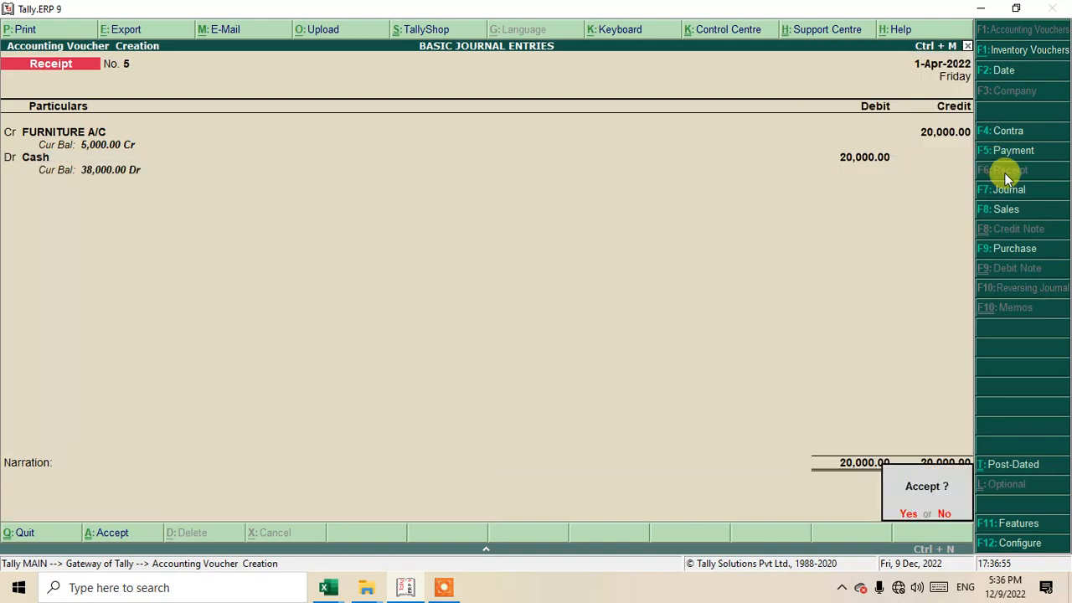
key(Return)
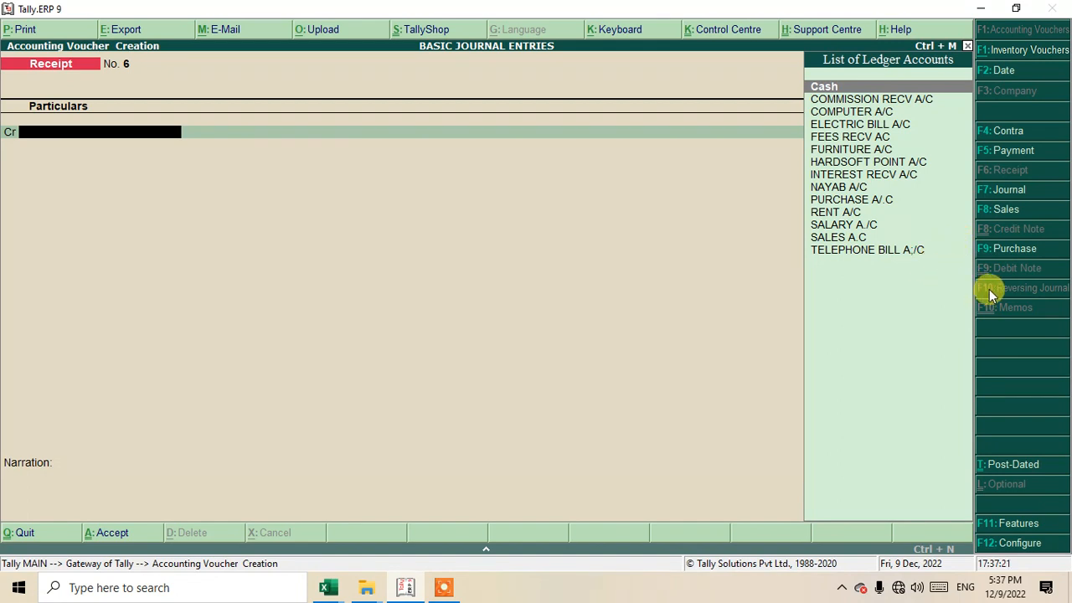
Step: Start a Sales voucher in As Voucher mode and leave its reference number blank
click(1002, 209)
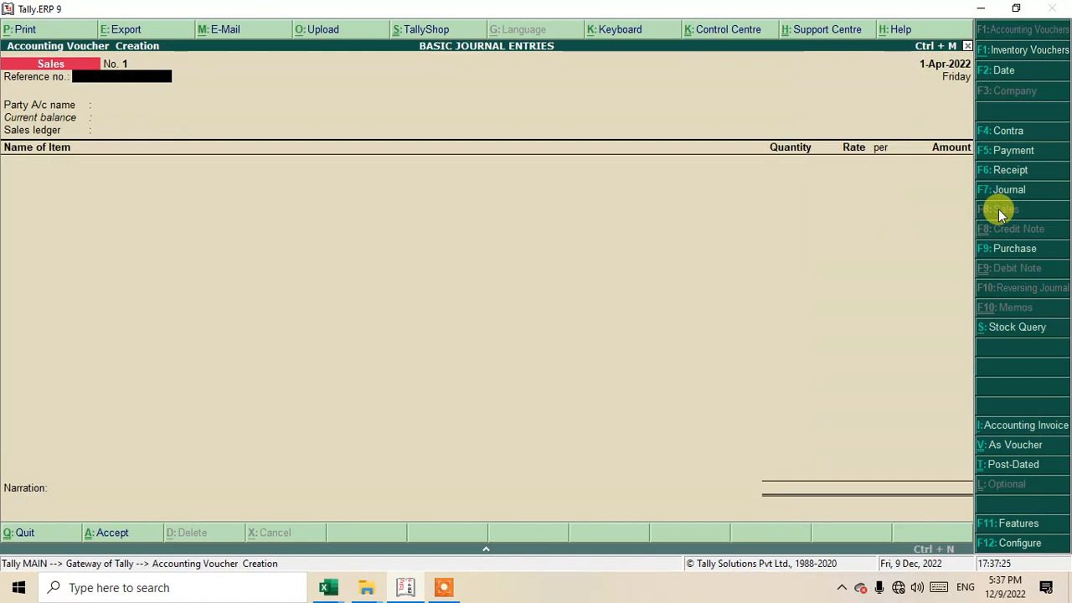
click(1001, 447)
key(Return)
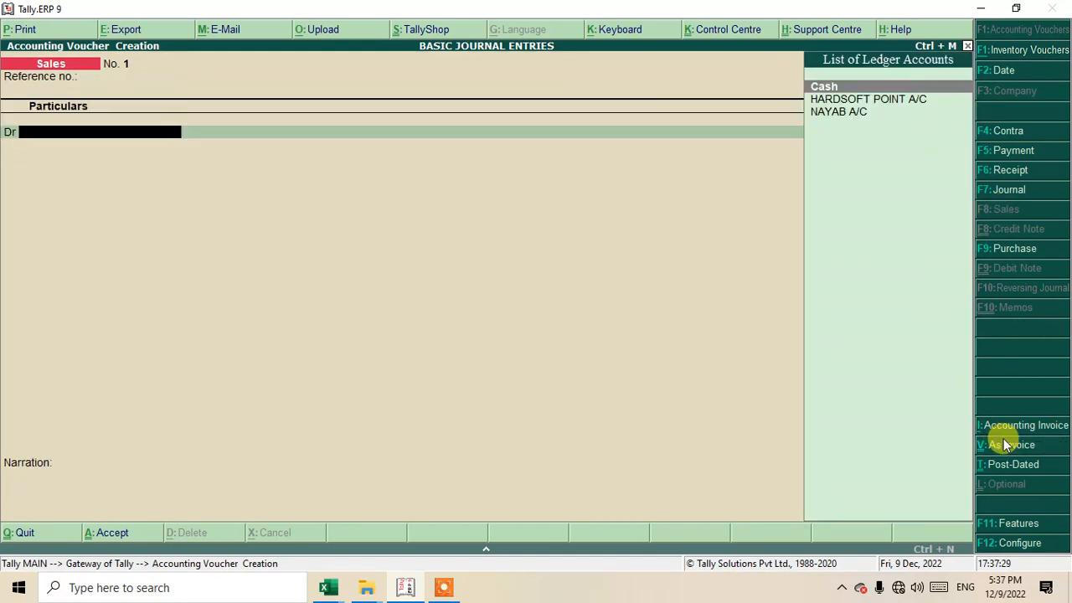
Step: Create a ledger with the customer's name followed by A/C under Sundry Debtors from the sales voucher's debit line
text(N)
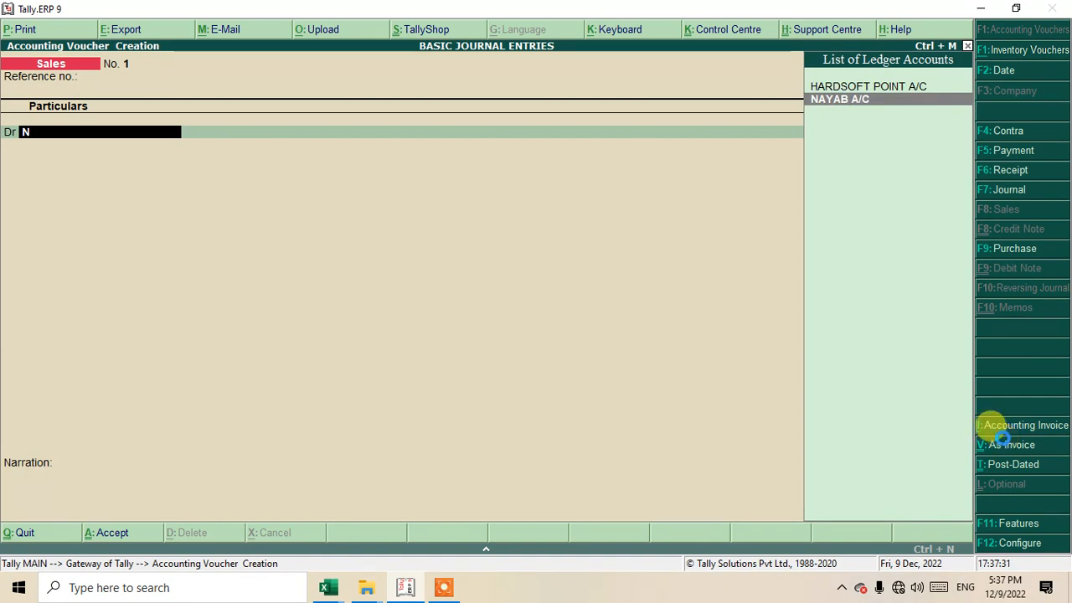
key(alt+c)
text(NUBAI)
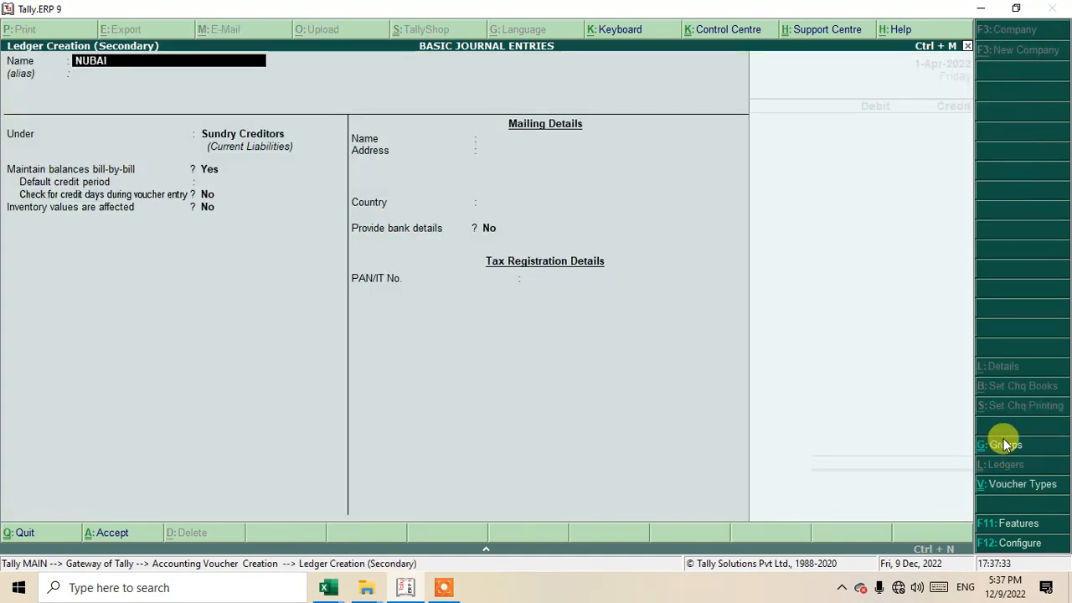
text(D A/C)
key(Return)
key(Return)
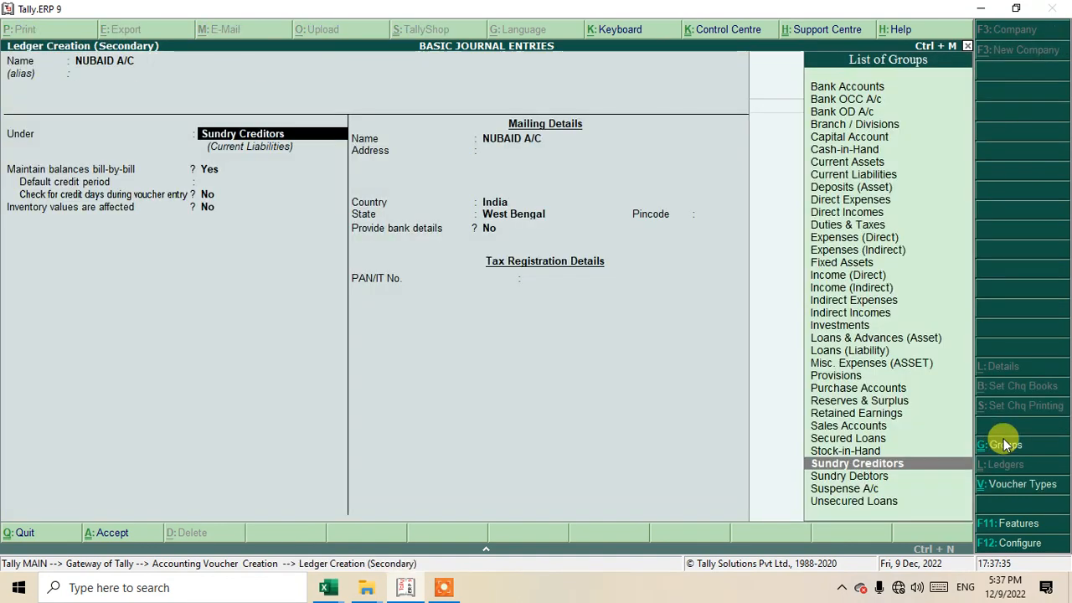
key(Down)
key(Return)
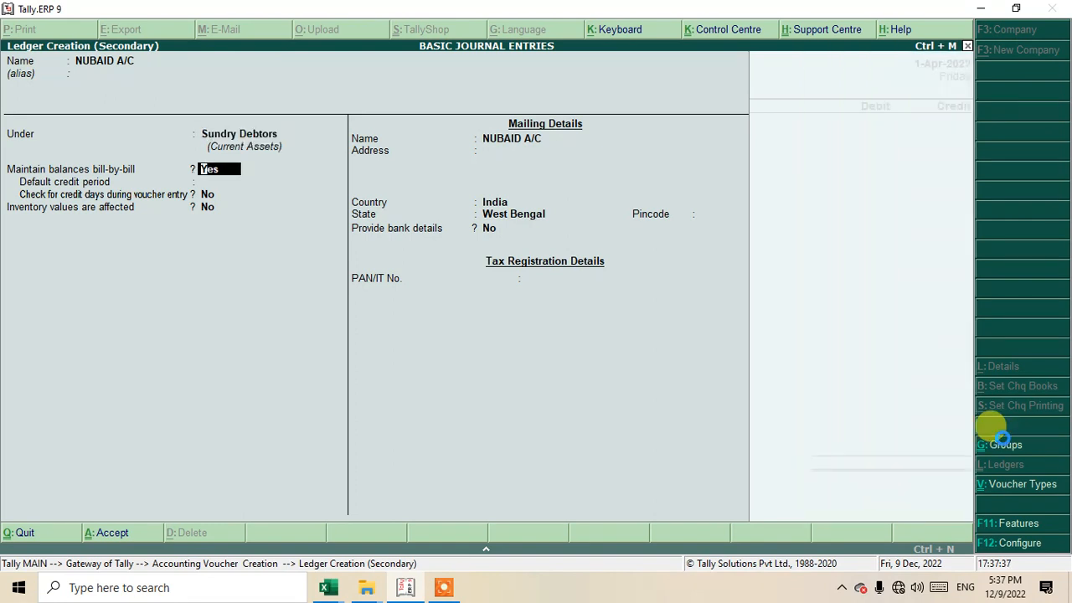
key(ctrl+a)
key(ctrl+a)
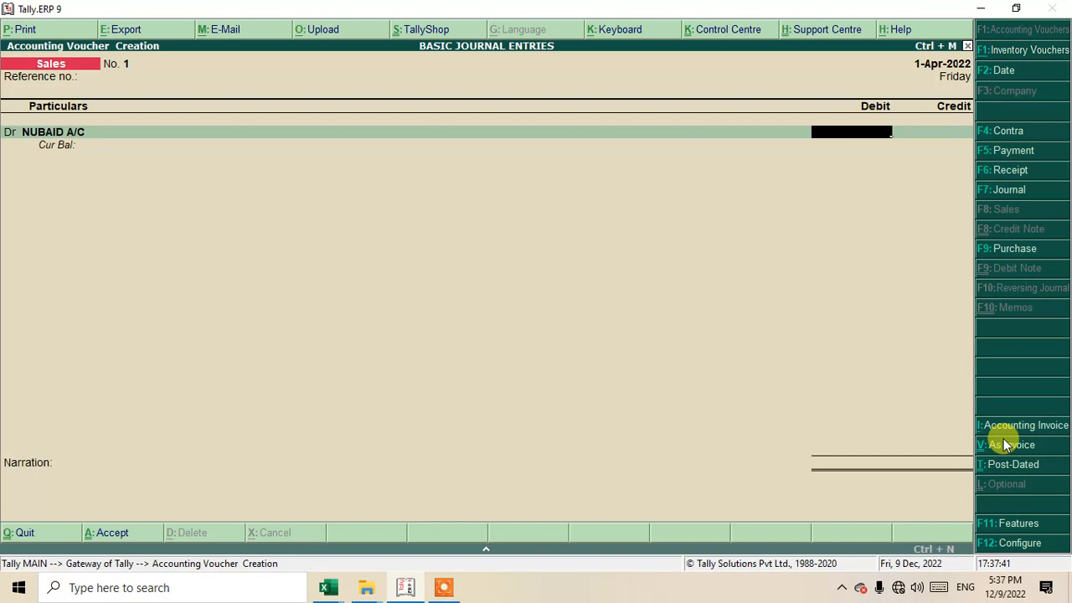
Step: Debit the customer's ledger 30,000 against a new bill reference SB/001 in the sales voucher
text(30000)
key(Return)
key(Return)
text(S)
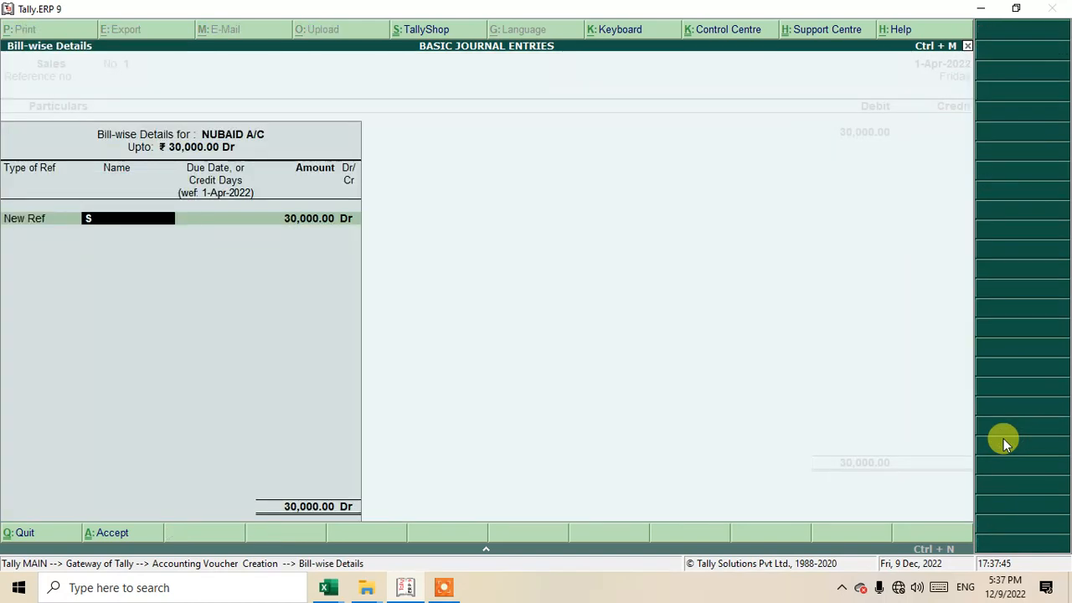
text(B/001)
key(Return)
key(Return)
key(Return)
key(Return)
key(Return)
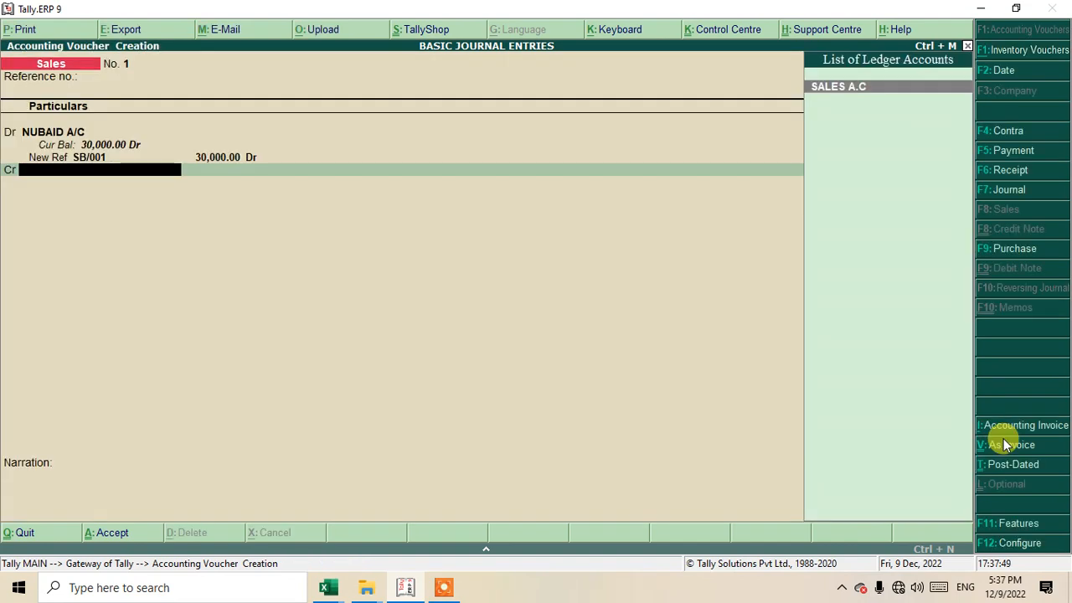
Step: Credit SALES A.C 30,000 and save the sales voucher without a narration
key(Return)
key(Return)
key(Return)
key(Return)
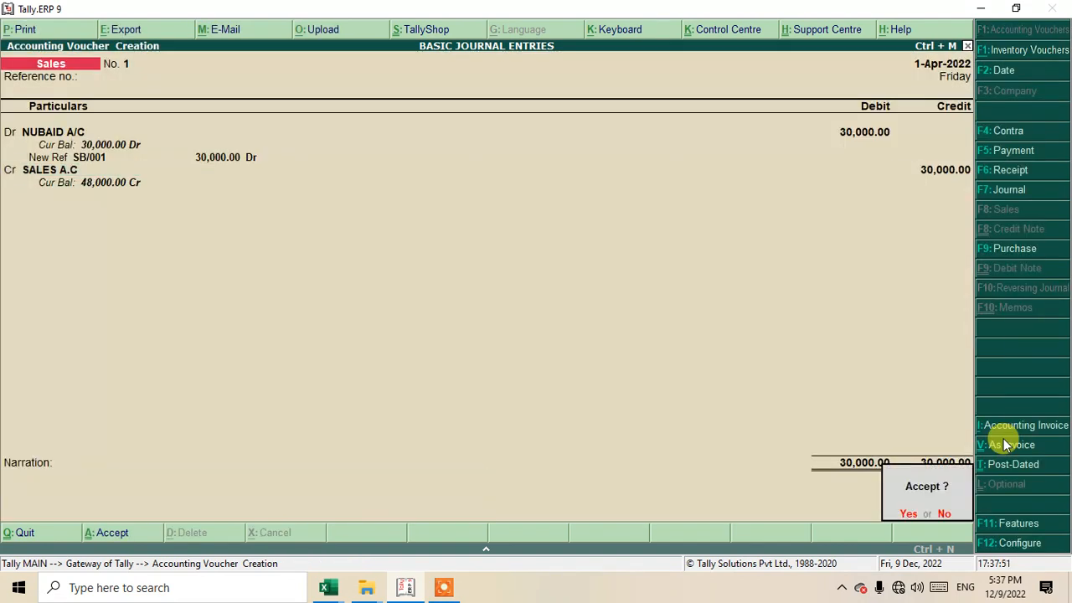
key(Return)
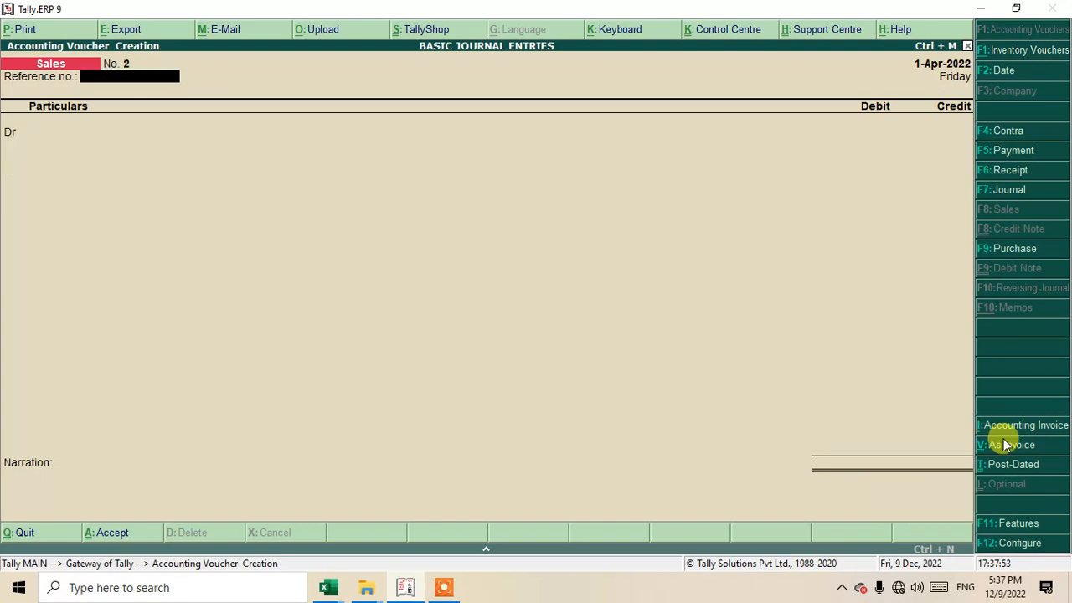
Step: Start a new Journal voucher
click(998, 190)
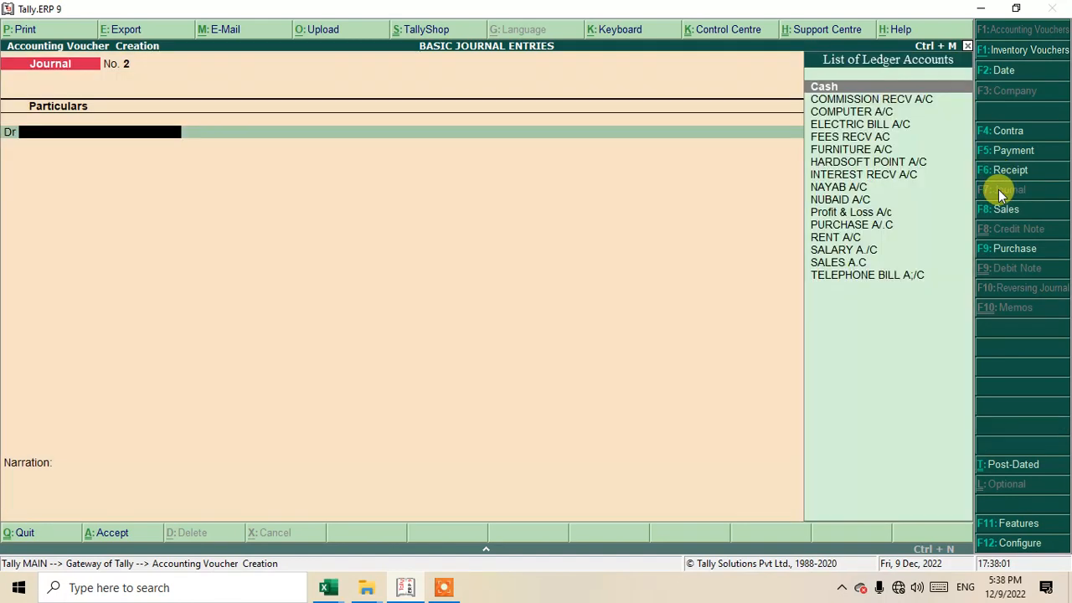
text(C)
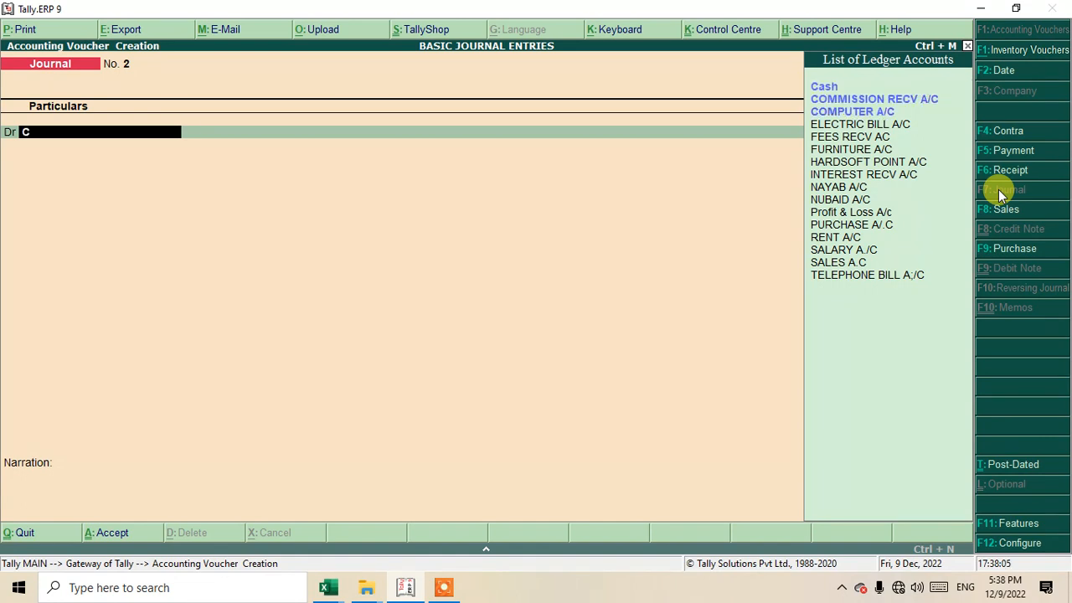
key(Down)
key(Down)
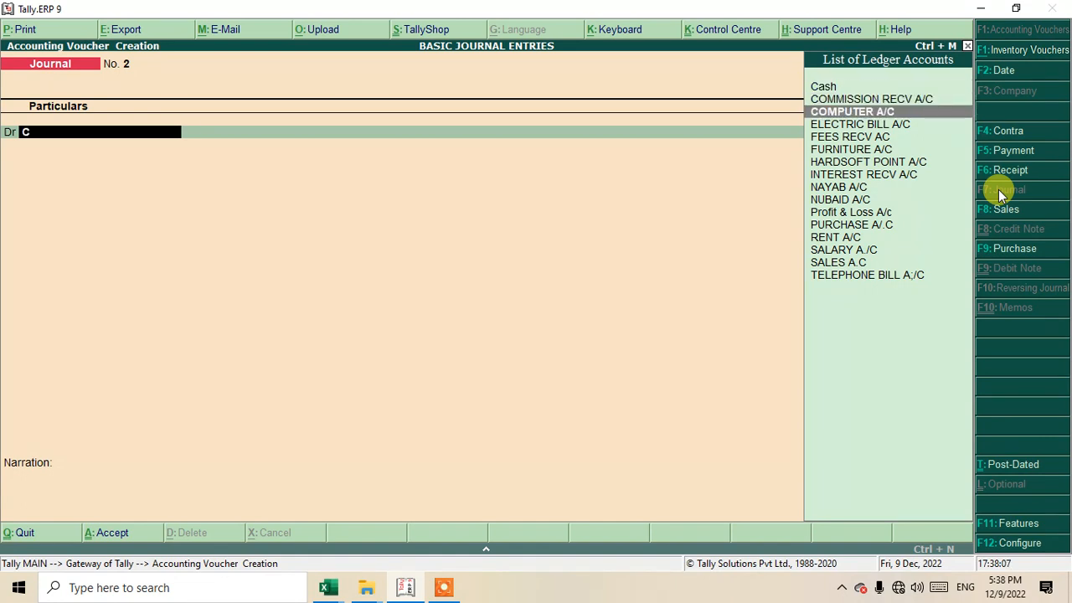
key(BackSpace)
Step: Create a ledger named UNIQUE COMPUTER /AC under Sundry Debtors from the journal voucher's debit line
key(alt+c)
text(UN)
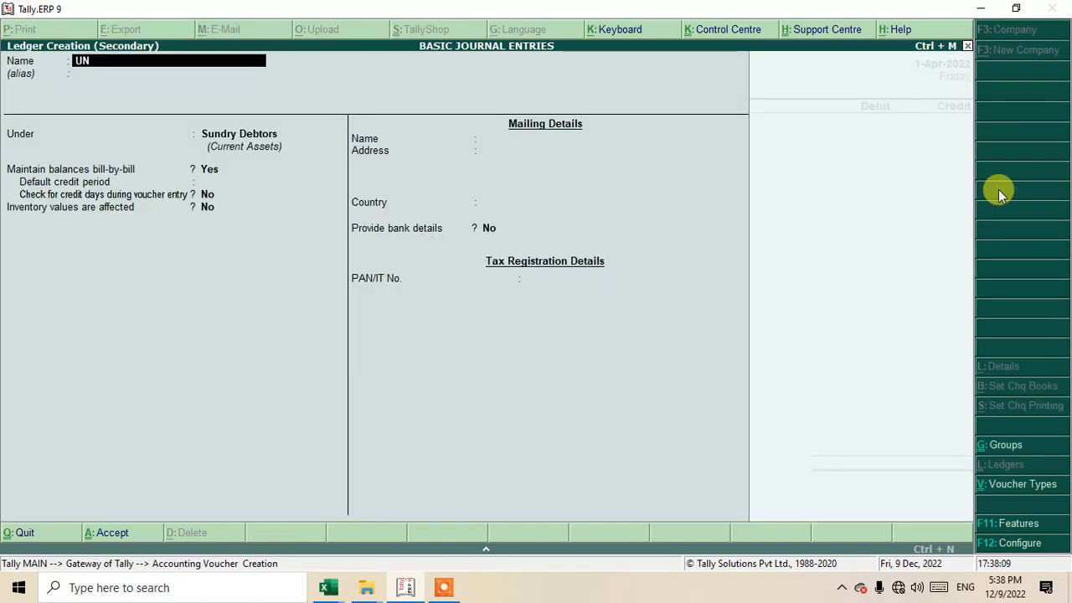
text(IQUE COMPTUER)
key(BackSpace)
key(BackSpace)
key(BackSpace)
key(BackSpace)
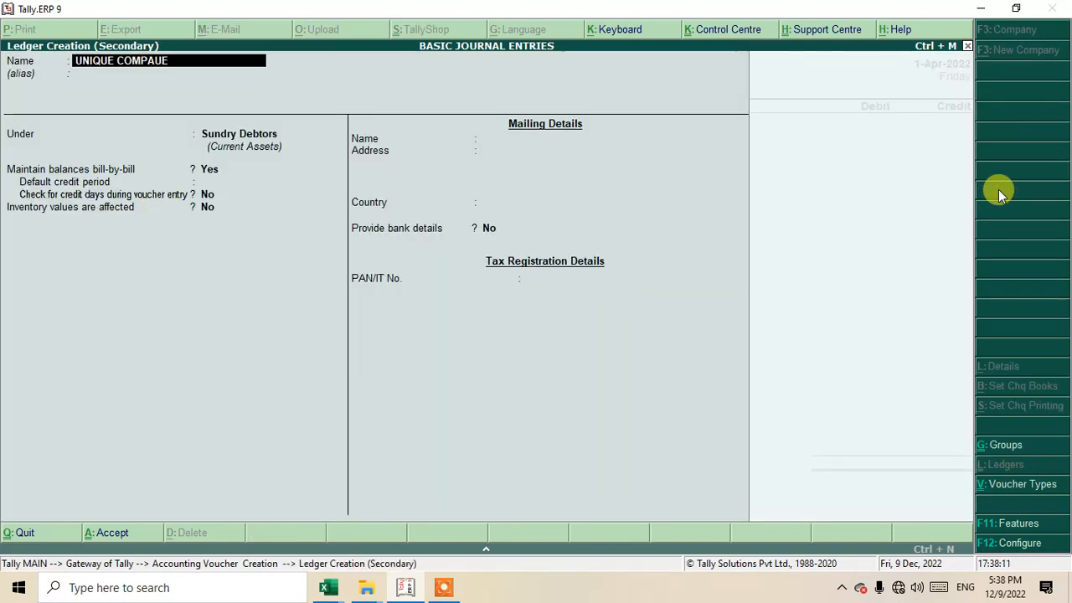
text(UTER /AC)
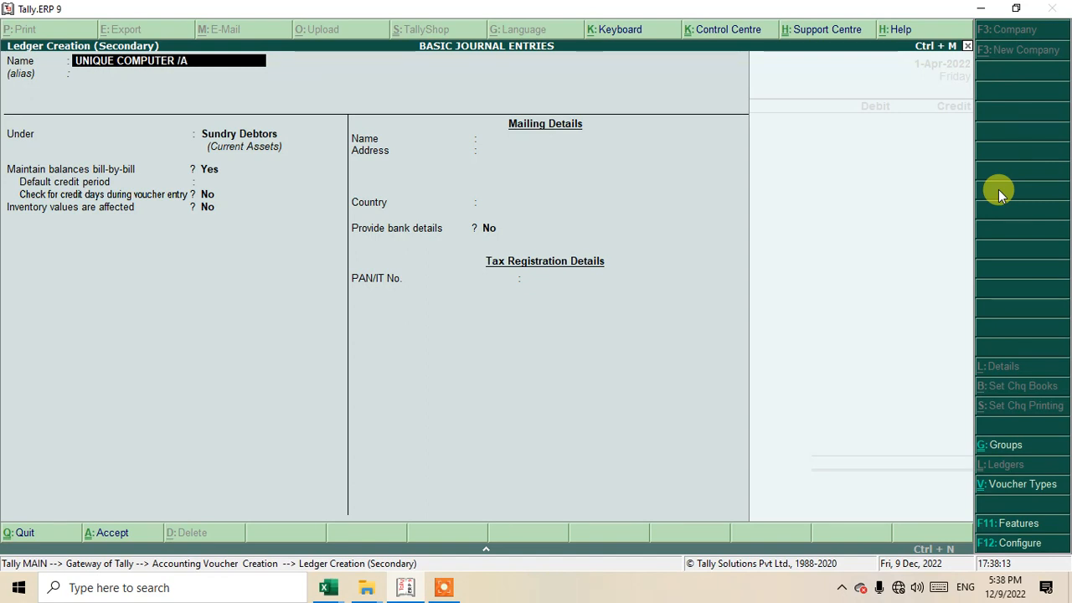
key(Return)
key(Return)
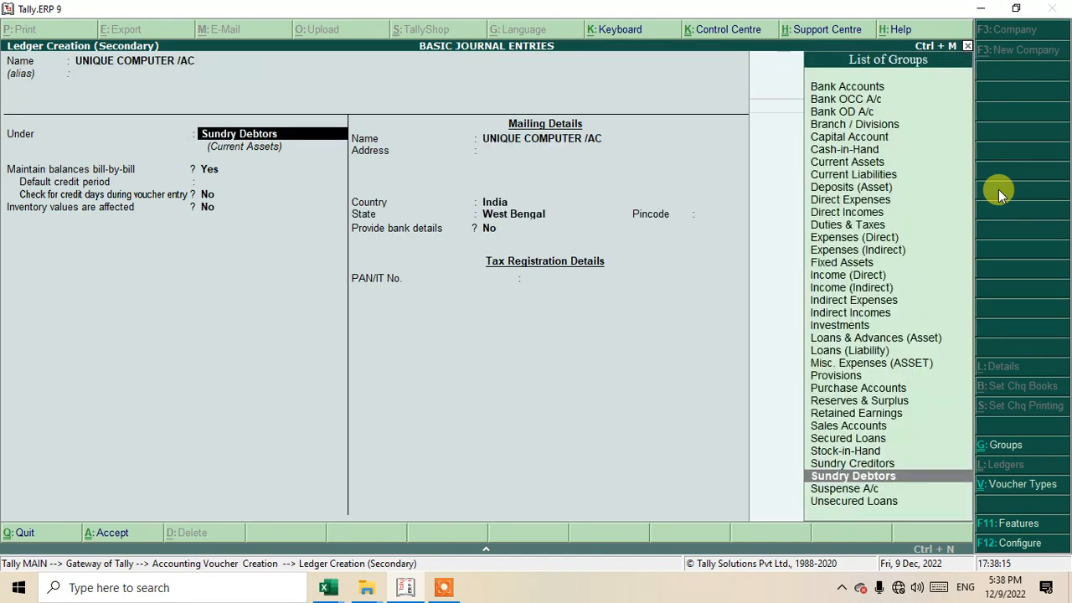
key(Return)
key(ctrl+a)
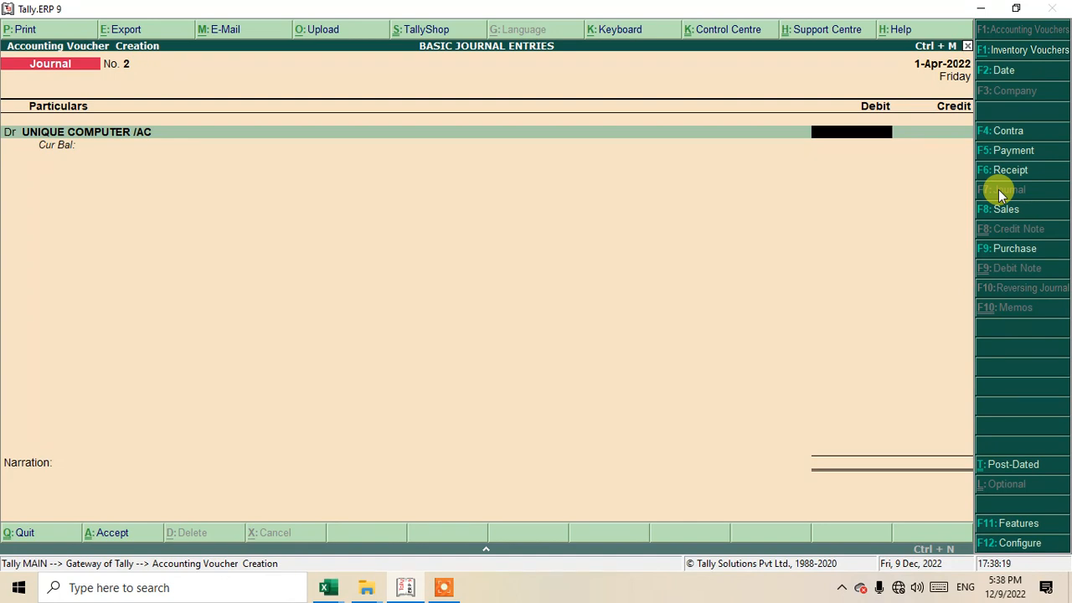
Step: Debit UNIQUE COMPUTER /AC 38,000 against a new bill reference SB/002 in the journal voucher
text(38,000)
key(Return)
key(Up)
key(Return)
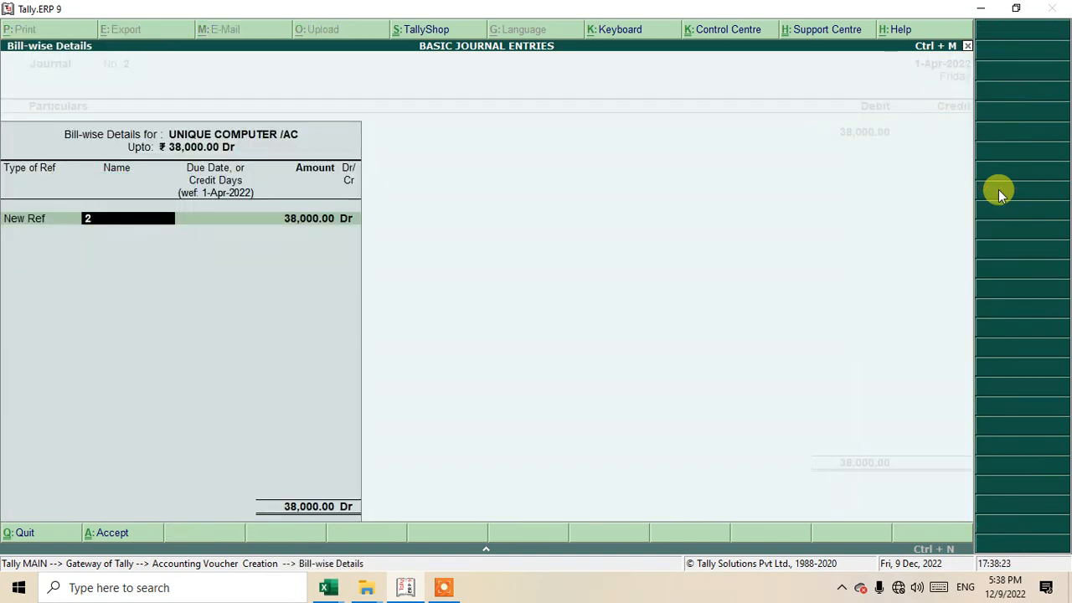
text(SB/002)
key(Return)
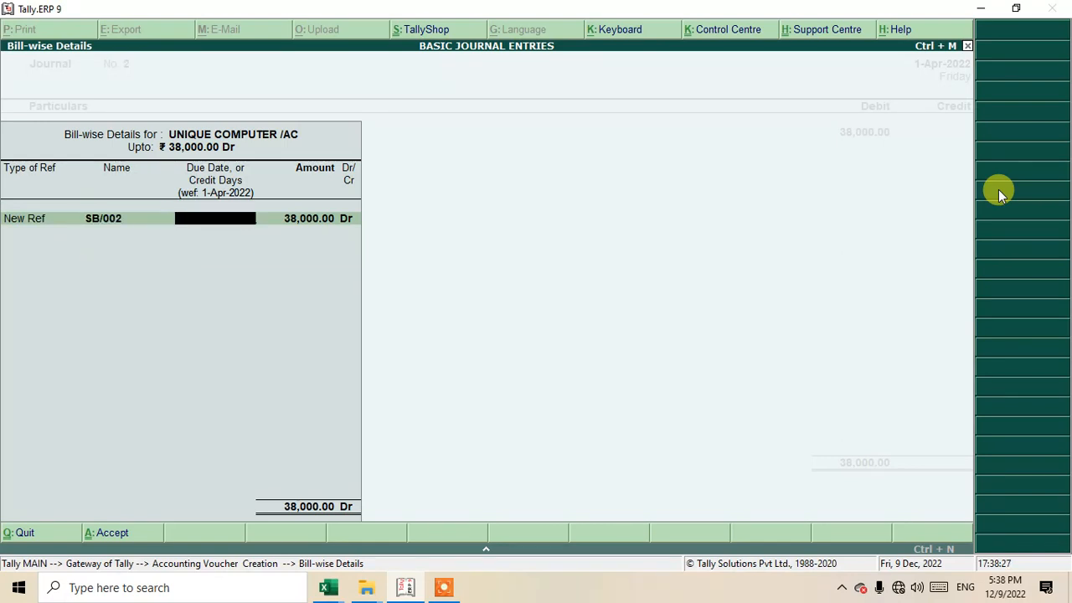
key(Return)
key(Return)
key(Return)
key(Return)
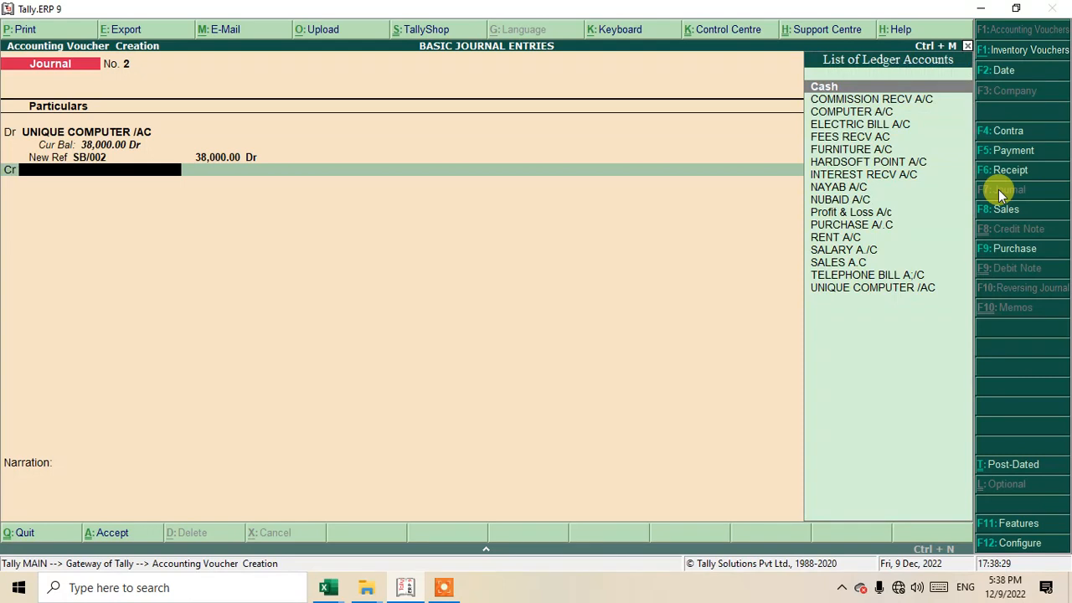
Step: Credit COMPUTER A/C 38,000 and save the journal voucher without a narration
text(C)
key(Down)
key(Down)
key(Return)
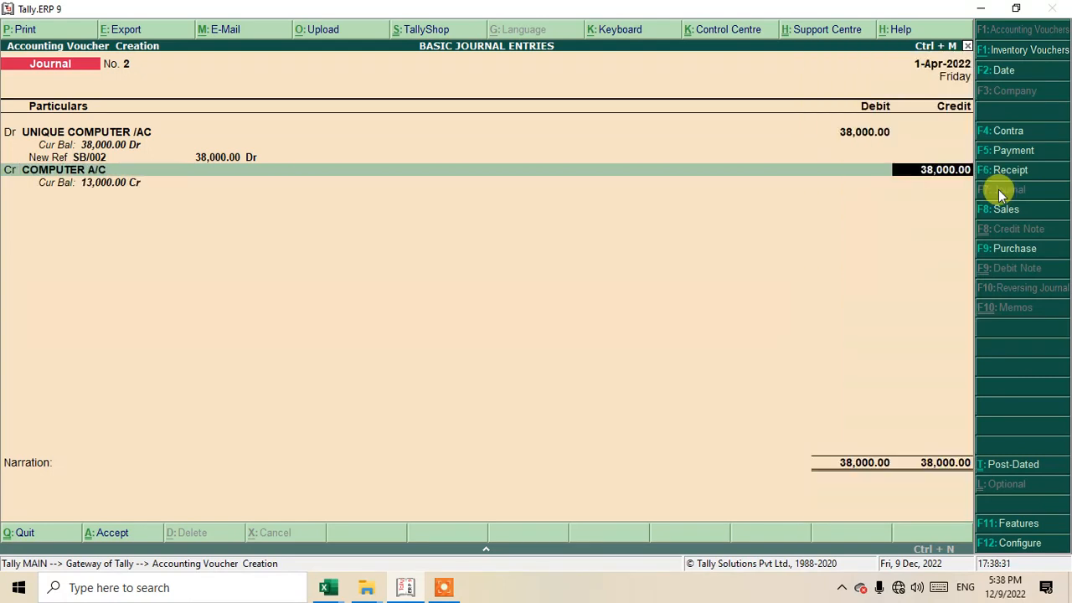
key(Return)
key(Return)
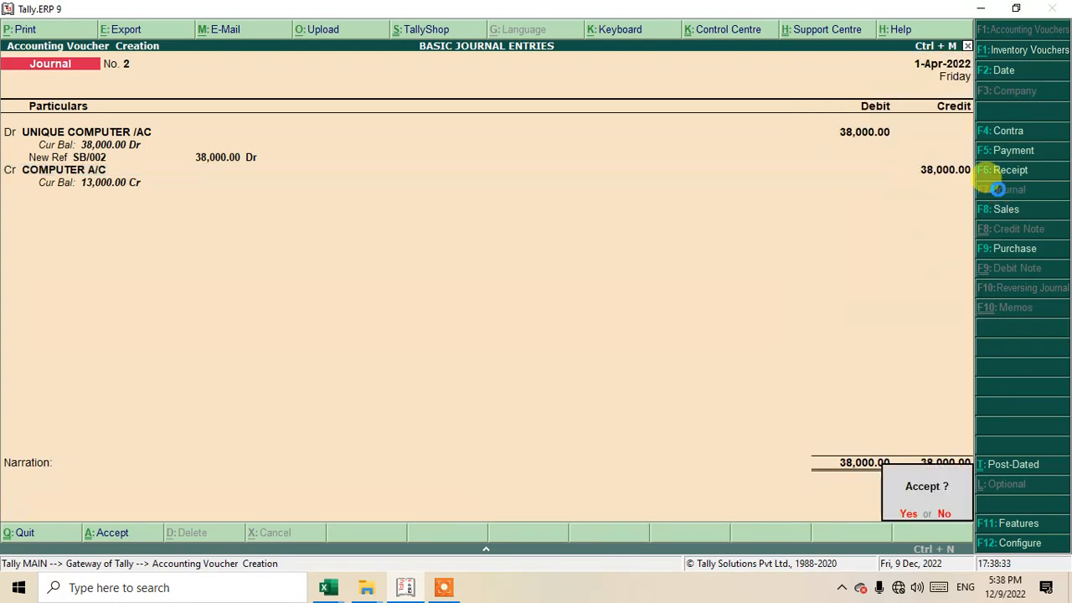
key(Return)
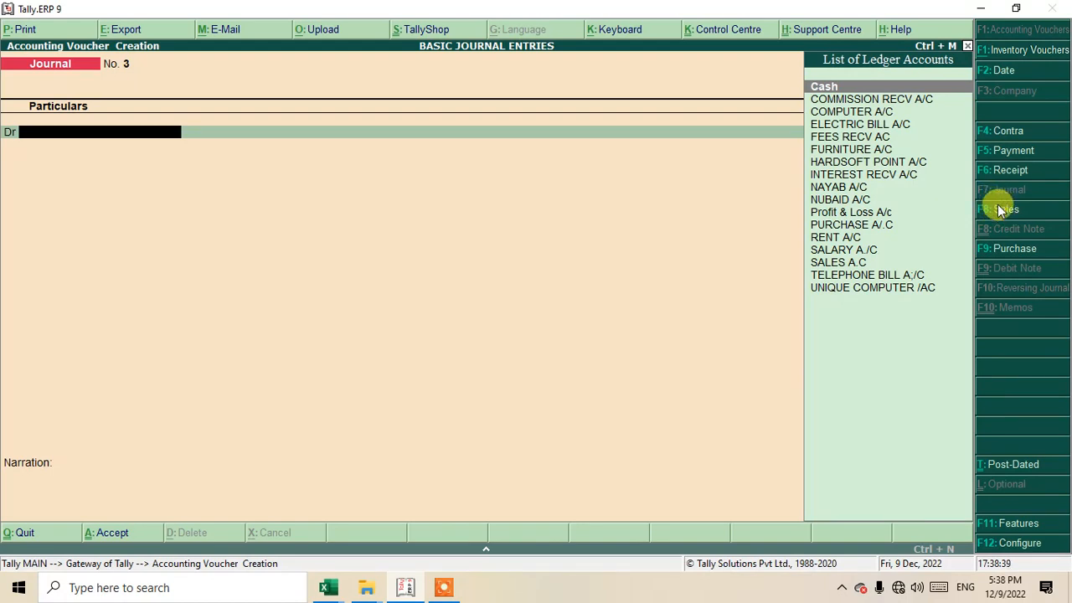
Step: Start a Contra voucher and create a BANK A/C ledger under Bank Accounts from its credit line
click(1006, 133)
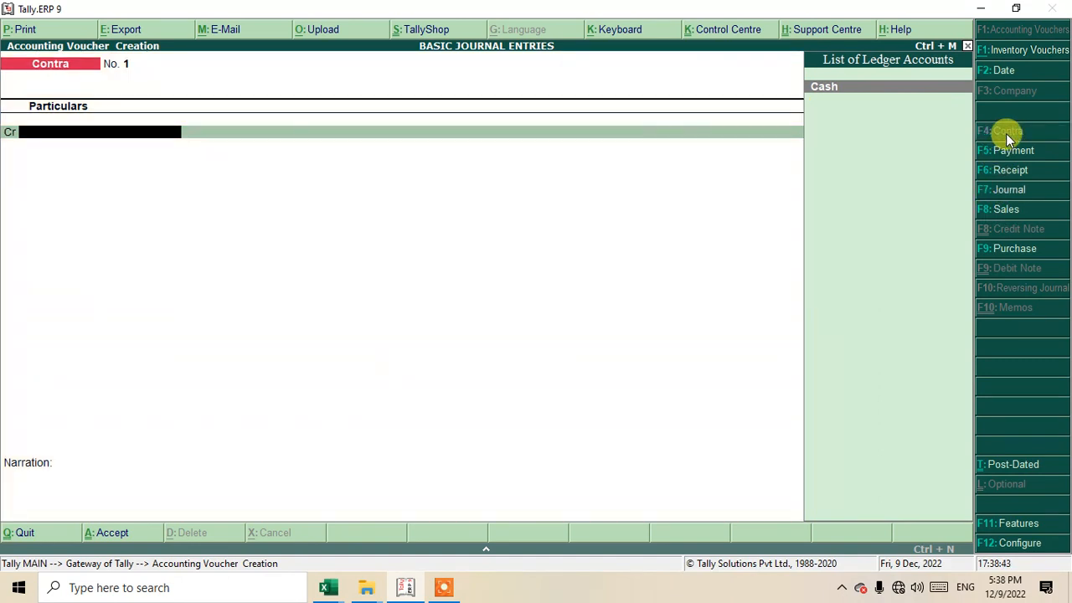
text(A)
click(1006, 131)
key(alt+c)
text(BAN)
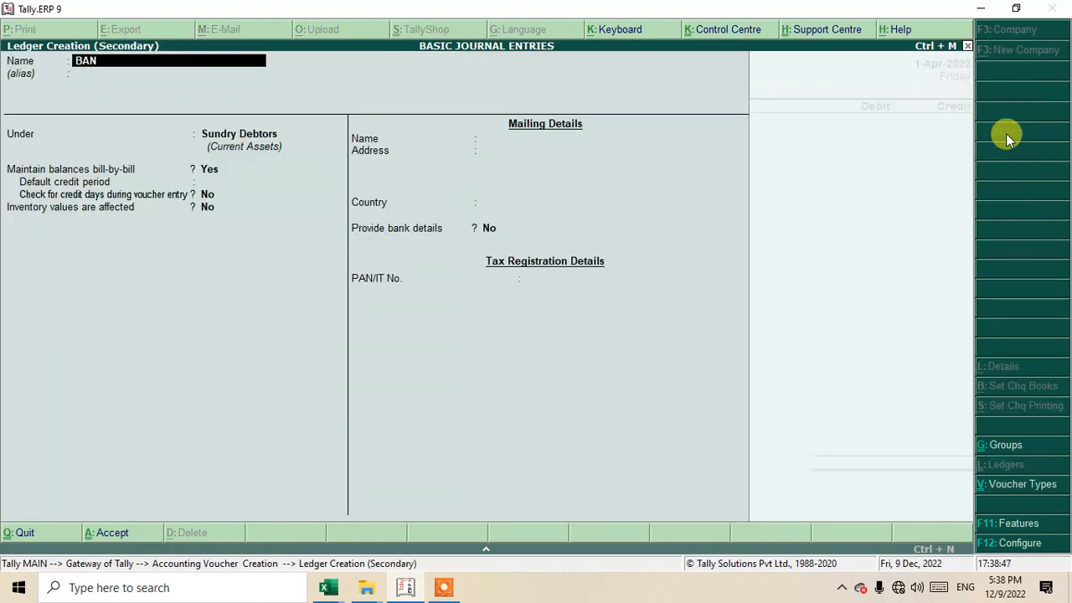
text(K A/C)
key(Return)
key(Return)
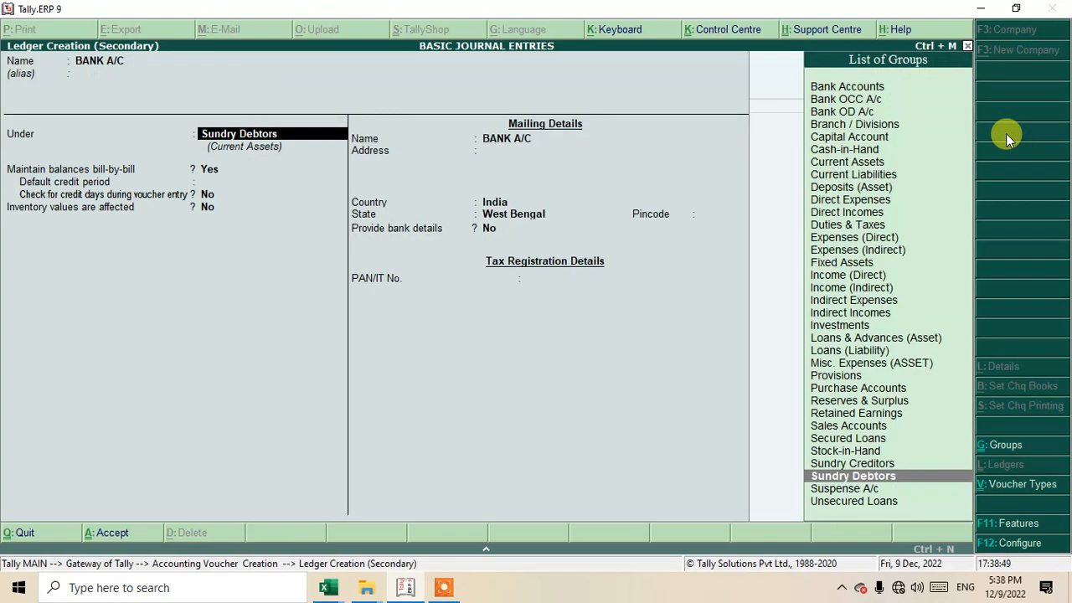
text(BA)
key(Return)
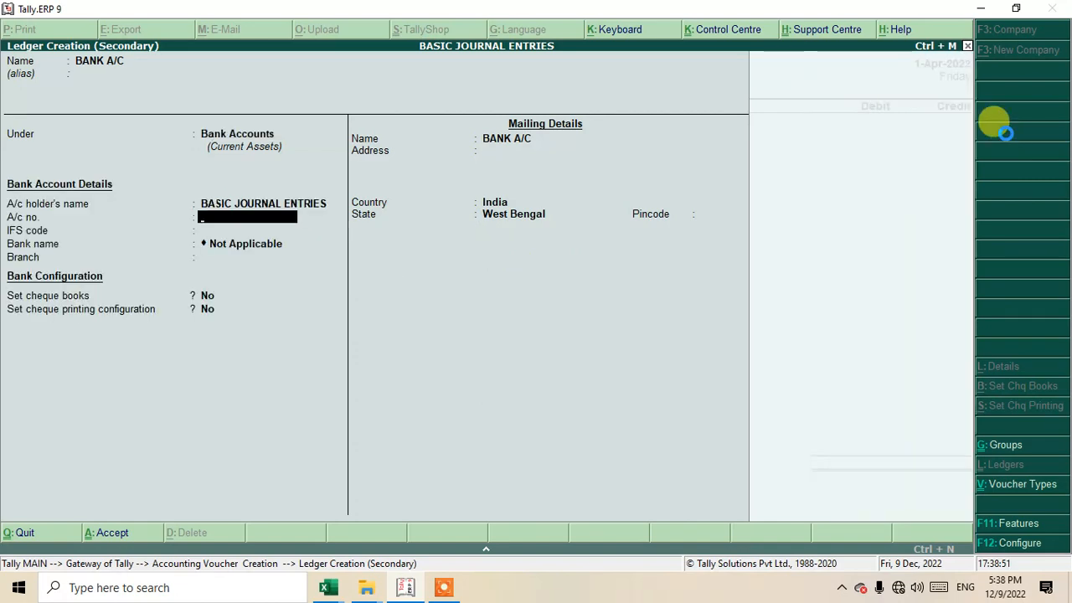
key(ctrl+a)
Step: Credit BANK A/C 10,000 as a Cheque transaction, leaving the instrument number blank
text(000)
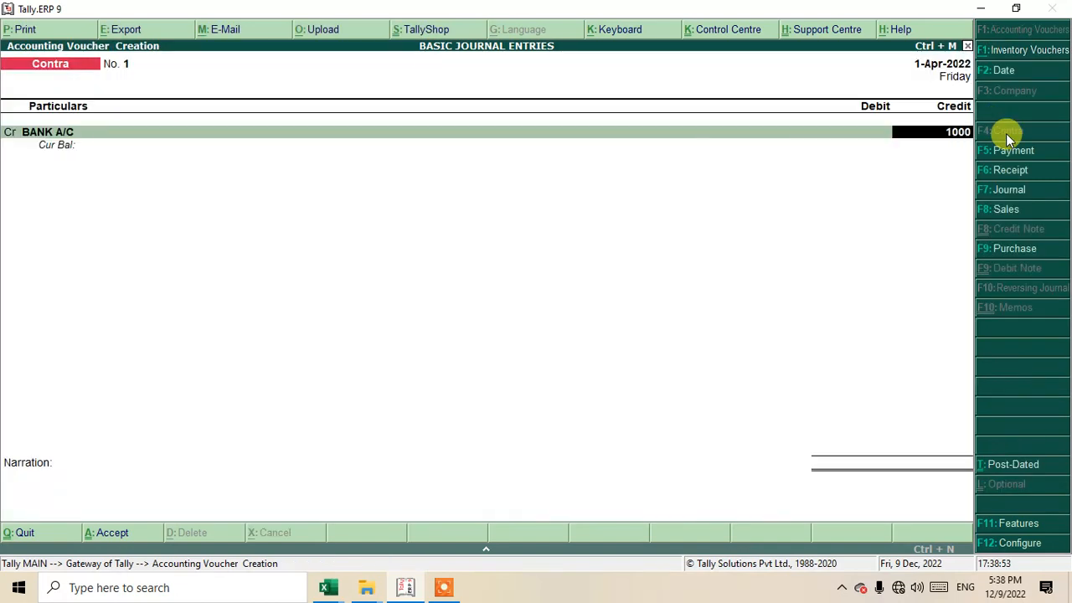
key(Return)
key(Return)
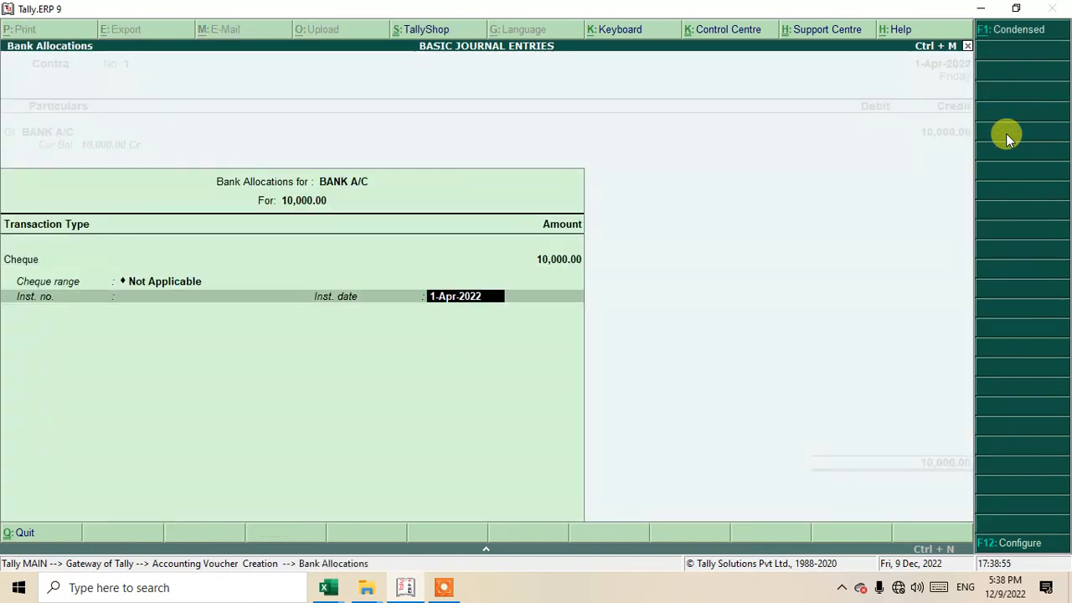
key(BackSpace)
key(BackSpace)
key(BackSpace)
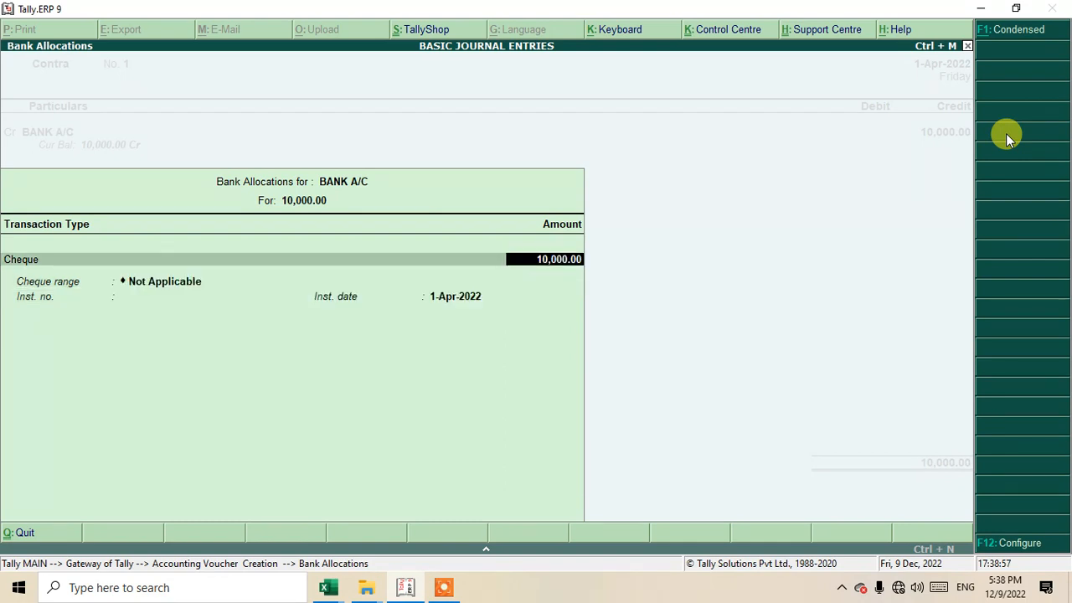
key(Return)
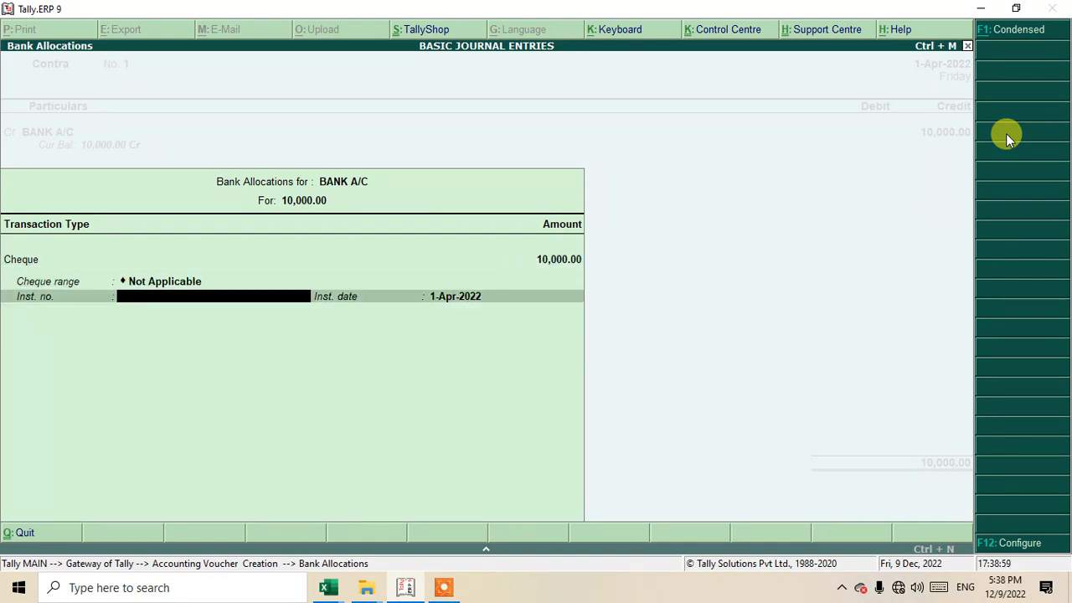
key(BackSpace)
key(BackSpace)
key(Return)
key(Return)
key(Return)
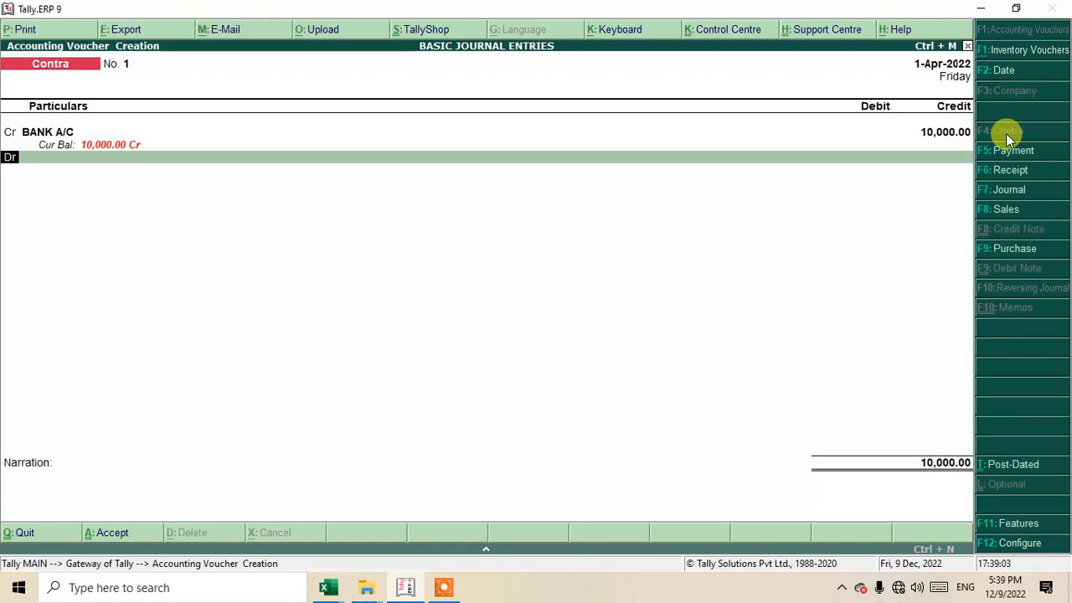
Step: Debit Cash 10,000 and save the contra voucher without a narration
key(Down)
key(Return)
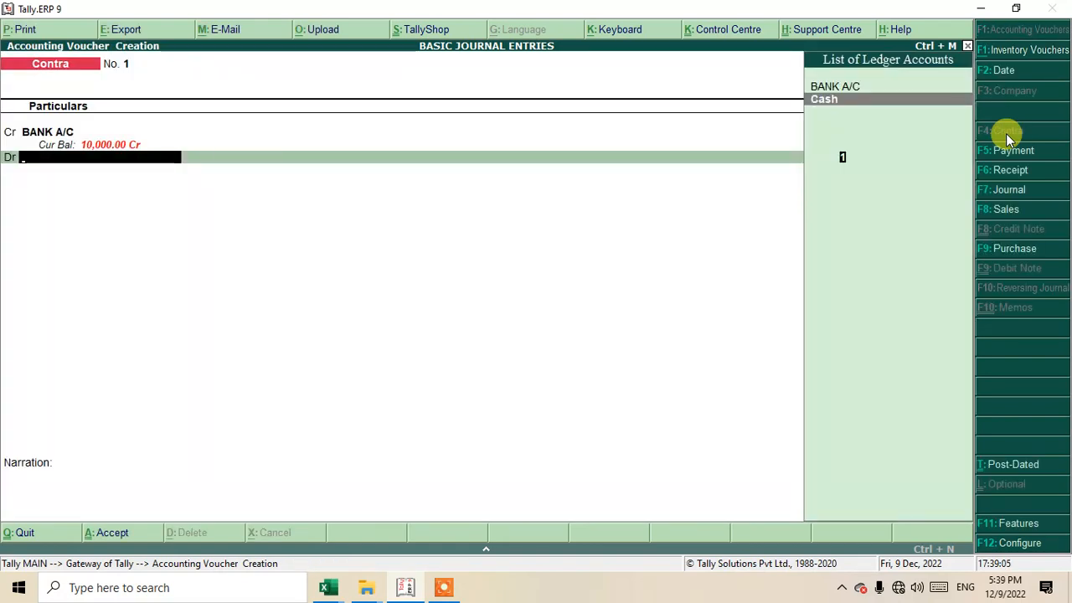
key(Return)
key(Return)
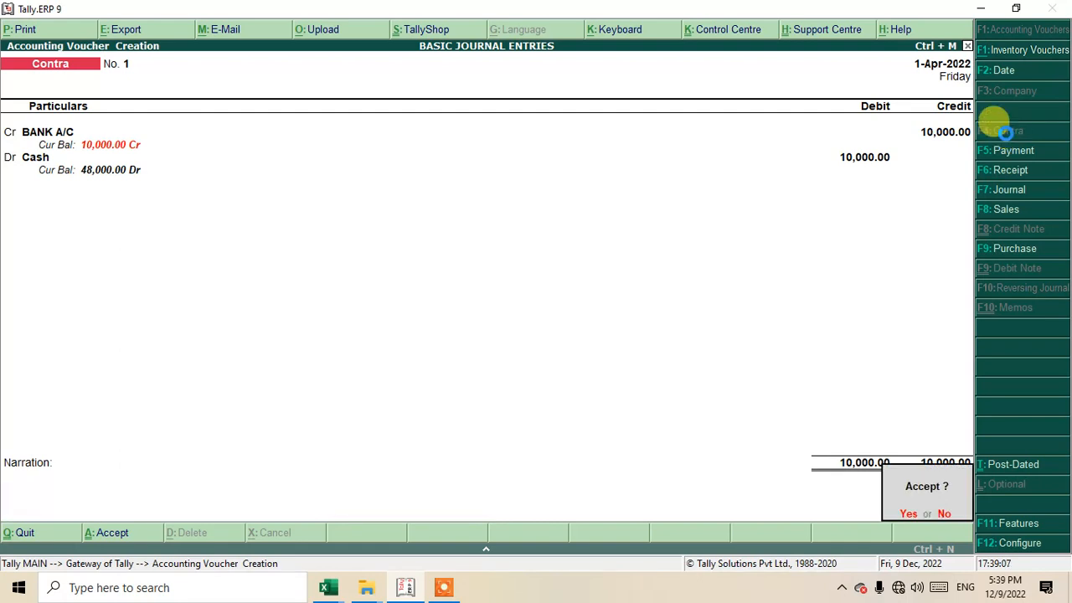
key(Return)
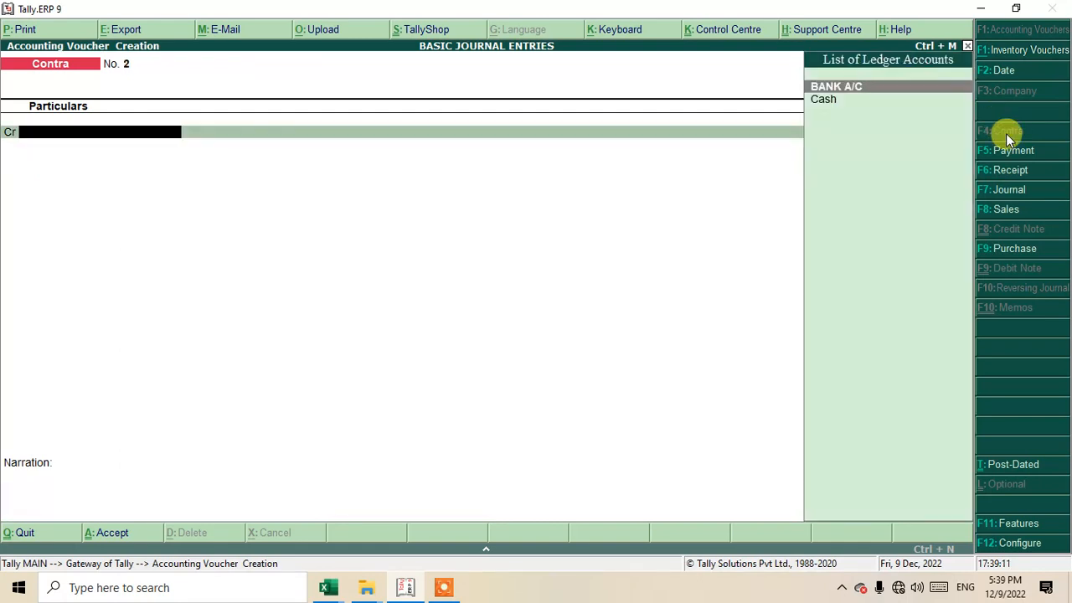
Step: In a second contra voucher, credit Cash 25,000 and debit BANK A/C 25,000 as a Cash transaction
text(ca)
key(Return)
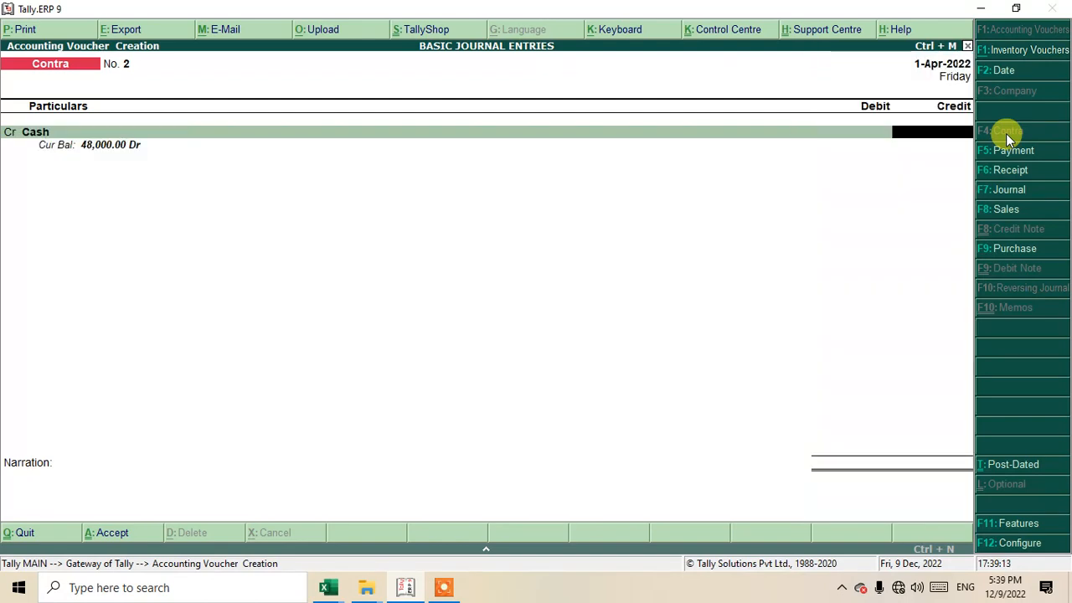
text(25000)
key(Return)
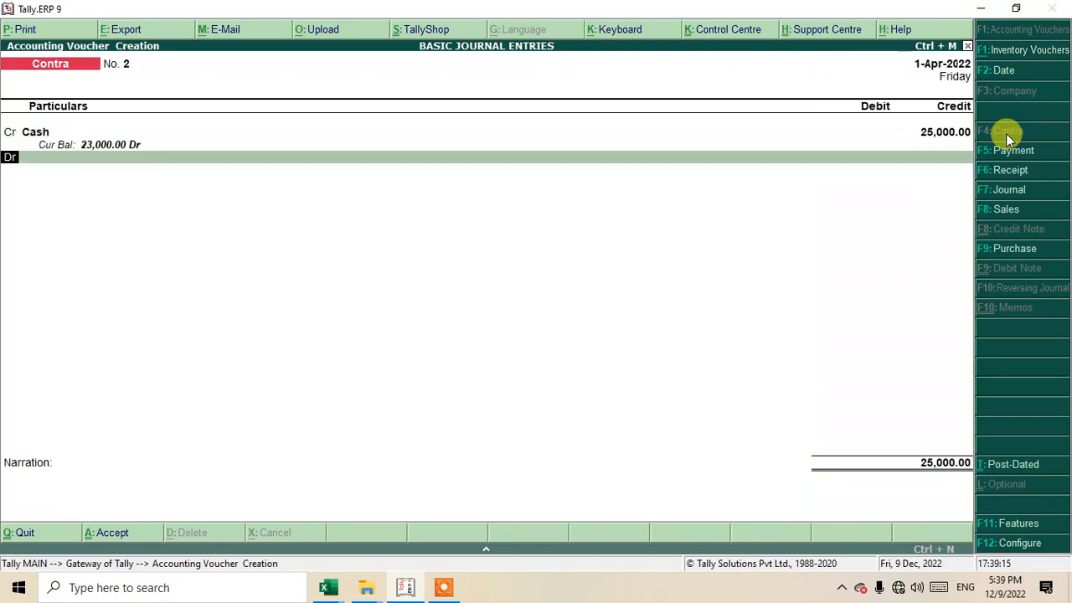
text(ba)
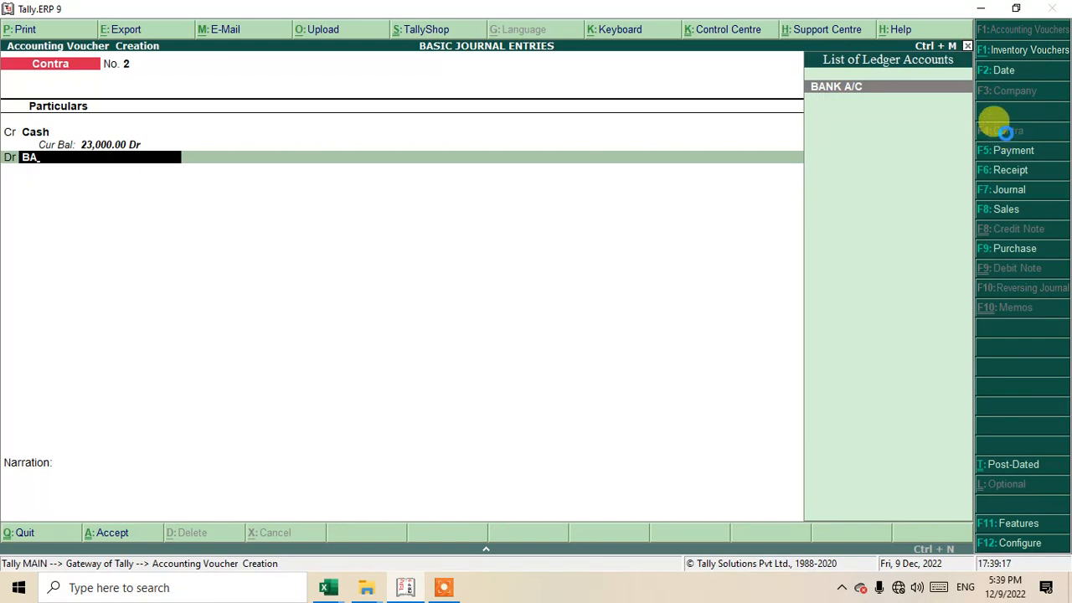
key(Return)
key(Return)
key(Return)
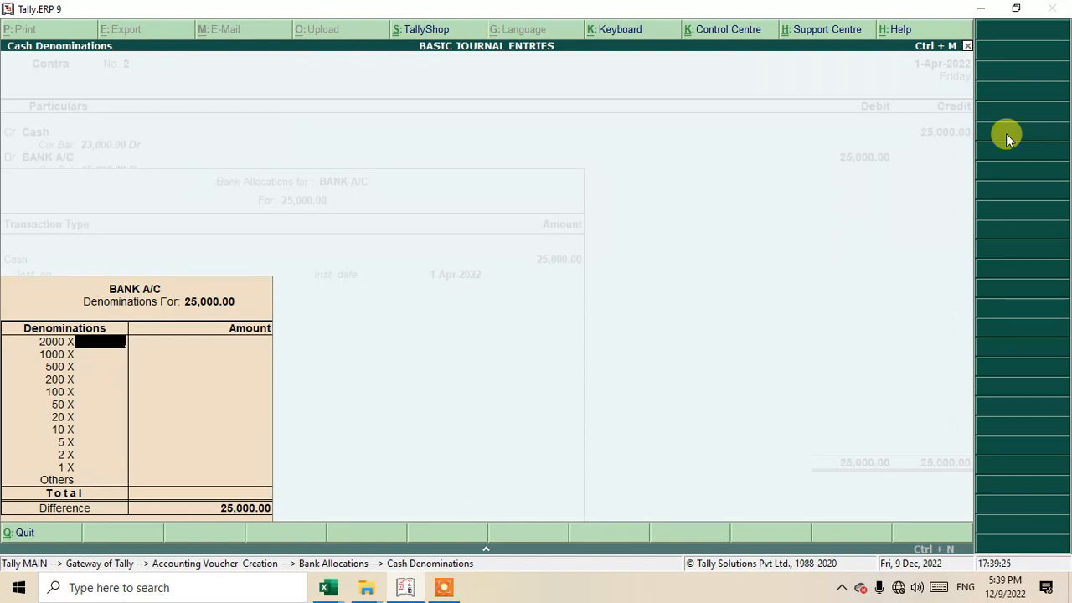
Step: Enter the cash denominations as 5 × 2000, 5 × 1000 and 20 × 500, and save the contra voucher
text(5)
key(Return)
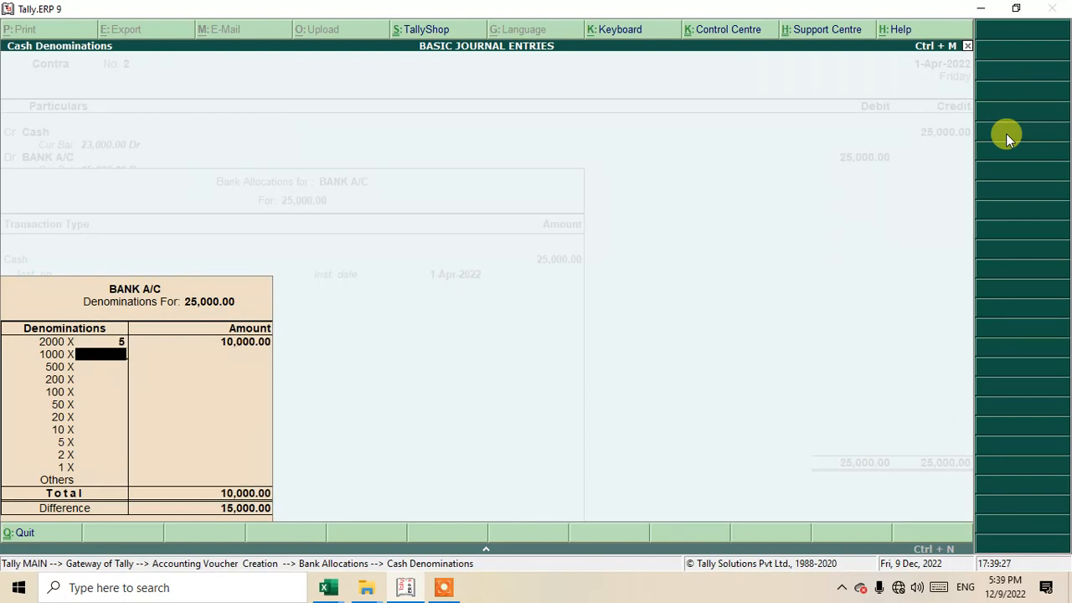
text(5)
key(Return)
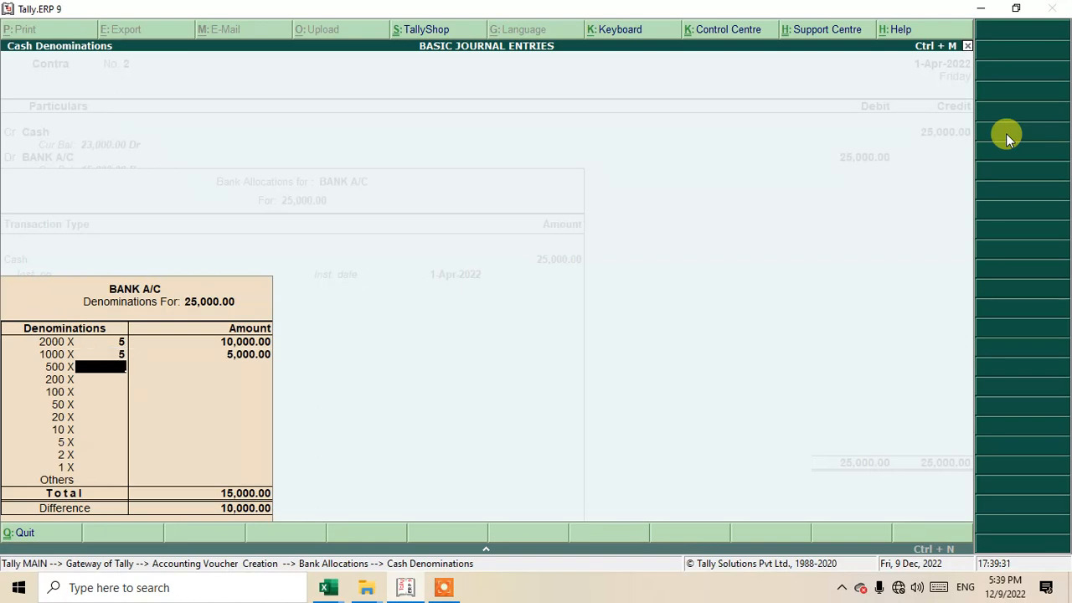
text(20)
key(Return)
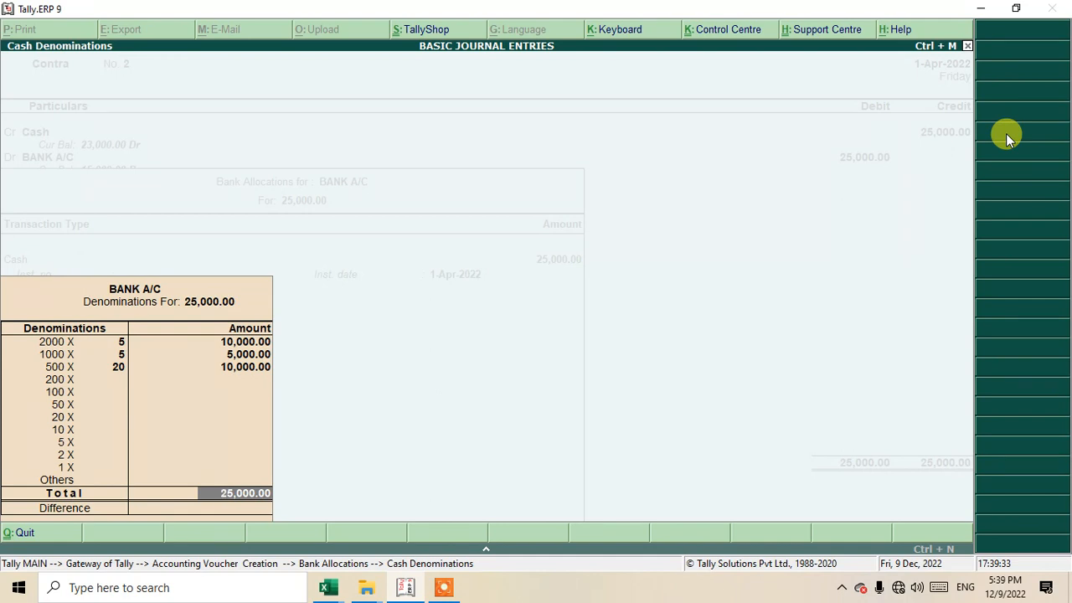
key(Return)
key(Return)
key(Return)
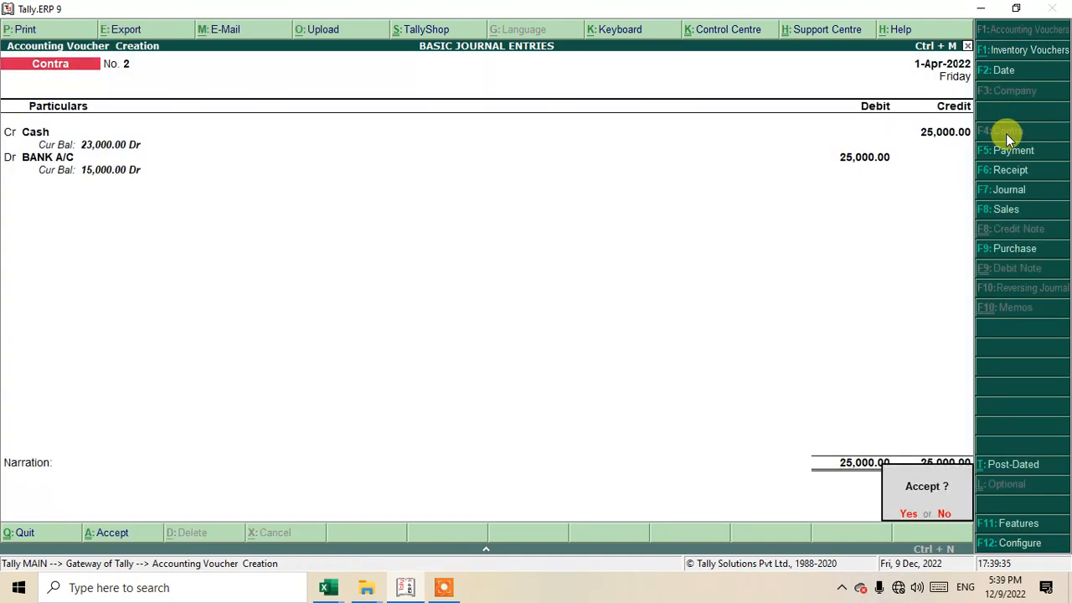
key(Return)
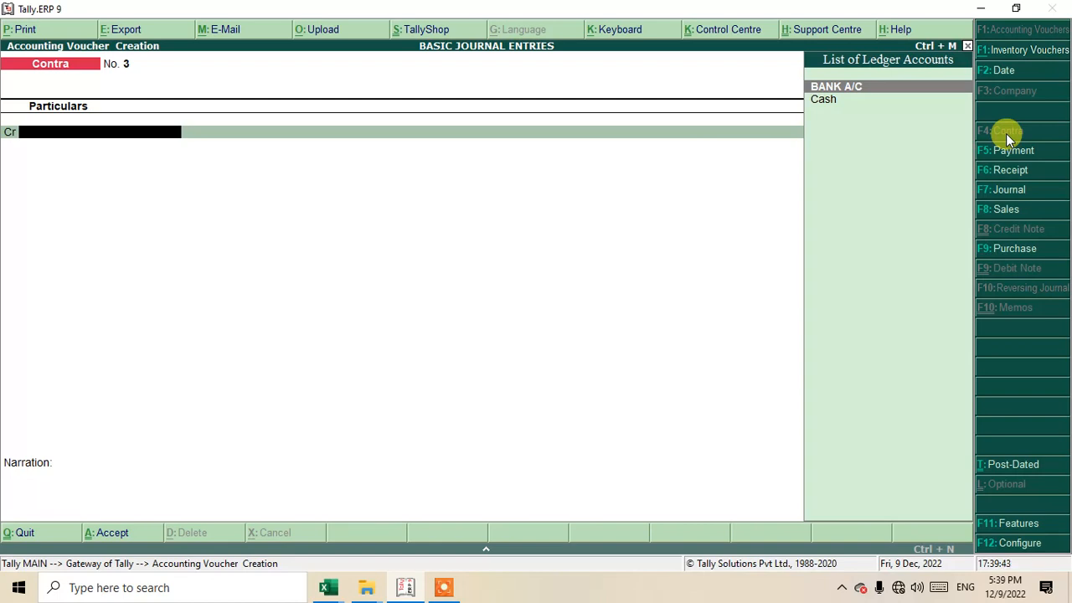
Step: Leave voucher entry and open the company's Balance Sheet report
key(Escape)
key(Return)
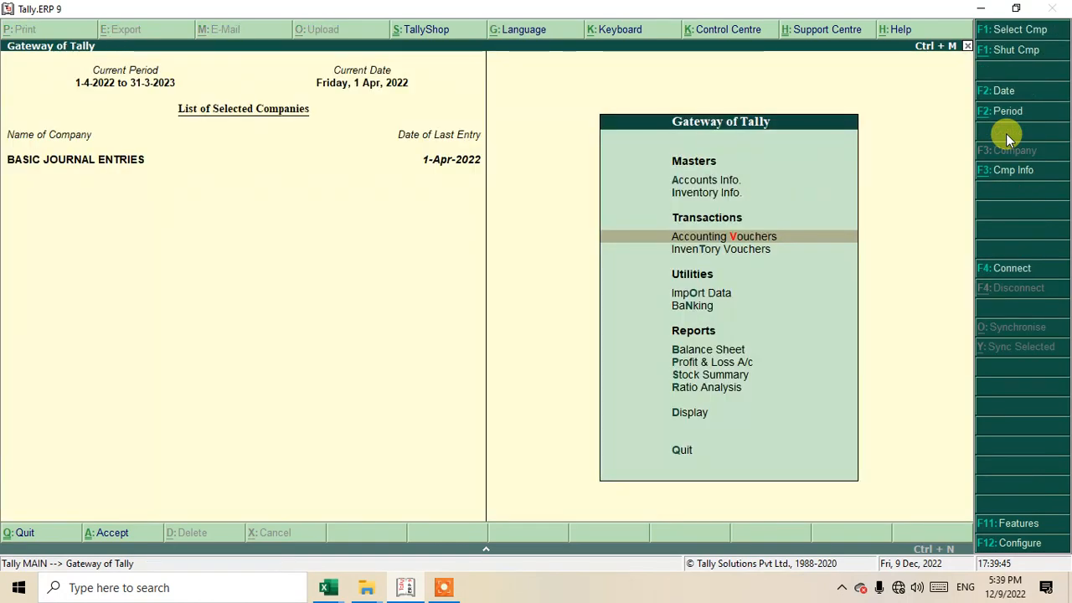
key(Down)
key(Down)
key(Down)
key(Down)
key(Down)
key(Up)
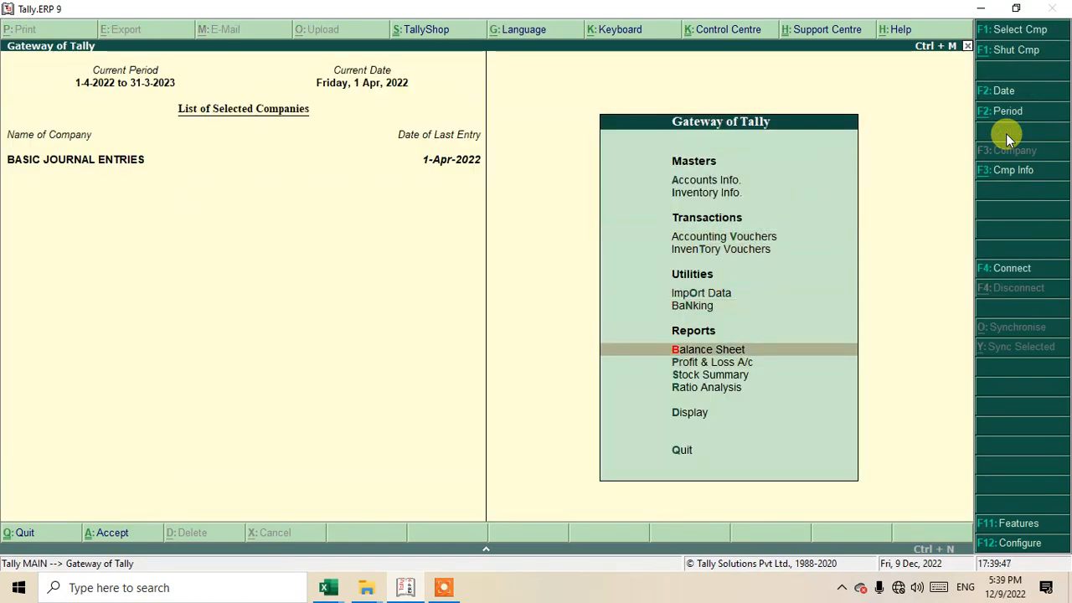
key(Return)
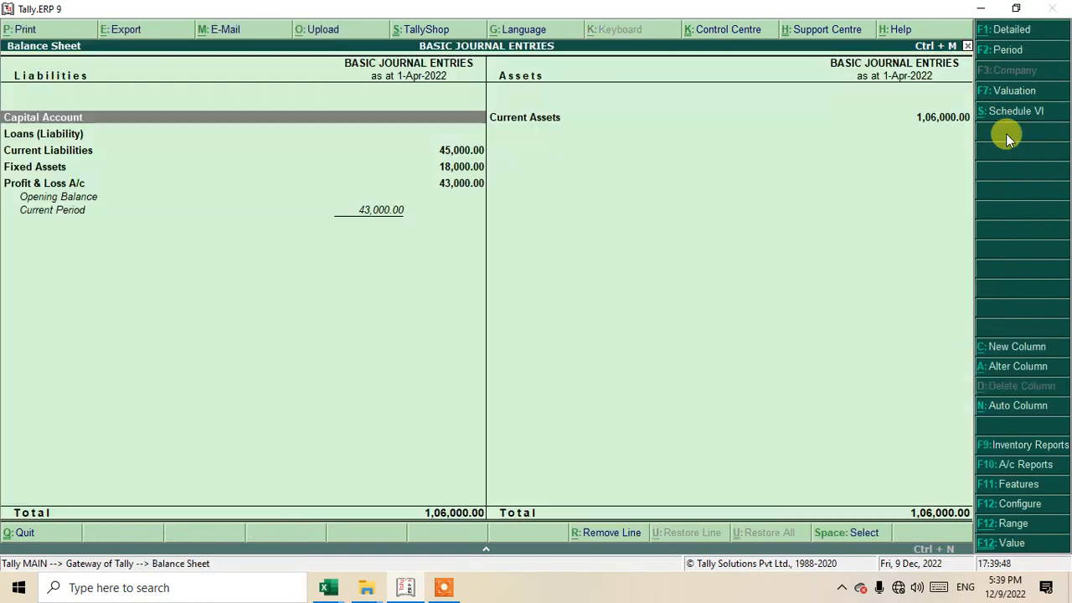
Step: Examine the Balance Sheet in its detailed view and close the report
click(1013, 32)
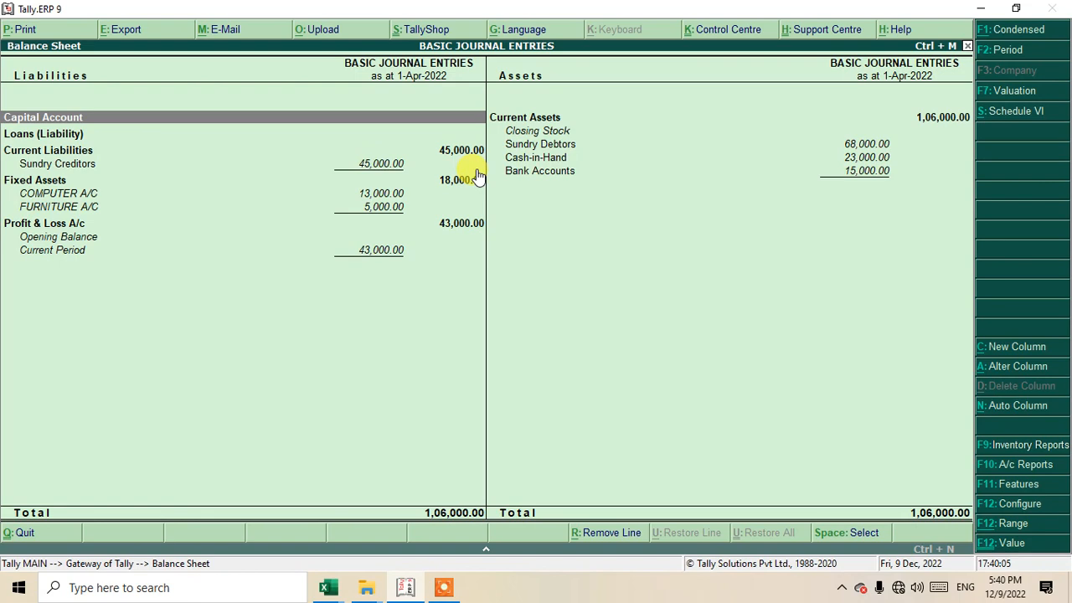
key(Escape)
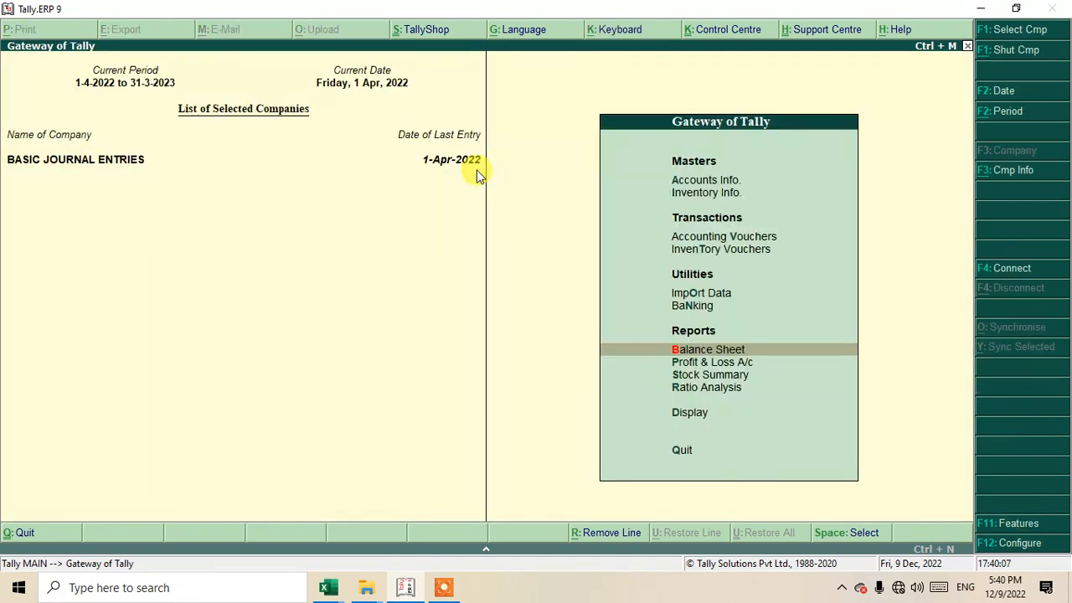
key(Return)
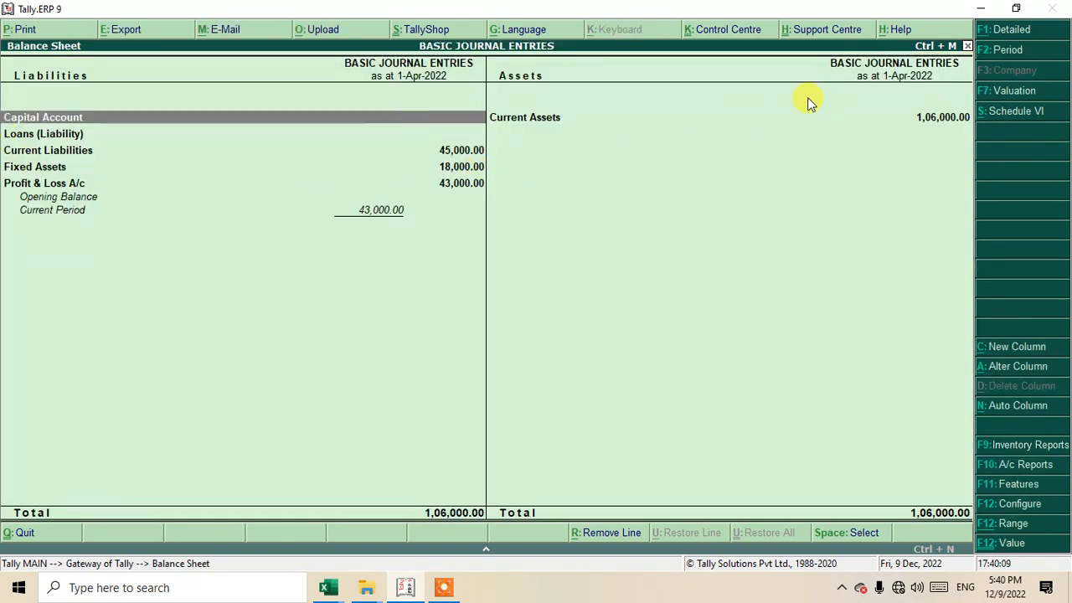
click(1006, 30)
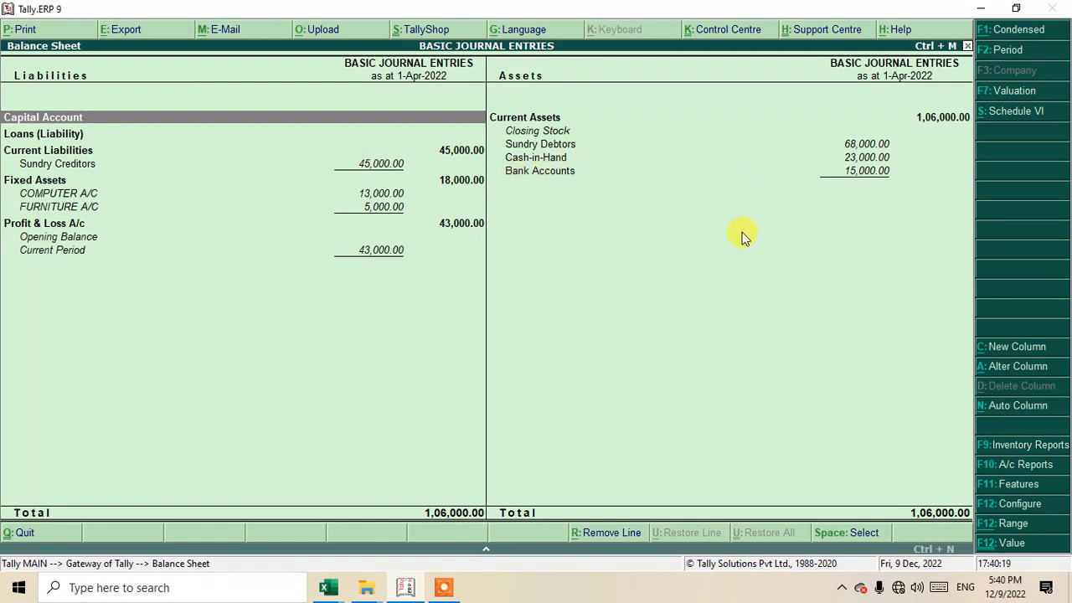
key(Escape)
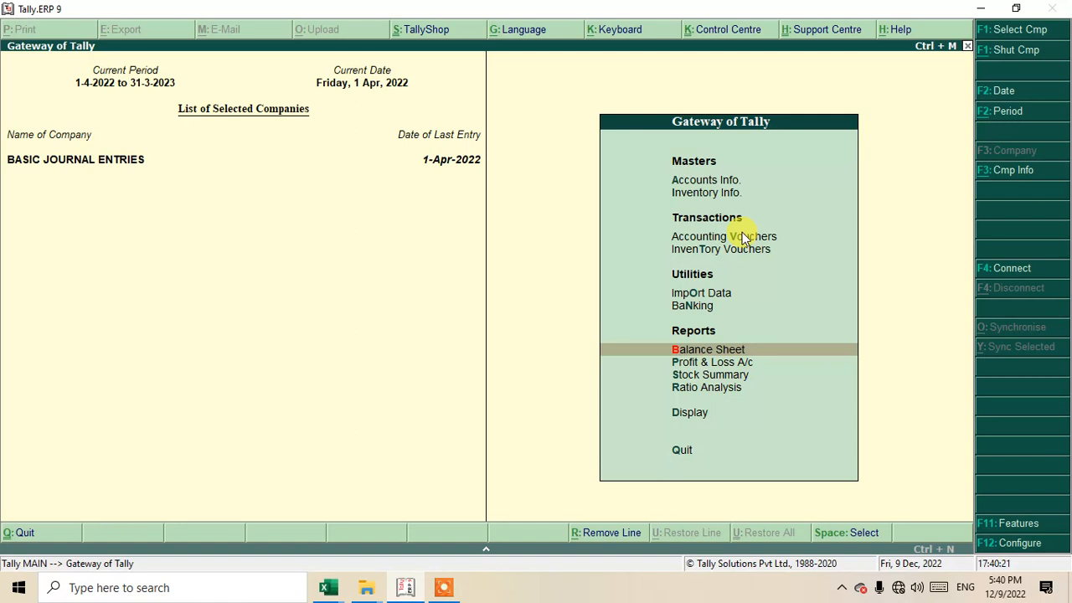
Step: Start a receipt voucher and credit the individual debtor's ledger 30,000 against pending bill SB/001
key(Up)
key(Up)
key(Up)
key(Up)
key(Return)
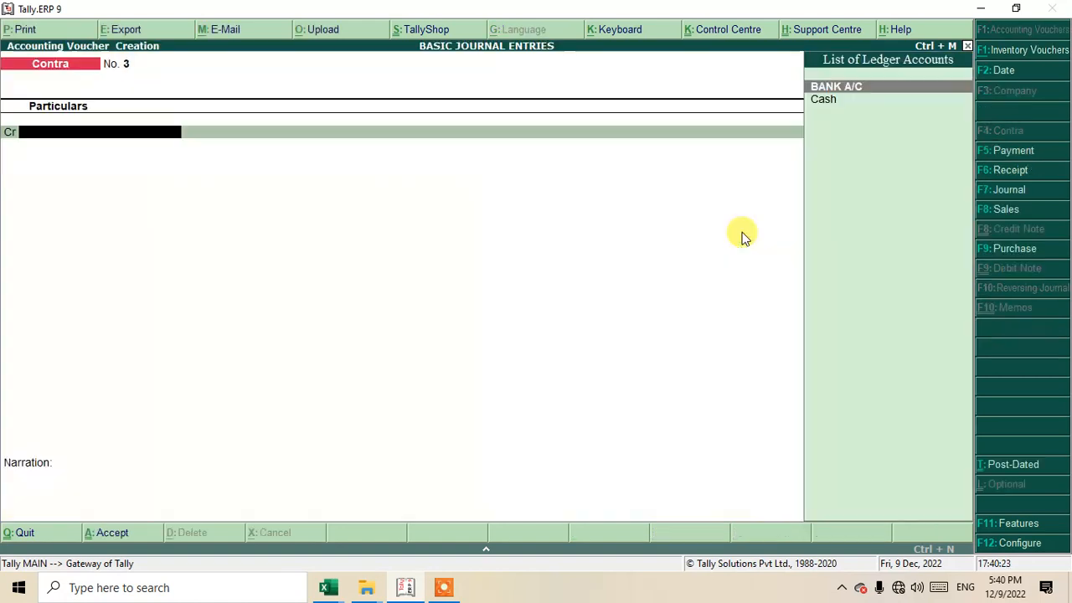
click(1010, 171)
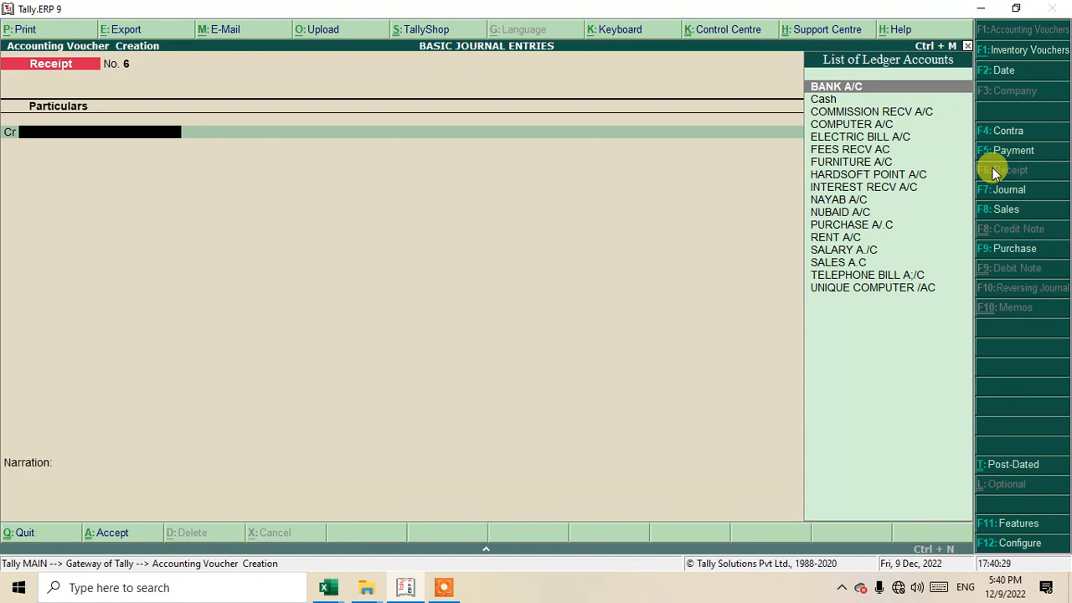
text(NU)
key(Return)
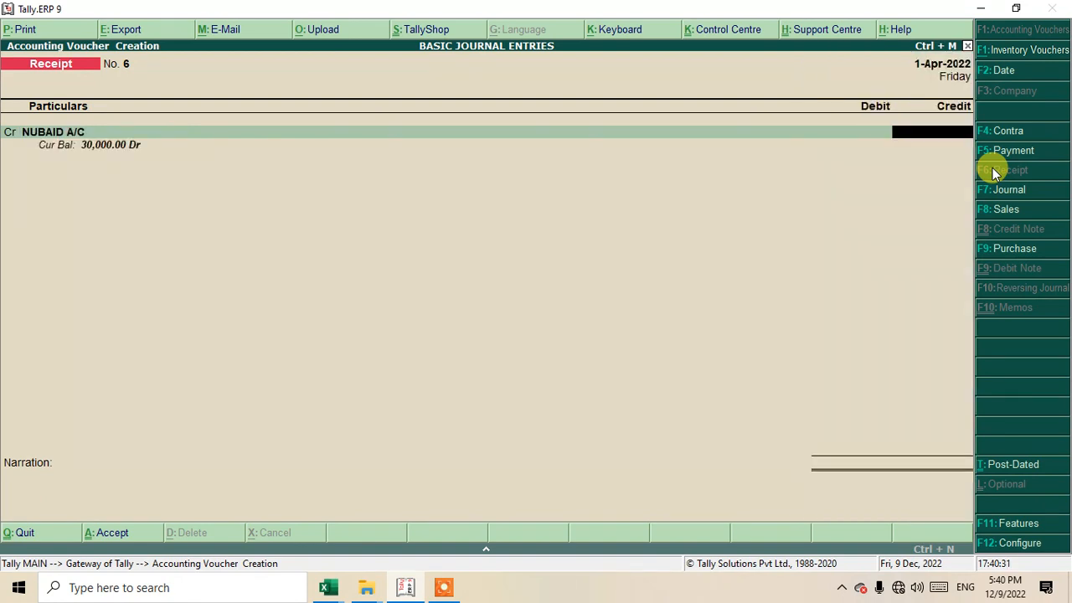
text(30000)
key(Return)
key(Return)
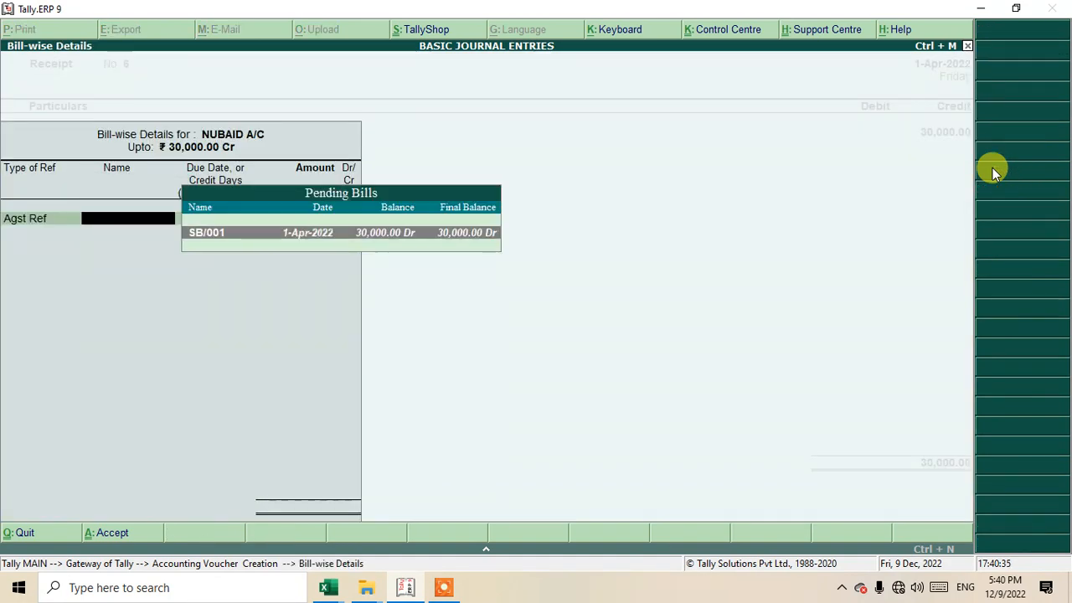
key(Return)
key(Return)
key(Return)
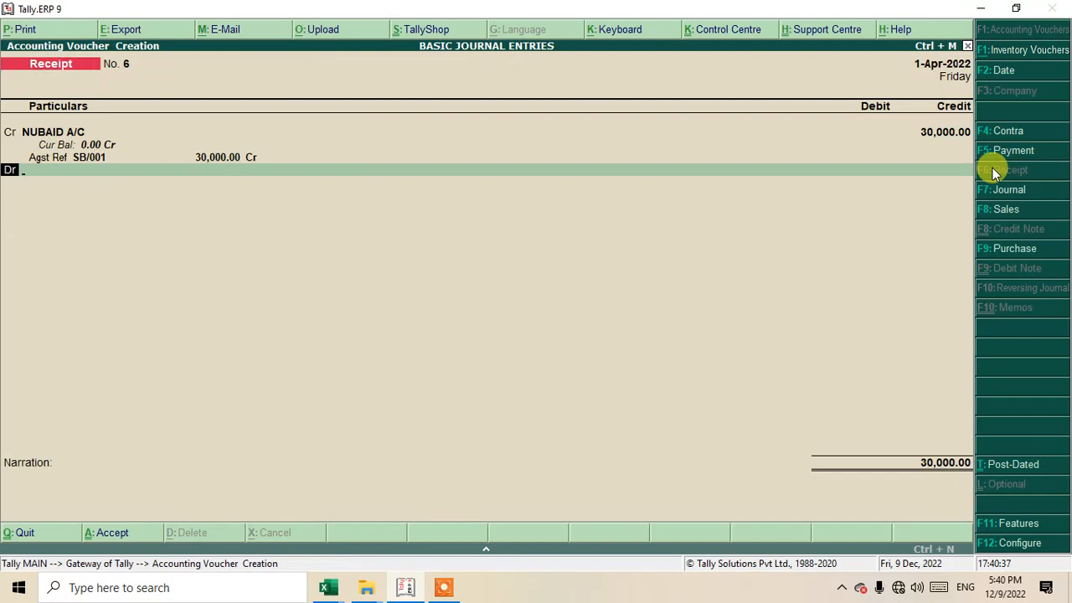
Step: Debit Cash 30,000 and save the receipt voucher without a narration
text(CV)
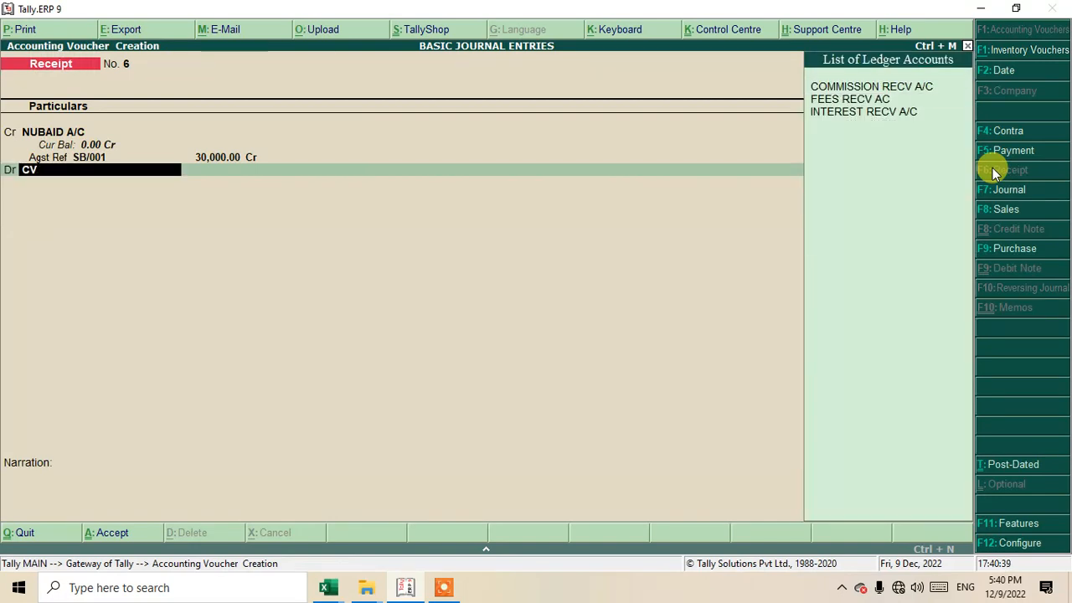
key(BackSpace)
text(A)
key(Return)
key(Return)
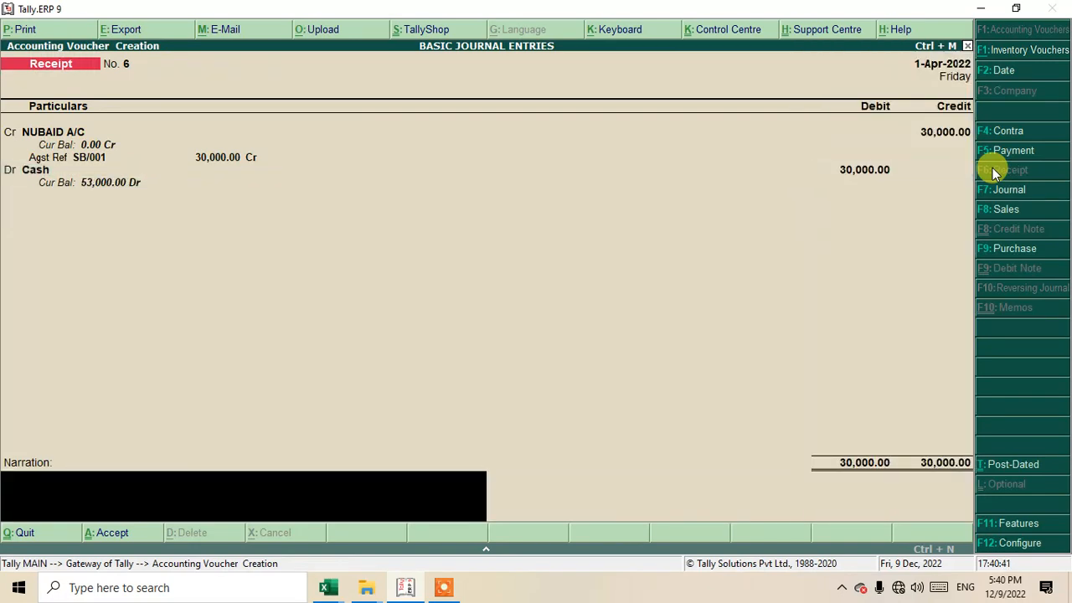
key(Return)
key(Return)
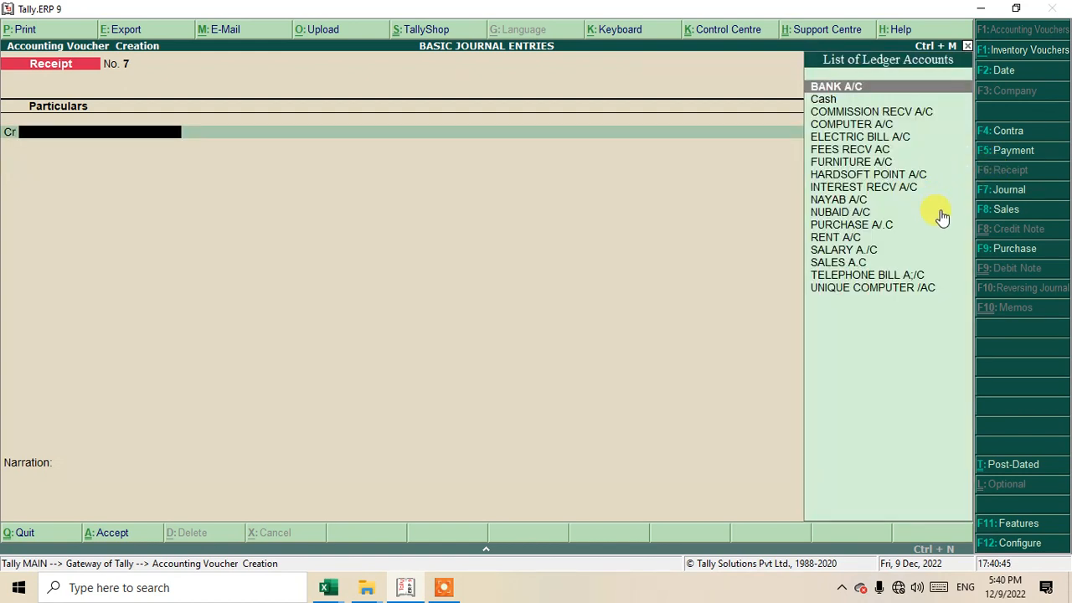
Step: In the following receipt voucher, credit UNIQUE COMPUTER /AC 38,000 against bill SB/002
text(UN)
key(Return)
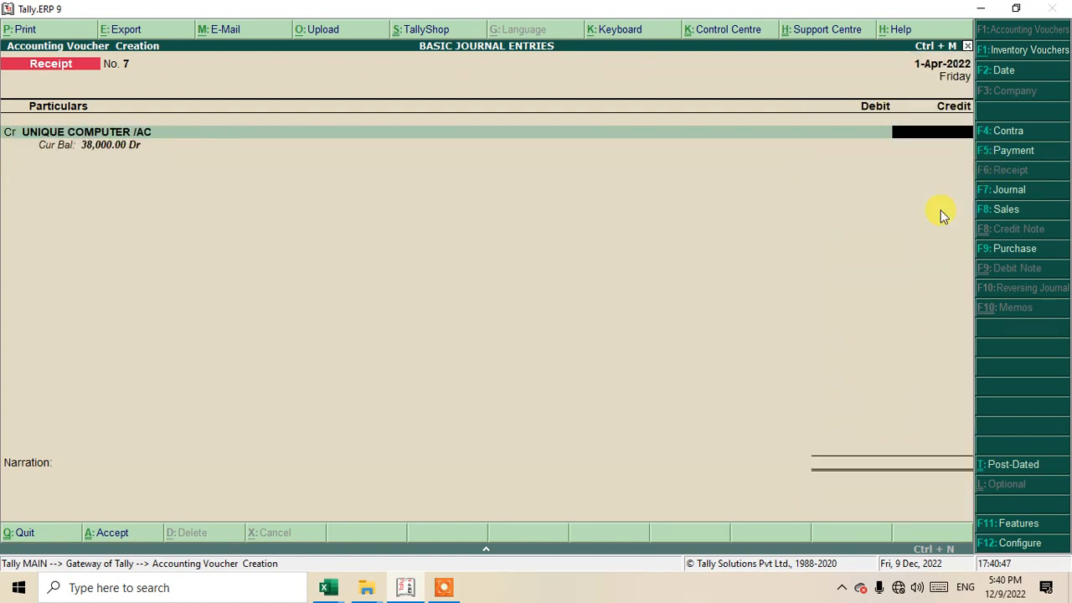
text(38000)
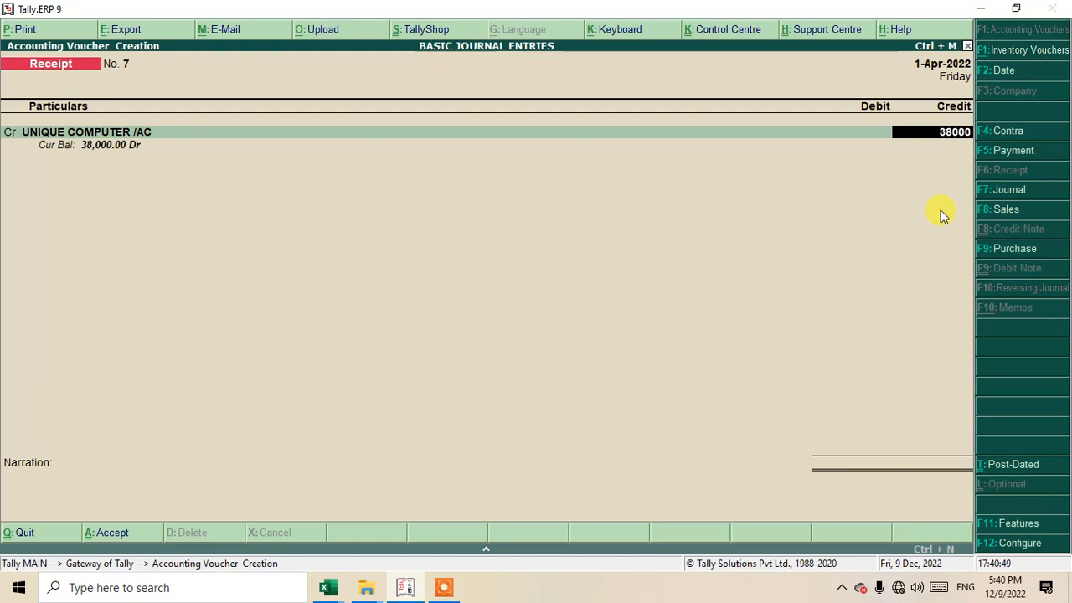
key(Return)
key(Return)
key(Return)
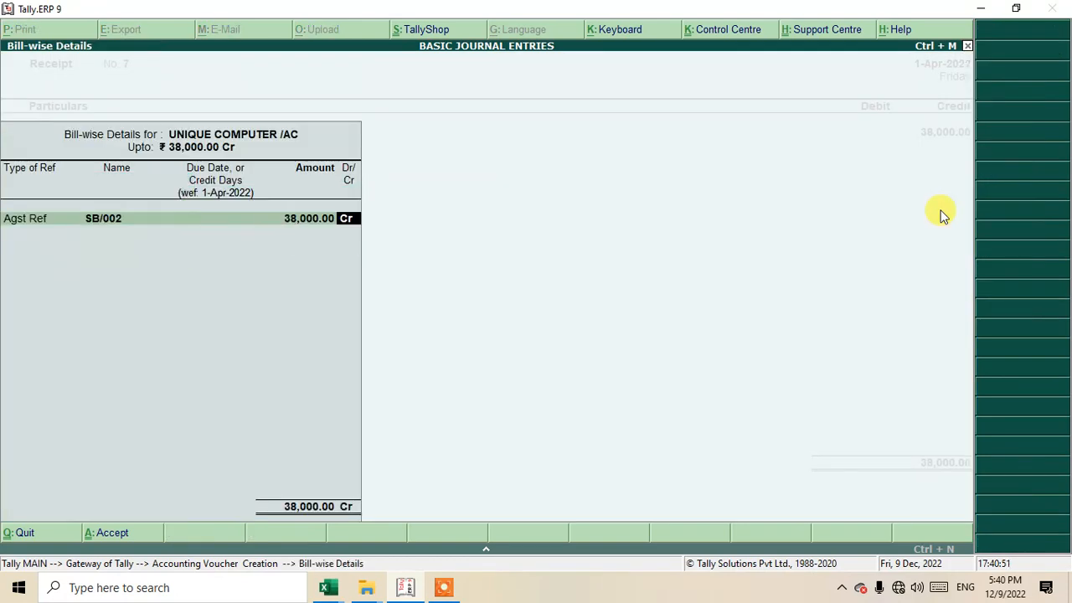
key(Return)
key(Return)
Step: Debit Cash 38,000 and save the receipt voucher without a narration
key(Return)
key(Return)
key(BackSpace)
text(VA)
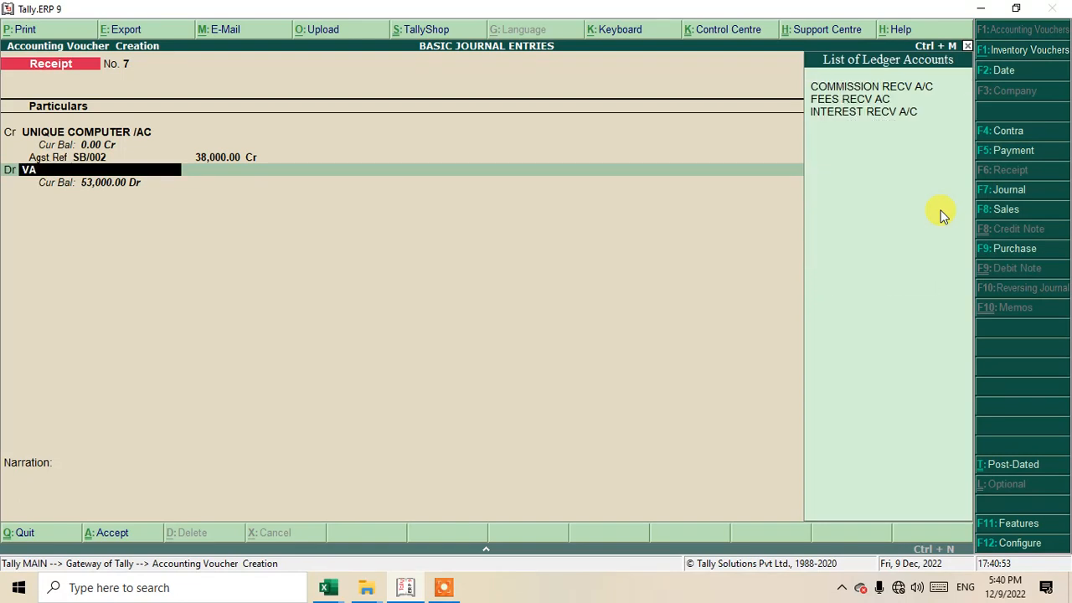
key(BackSpace)
key(BackSpace)
text(CA)
key(Return)
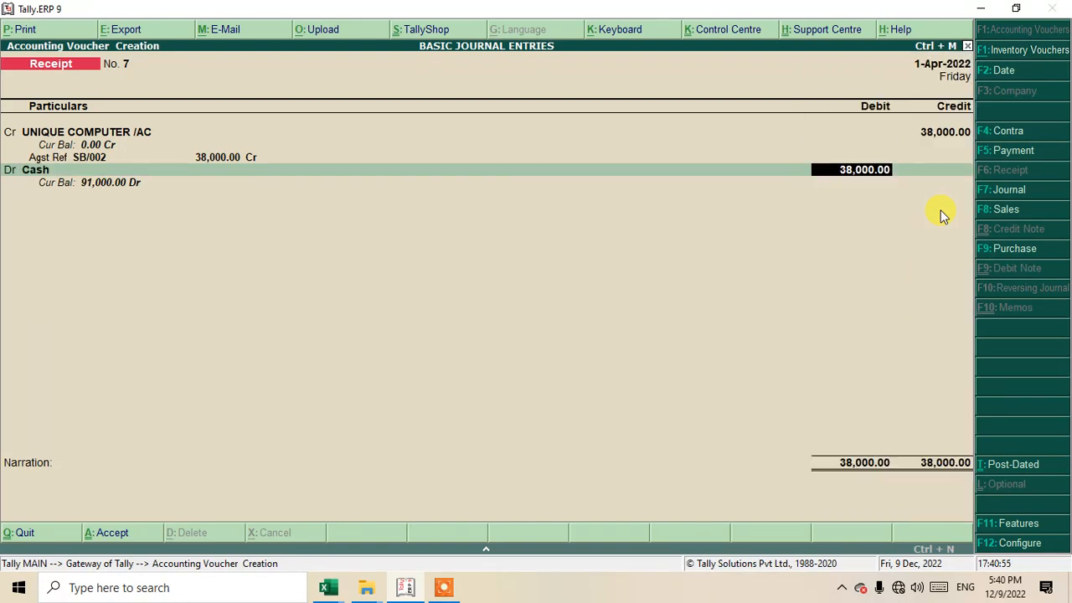
key(Return)
key(Return)
key(Return)
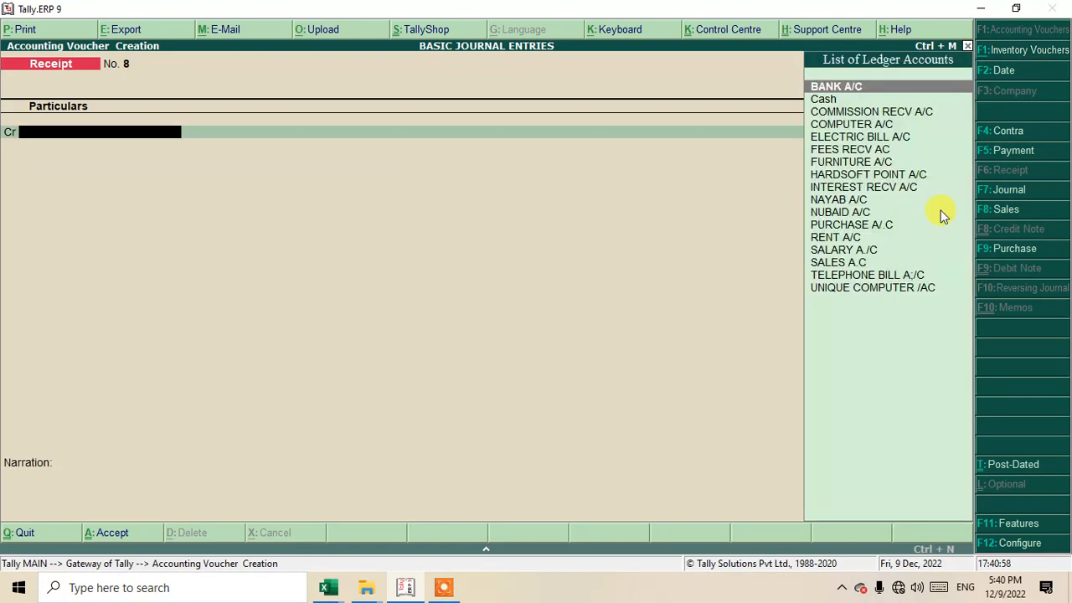
Step: Switch to a payment voucher and debit the individual creditor's ledger 20,000 against bill PB/001
click(998, 151)
text(CA)
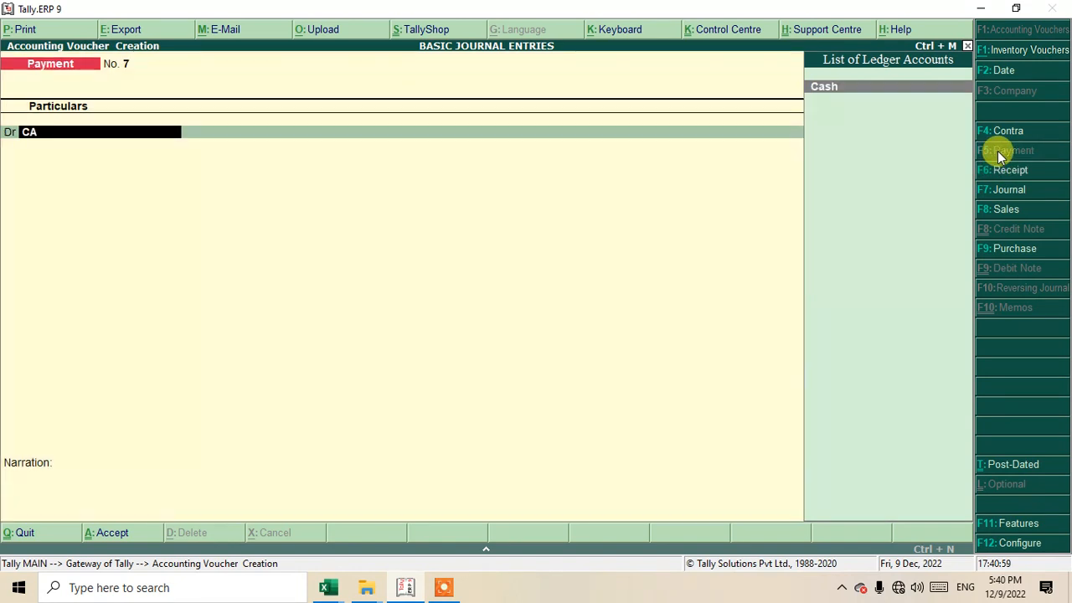
key(BackSpace)
key(BackSpace)
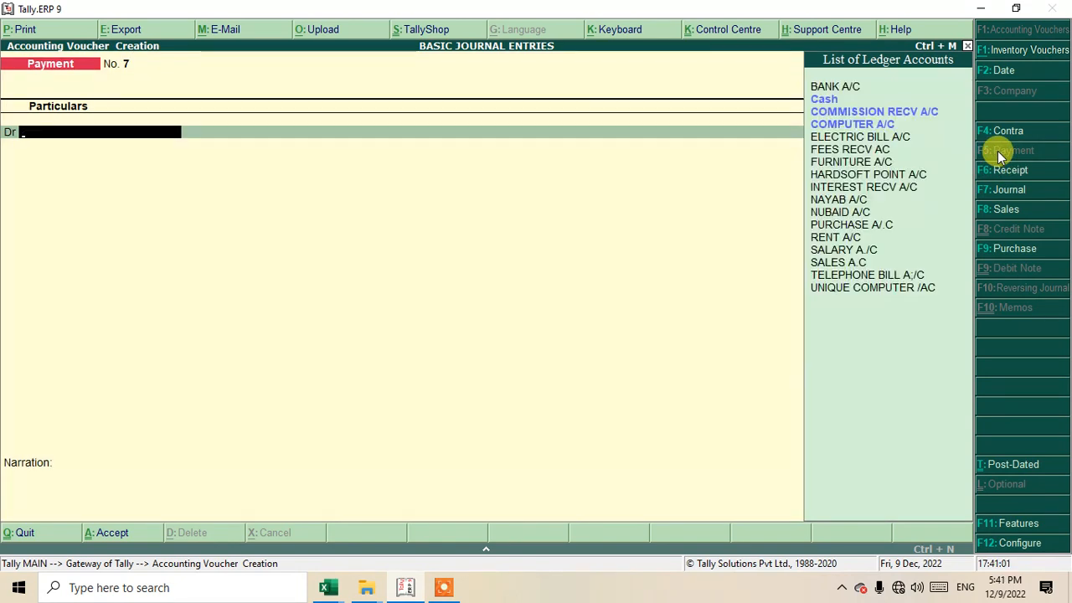
text(NA)
key(Return)
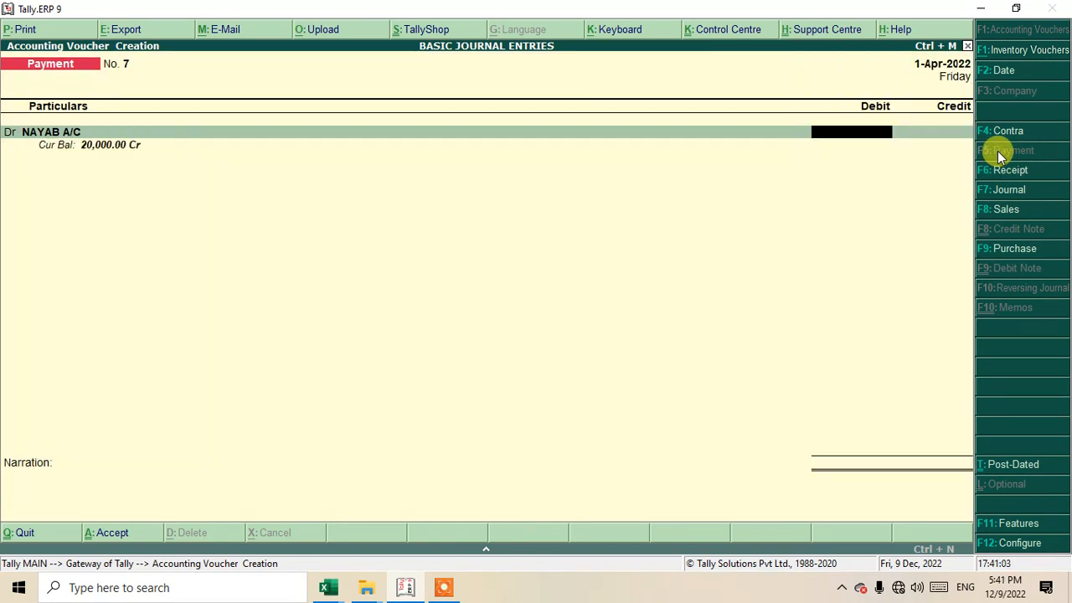
text(20000)
key(Return)
key(Return)
key(Return)
key(Return)
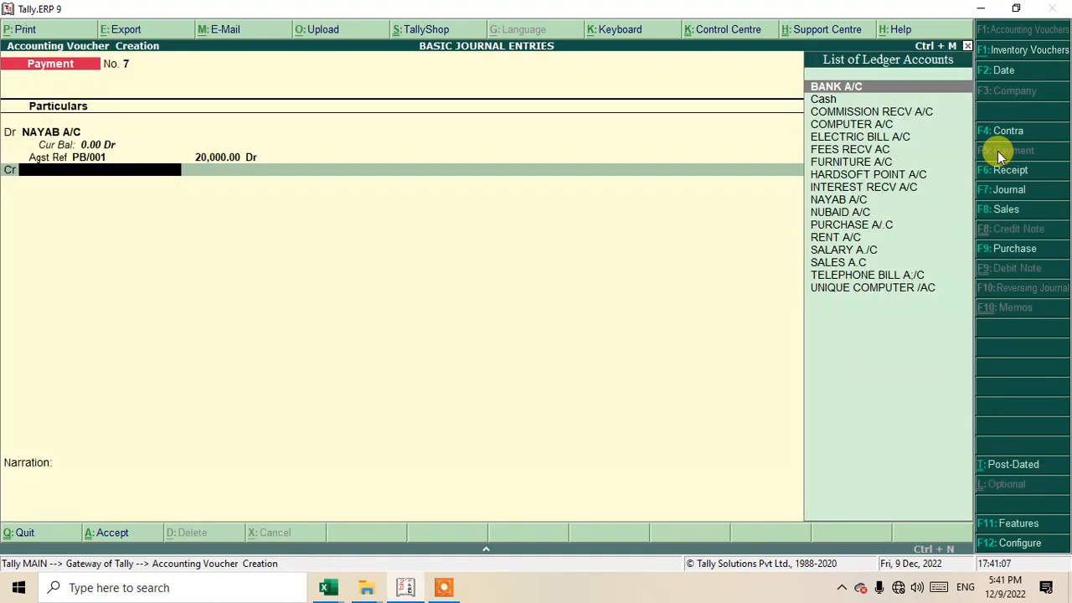
Step: Credit Cash 20,000 and save the payment voucher without a narration
key(Down)
key(Return)
key(Return)
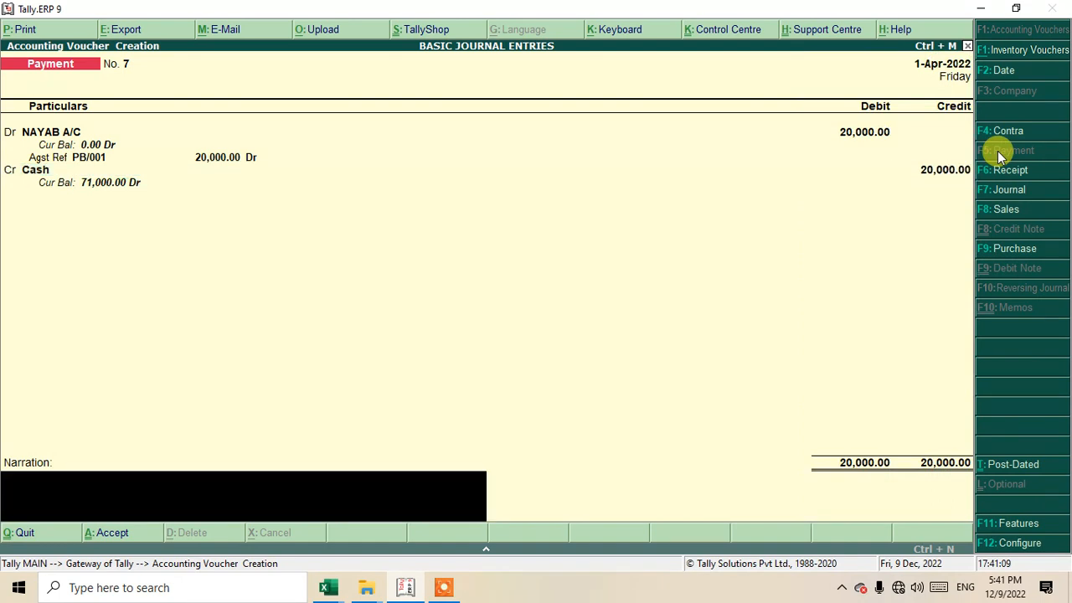
key(Return)
key(Return)
Step: In the following payment voucher, debit HARDSOFT POINT A/C 25,000 against bill SB/002
text(HA)
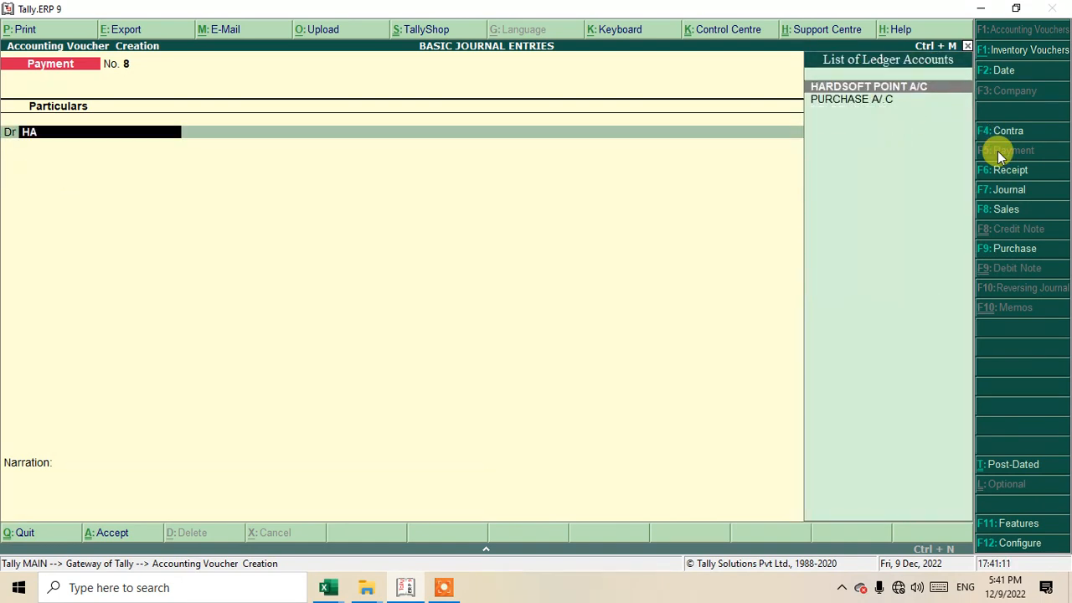
key(Return)
text(25000)
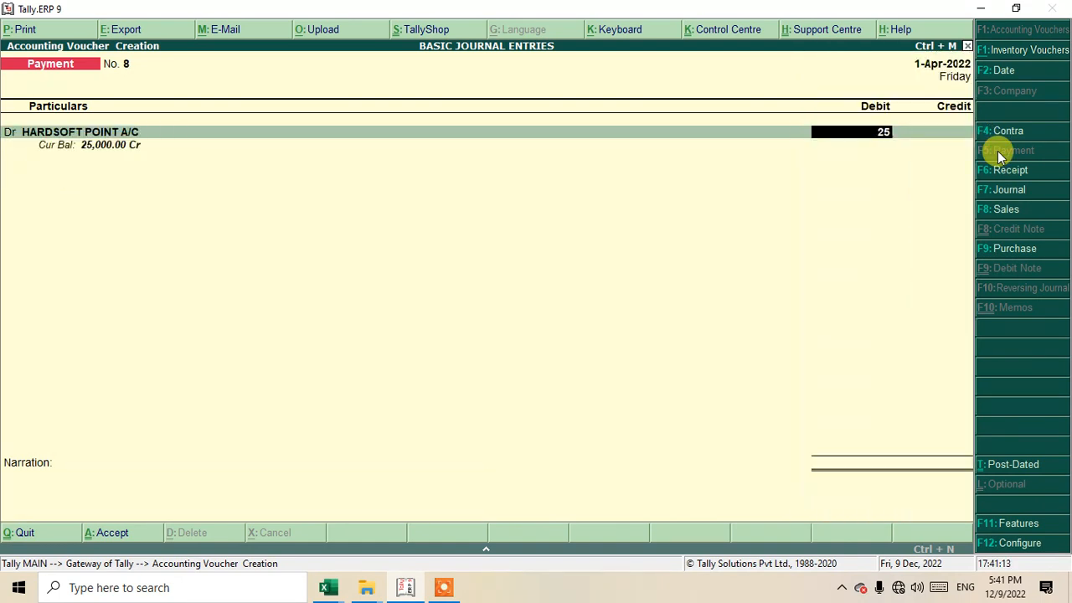
key(Return)
key(Return)
key(Return)
key(Return)
key(Return)
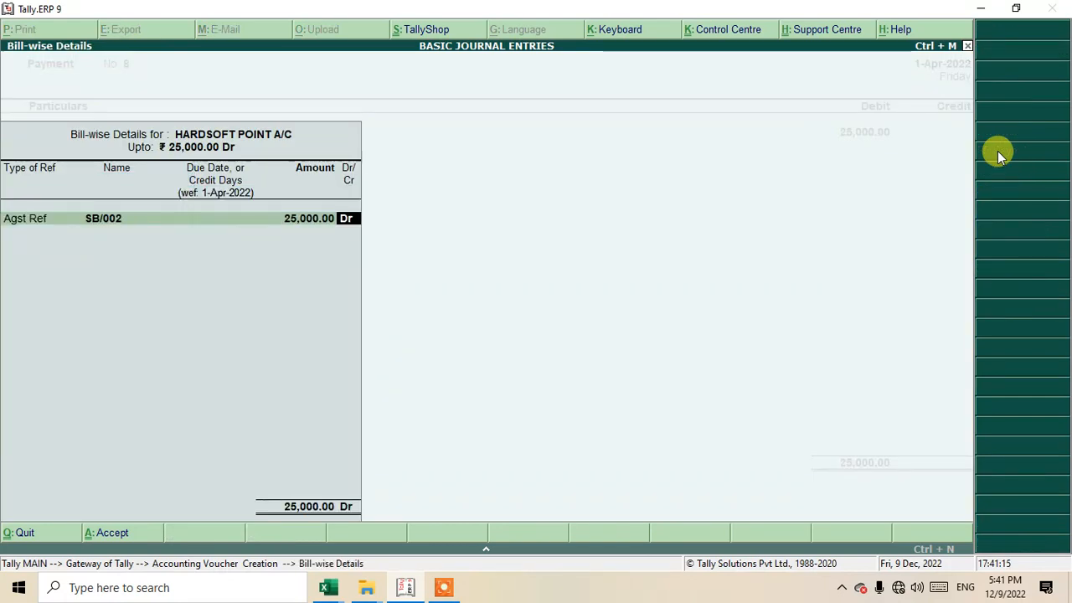
Step: Credit Cash 25,000 and save the payment voucher without a narration
key(Down)
key(Return)
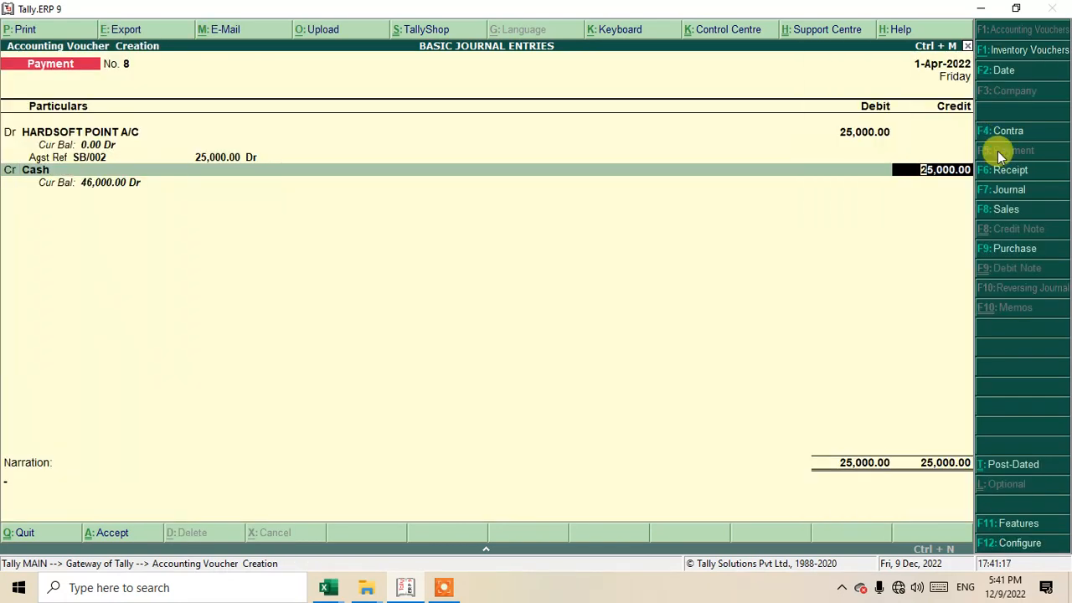
key(Return)
key(Return)
key(Return)
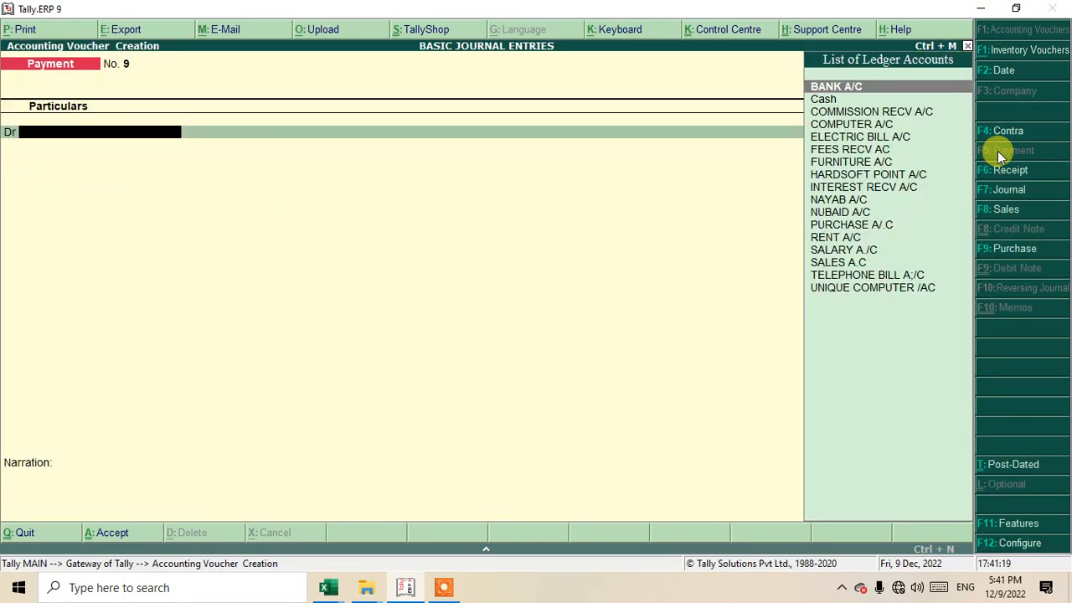
Step: Leave voucher entry and open the Balance Sheet report in its detailed view
key(Escape)
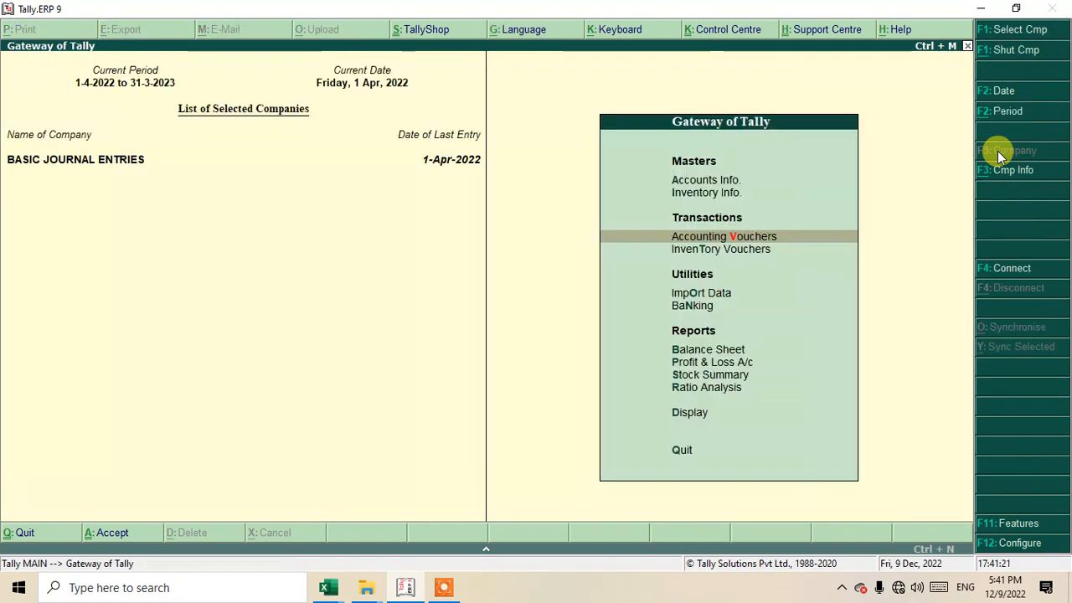
key(Down)
key(Down)
key(Down)
key(Down)
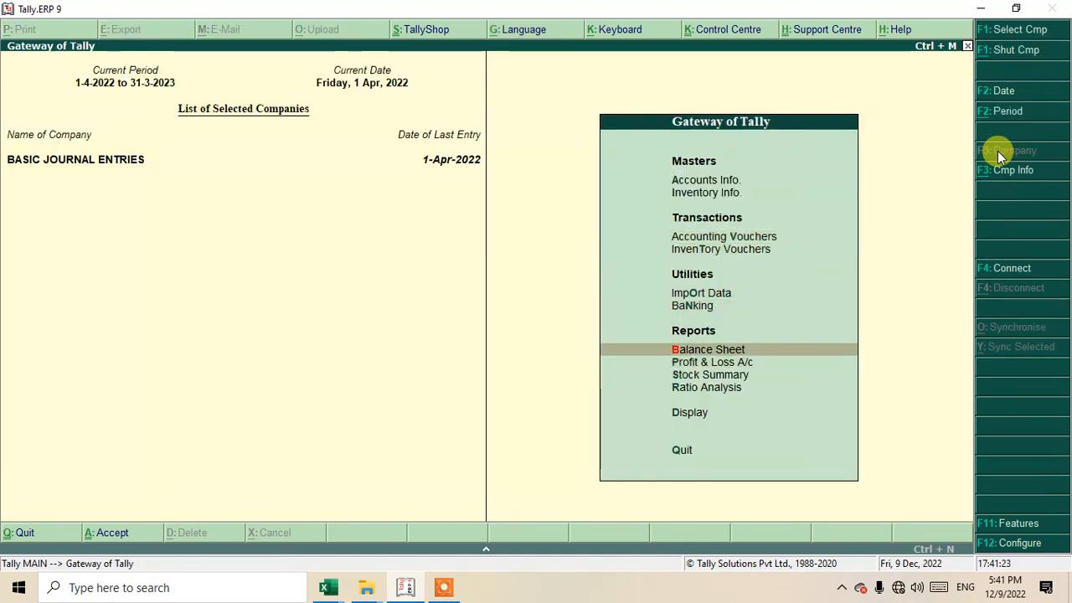
key(Return)
click(1018, 29)
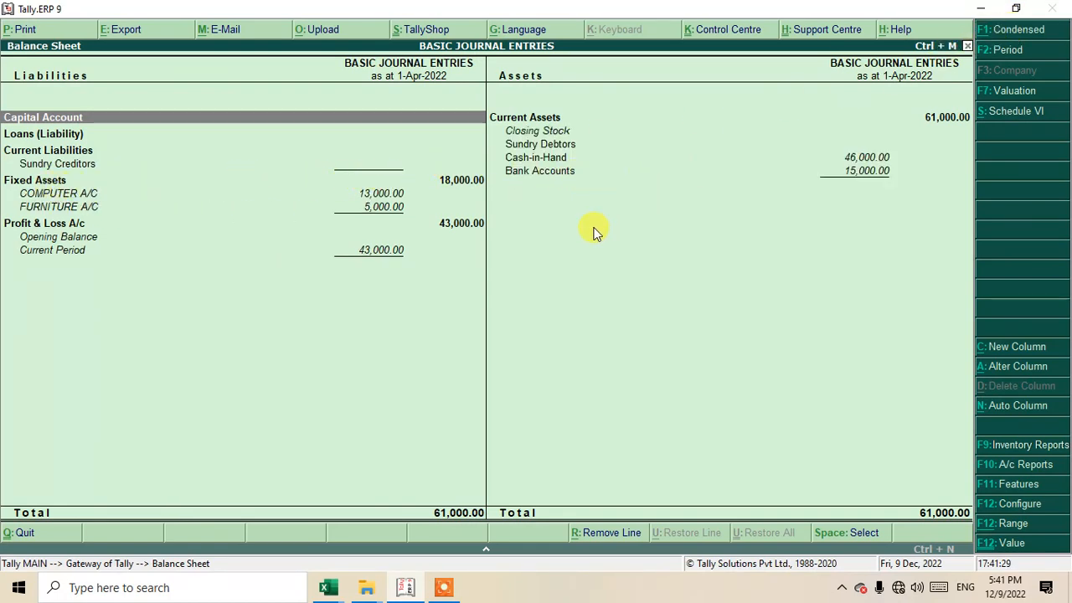
Step: Drill down from Cash-in-Hand under Current Assets to the monthly summary of the Cash ledger
click(527, 157)
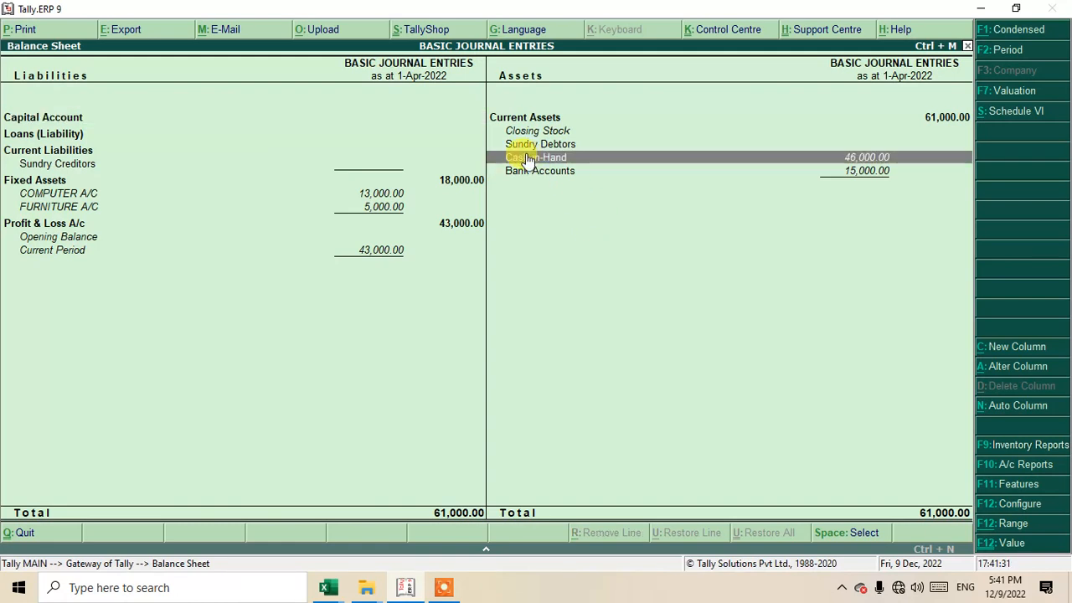
click(528, 158)
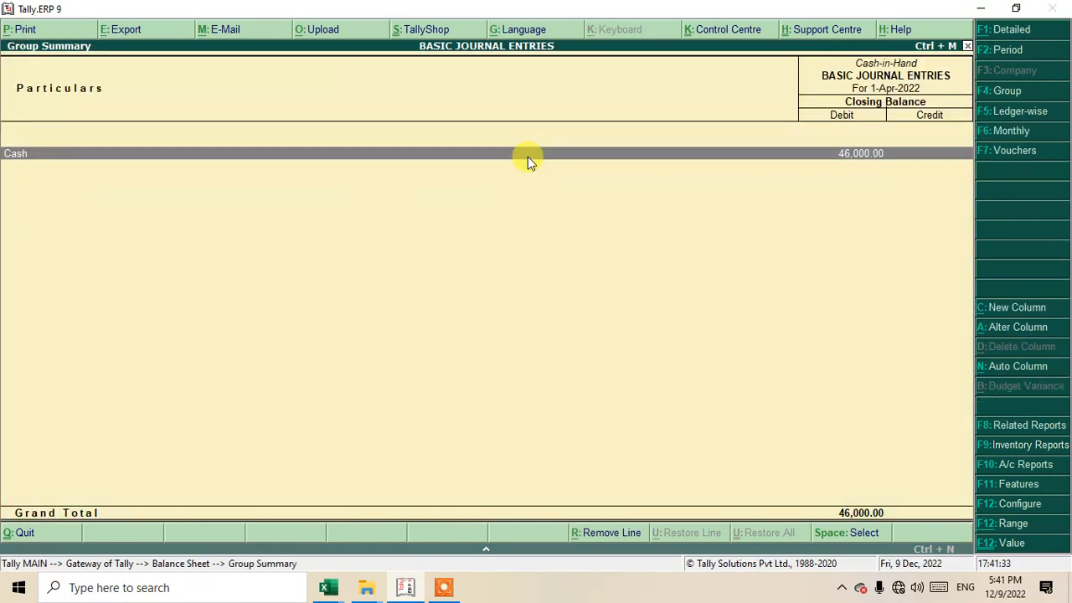
click(528, 156)
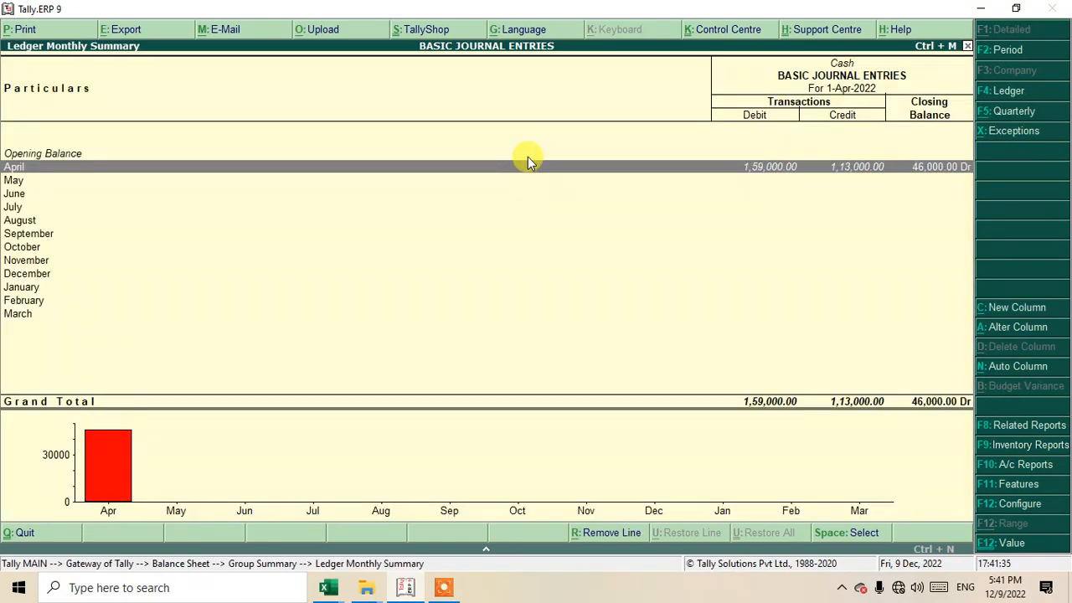
Step: Return to the Balance Sheet and drill down from Bank Accounts to the monthly summary of the BANK A/C ledger
key(Escape)
key(Escape)
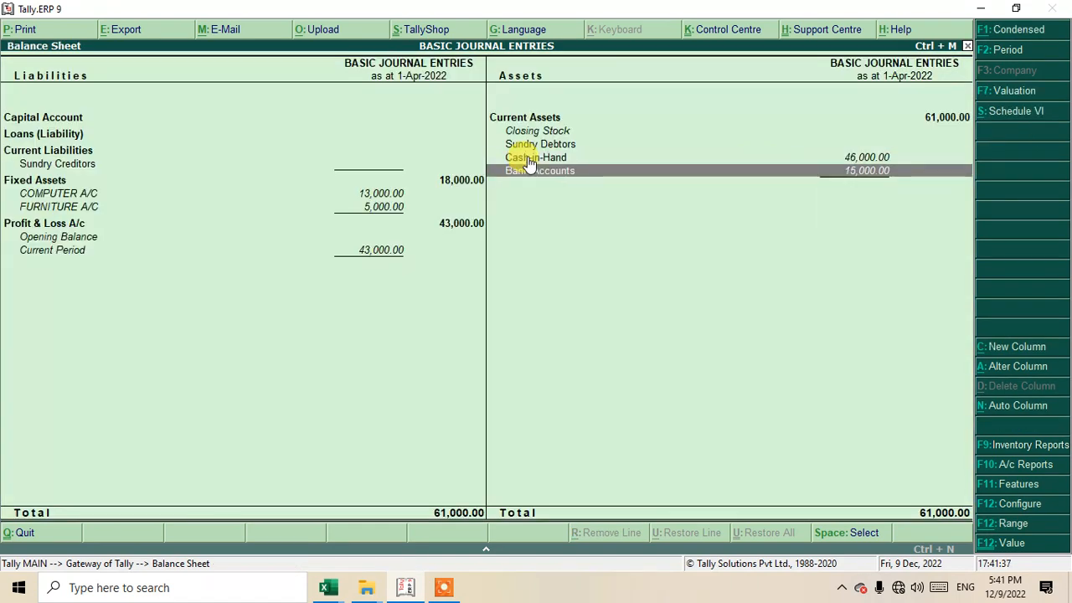
key(Return)
click(528, 157)
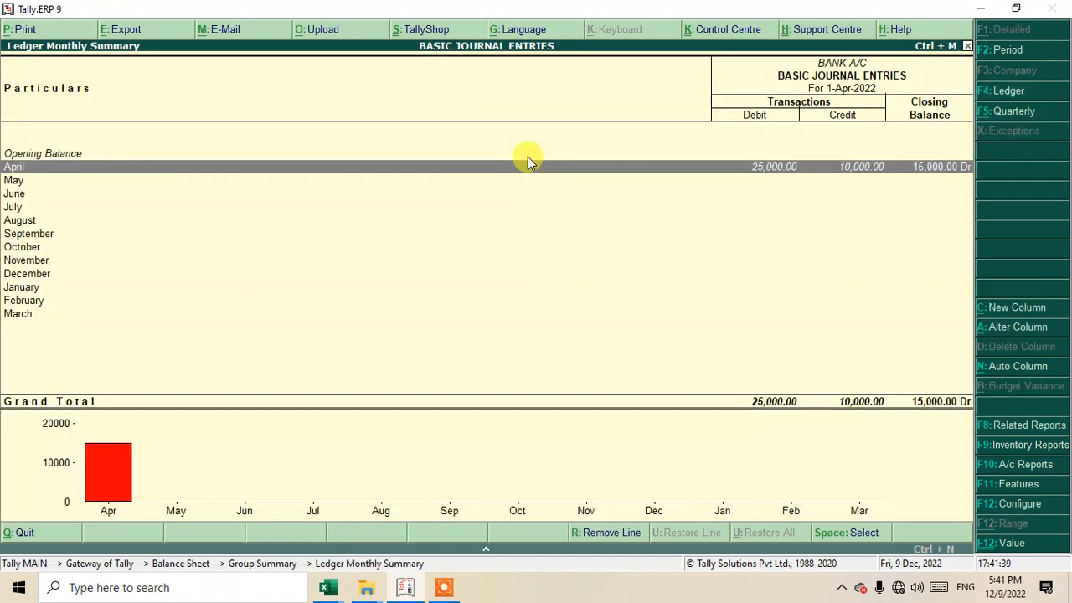
Step: Leave the Balance Sheet and open the Display menu from the Gateway of Tally
key(Escape)
key(Escape)
key(Escape)
key(Down)
key(Down)
key(Down)
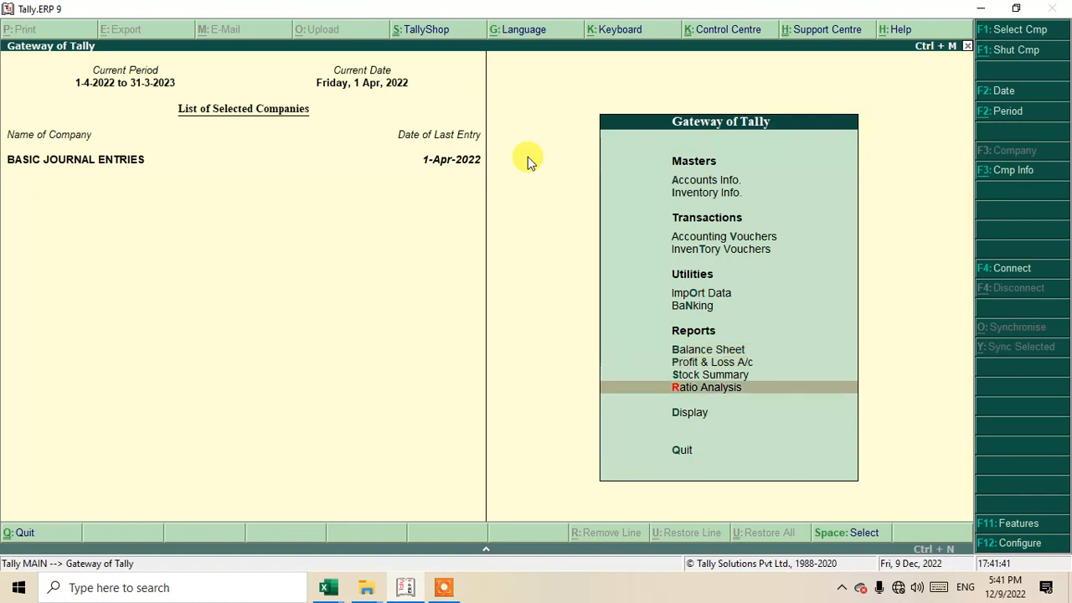
key(Down)
key(Return)
Step: Open the Cash Flow report and drill down to the April cash flow summary
key(Down)
key(Down)
key(Down)
key(Down)
key(Down)
key(Down)
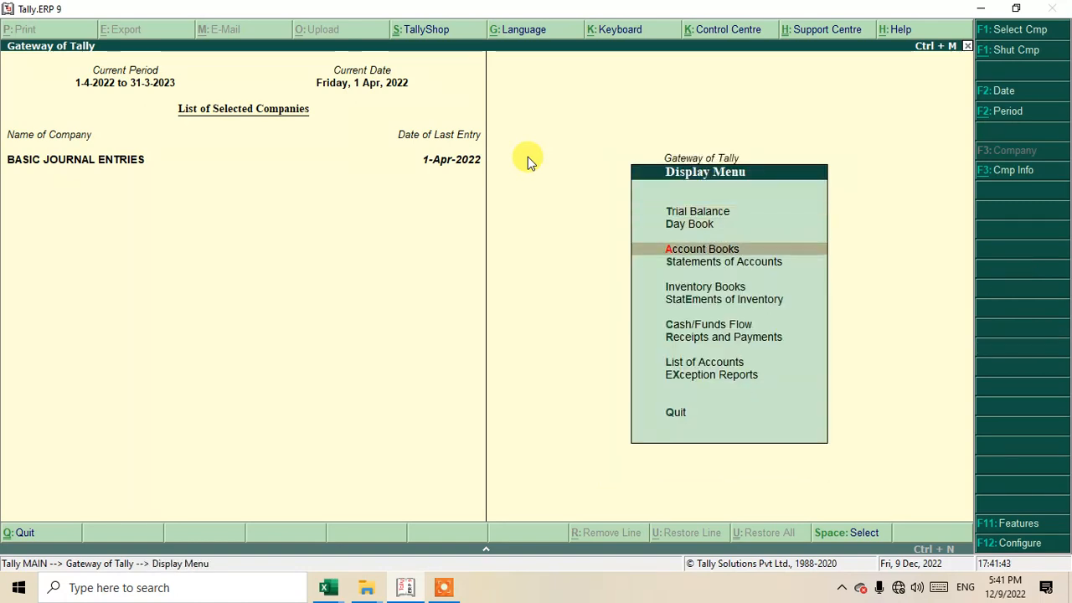
key(Return)
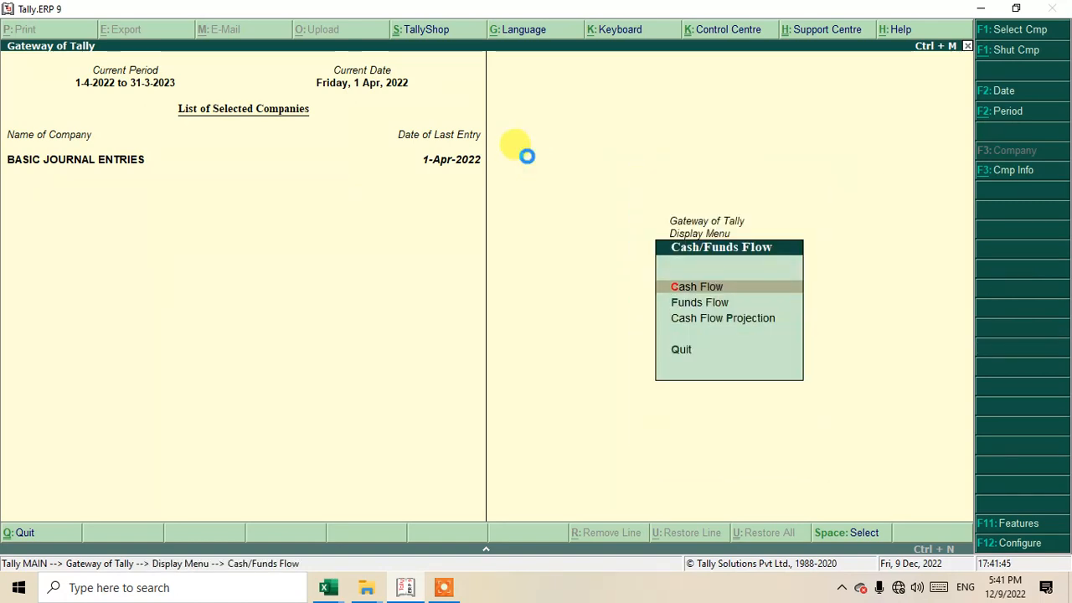
key(Return)
key(Return)
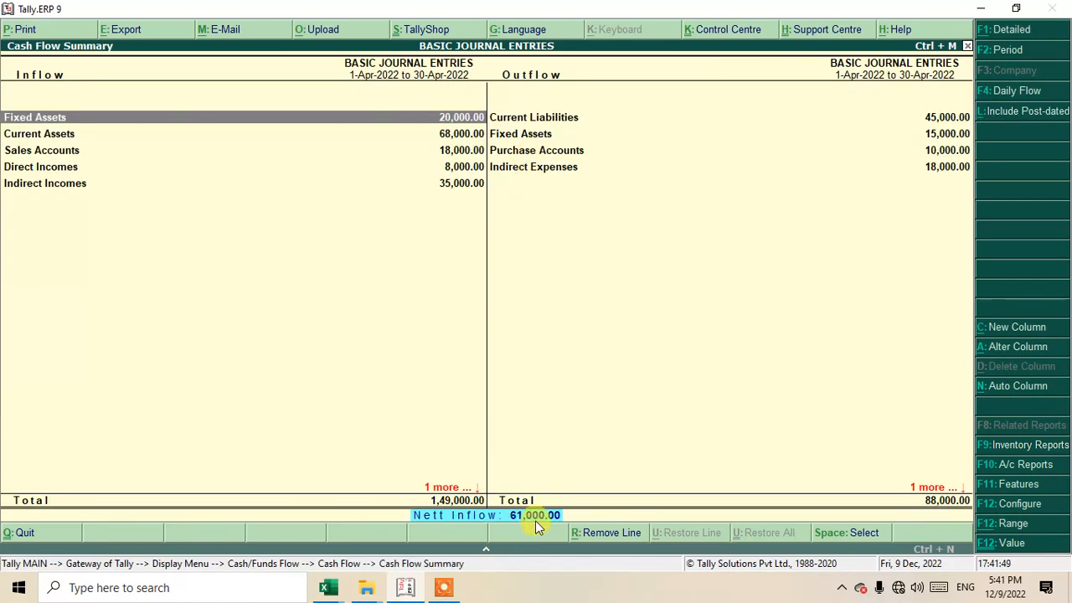
Step: Leave the Cash Flow report and open the ledger selection list under Account Books
key(Escape)
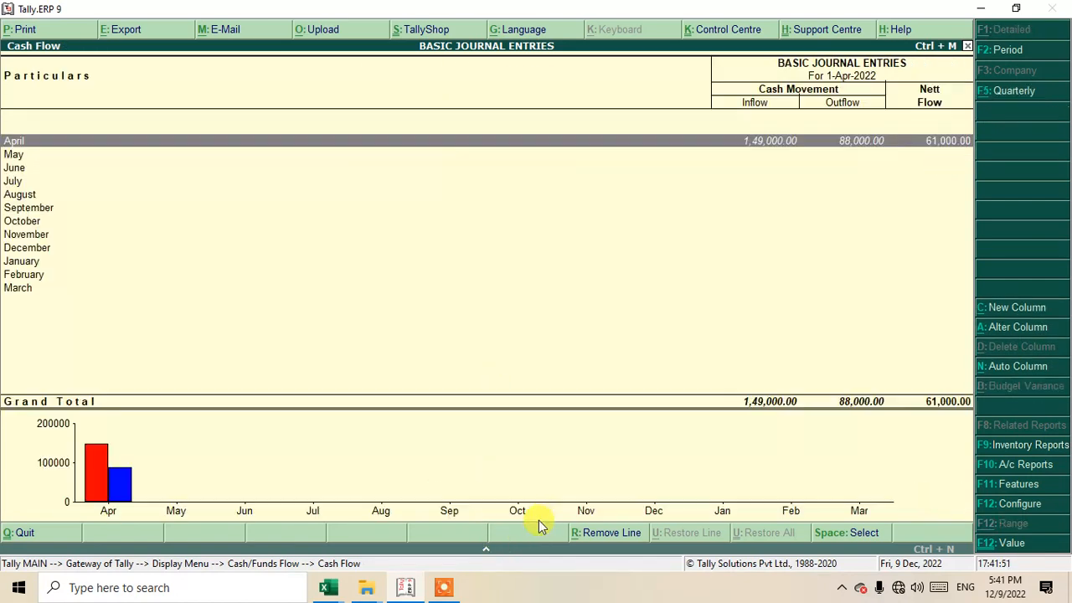
key(Escape)
key(Escape)
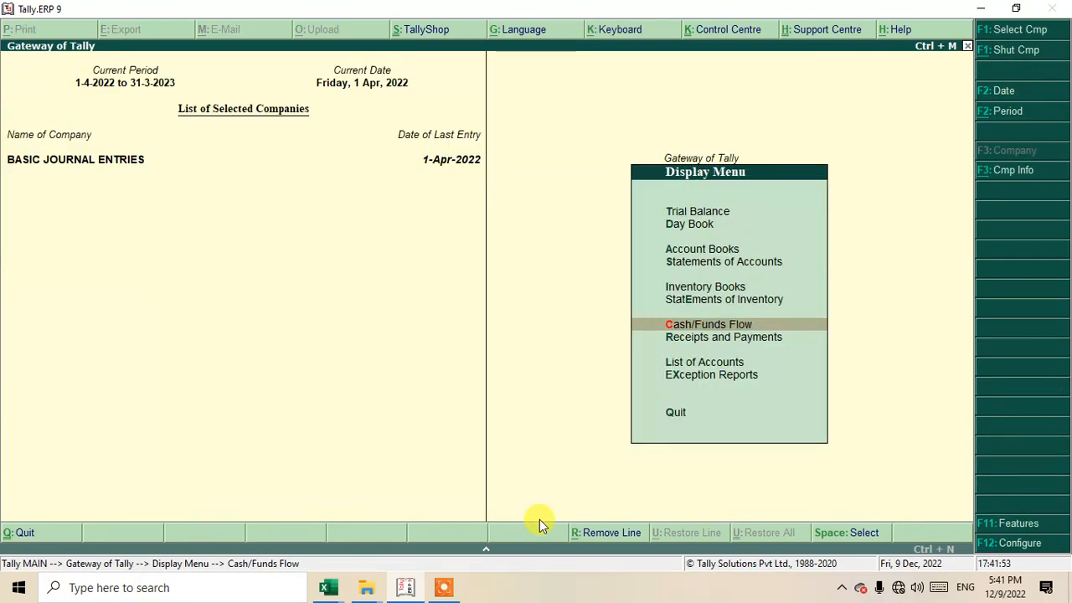
key(Up)
key(Up)
key(Up)
key(Up)
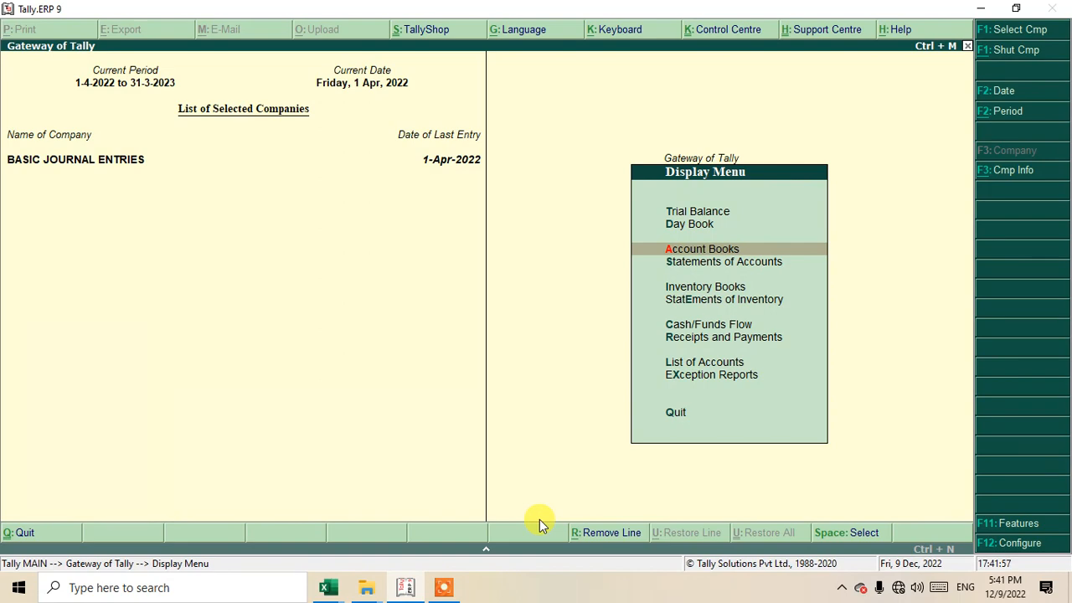
key(Return)
key(Down)
key(Return)
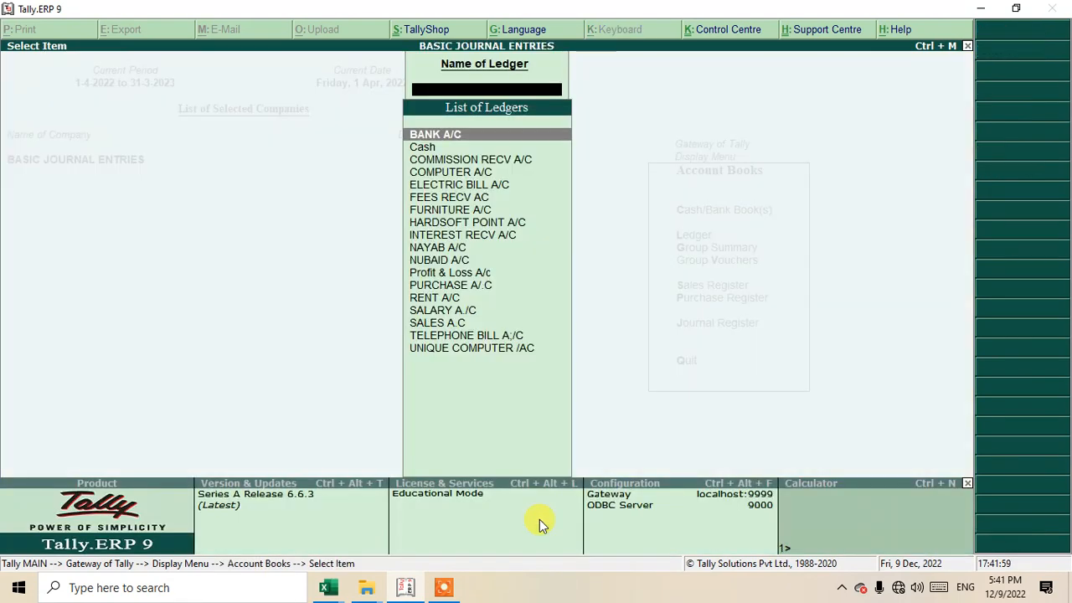
Step: Display the vouchers of the creditor ledger listed directly after INTEREST RECV A/C
key(Down)
key(Down)
key(Down)
key(Down)
key(Down)
key(Down)
key(Down)
key(Down)
key(Down)
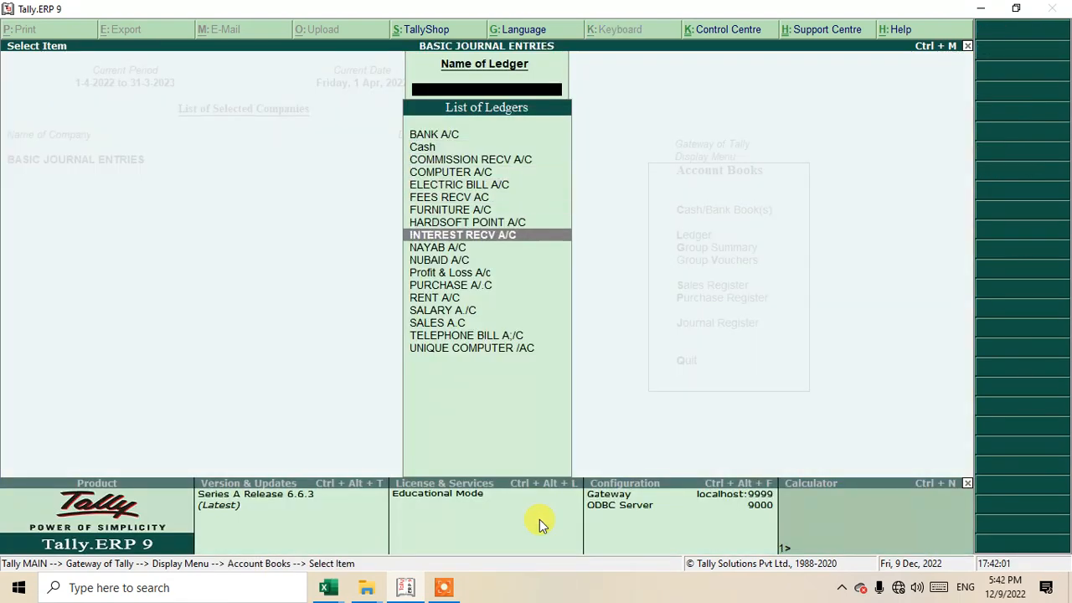
key(Return)
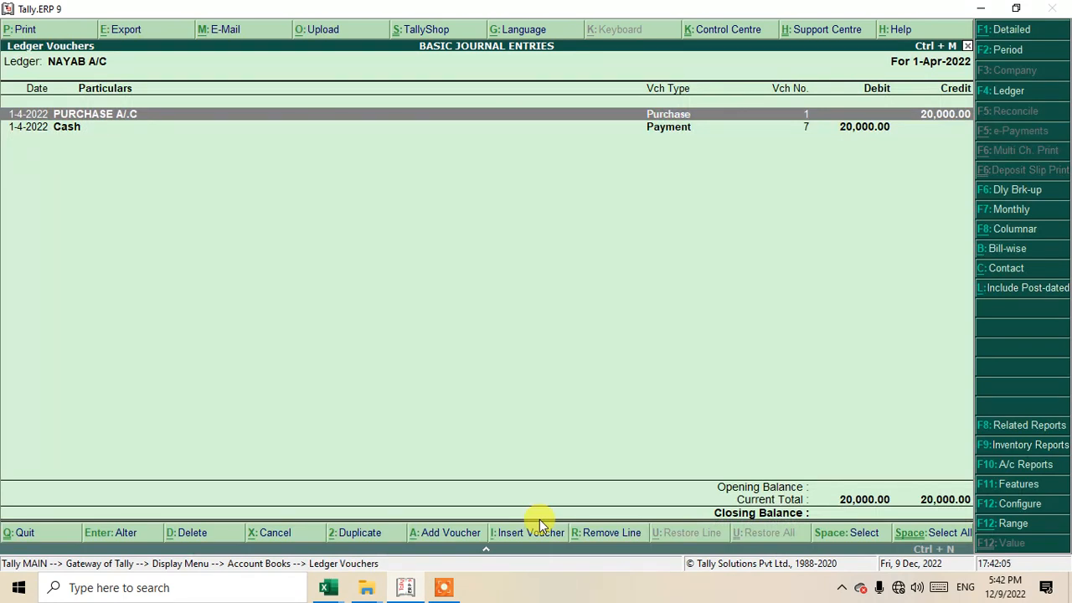
Step: Show the bill references of the ledger's vouchers in detailed view, and collapse the details of the purchase entry
key(alt+F1)
key(Down)
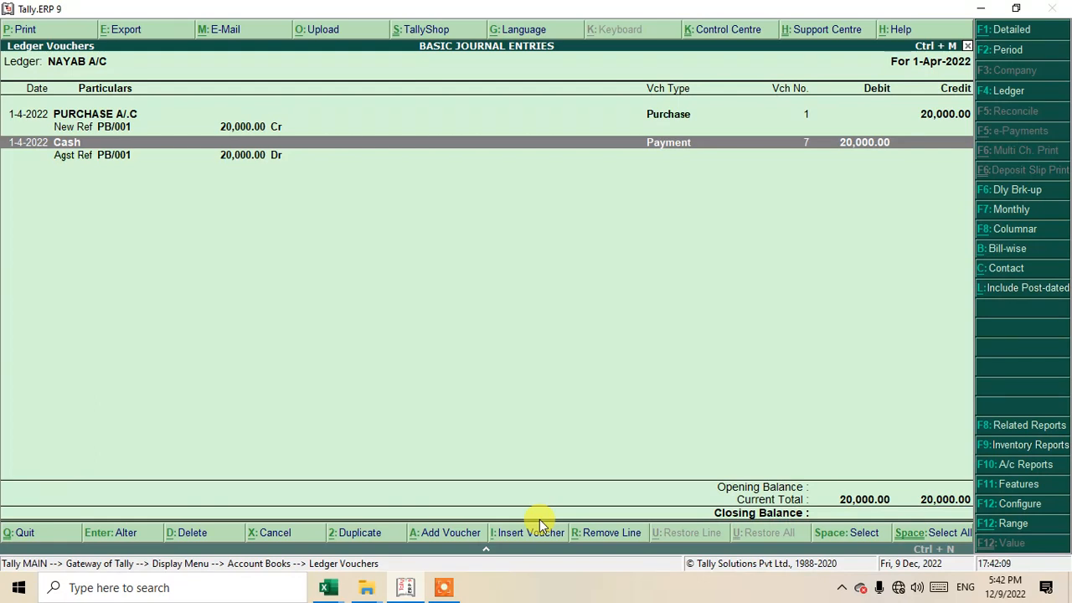
key(Up)
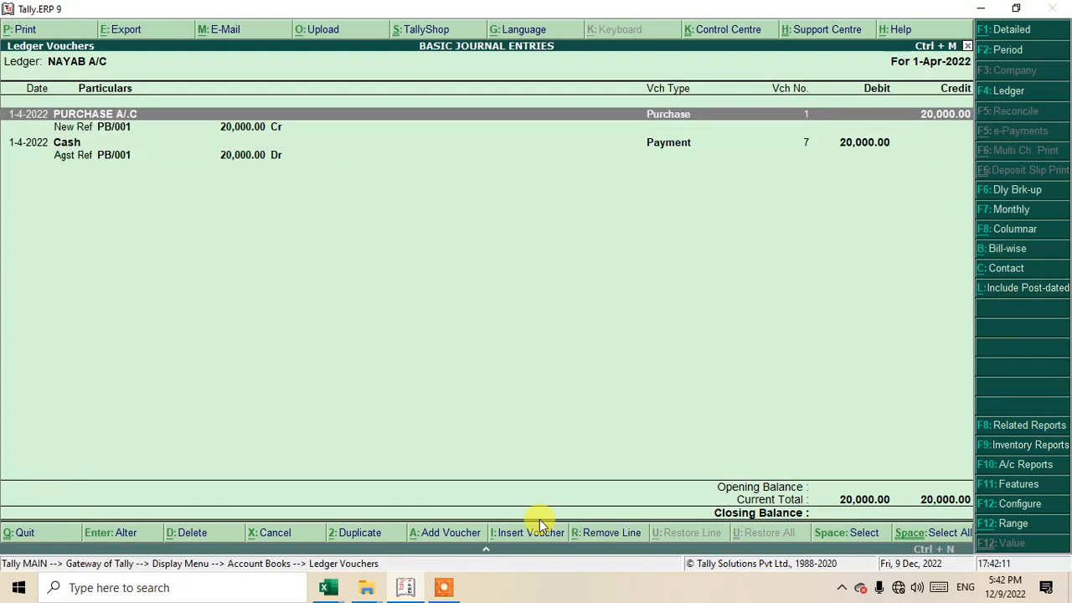
click(1007, 35)
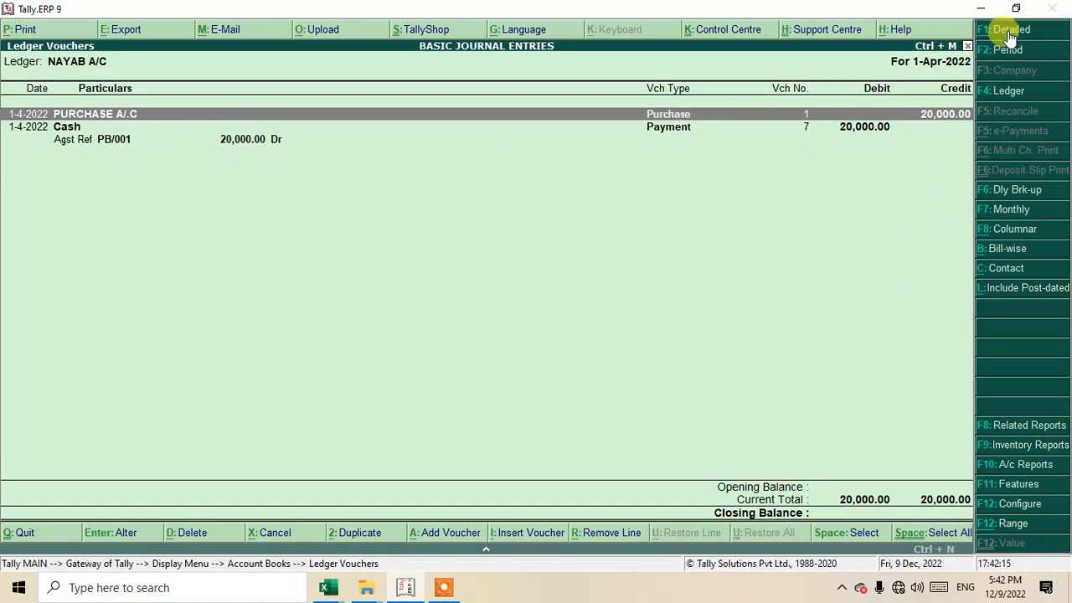
Step: Close the creditor's ledger and the account books, returning to the Gateway of Tally
key(Escape)
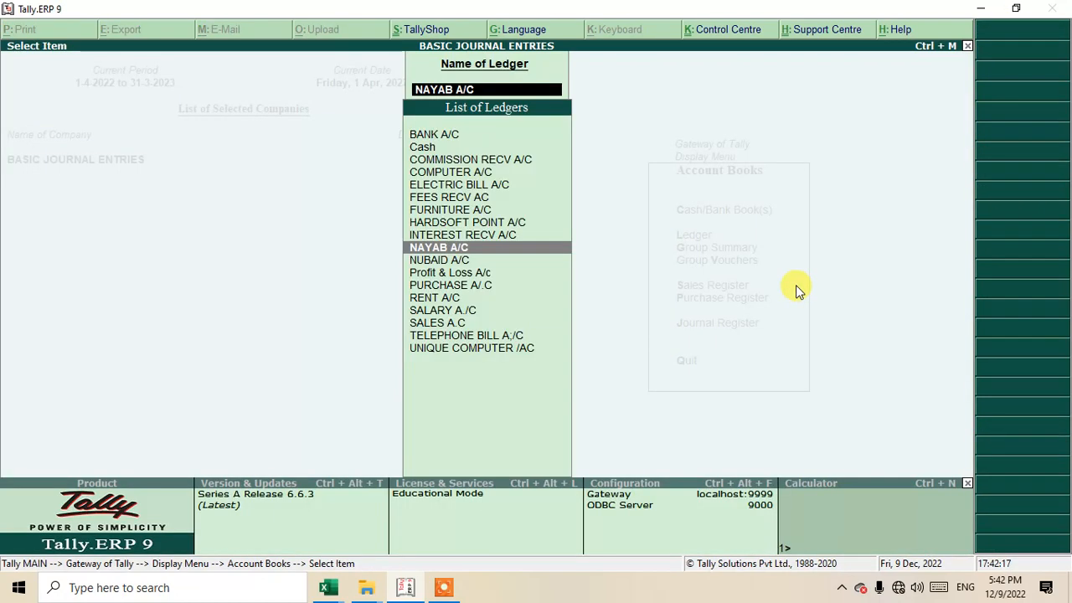
key(Escape)
key(Escape)
key(Escape)
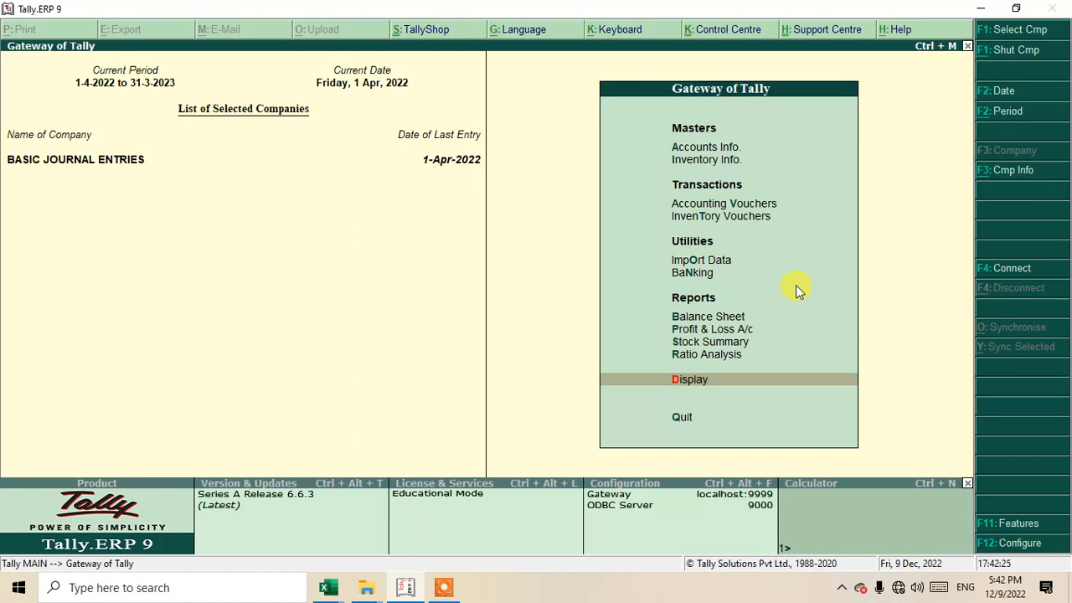
click(444, 587)
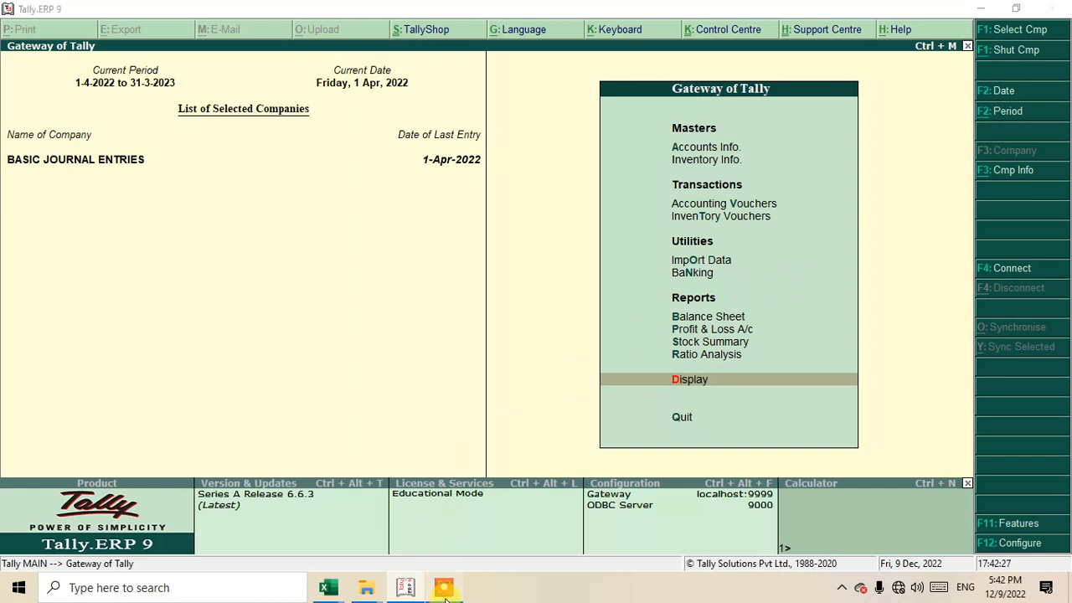